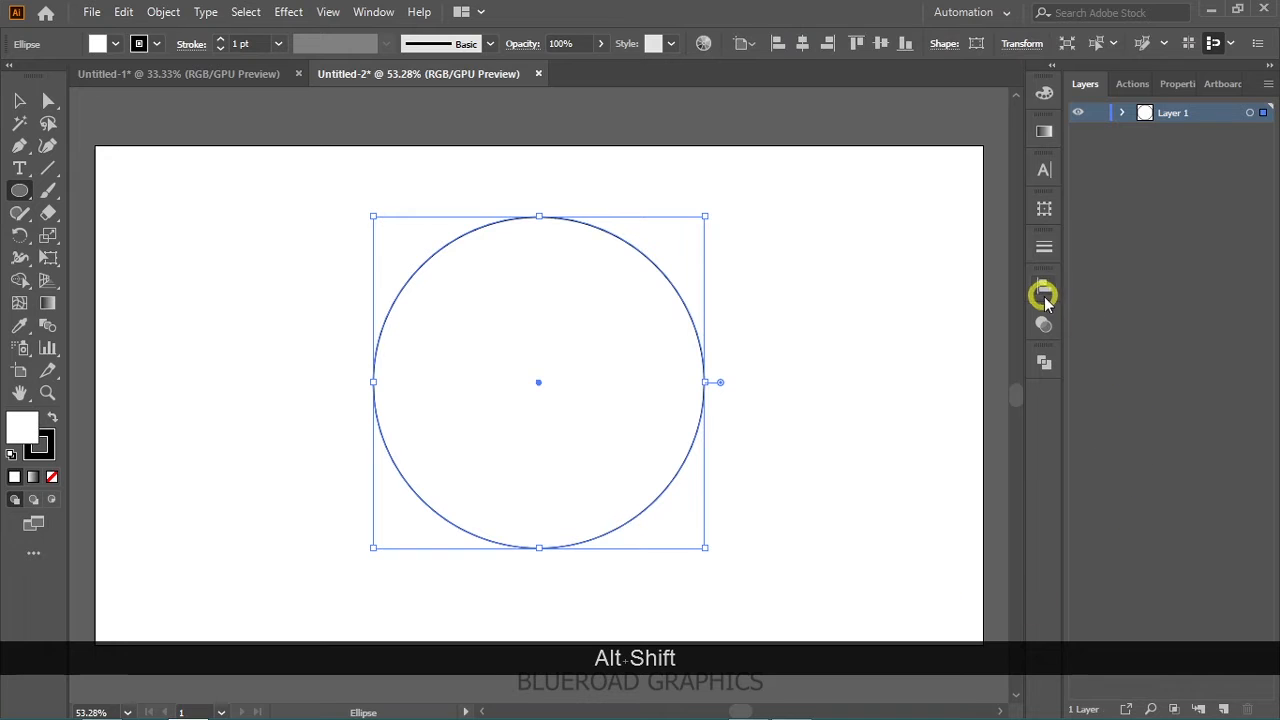
- Align the circle horizontally and vertically to the center of the artboard, and deselect it
left_click(1044, 287)
left_click(858, 330)
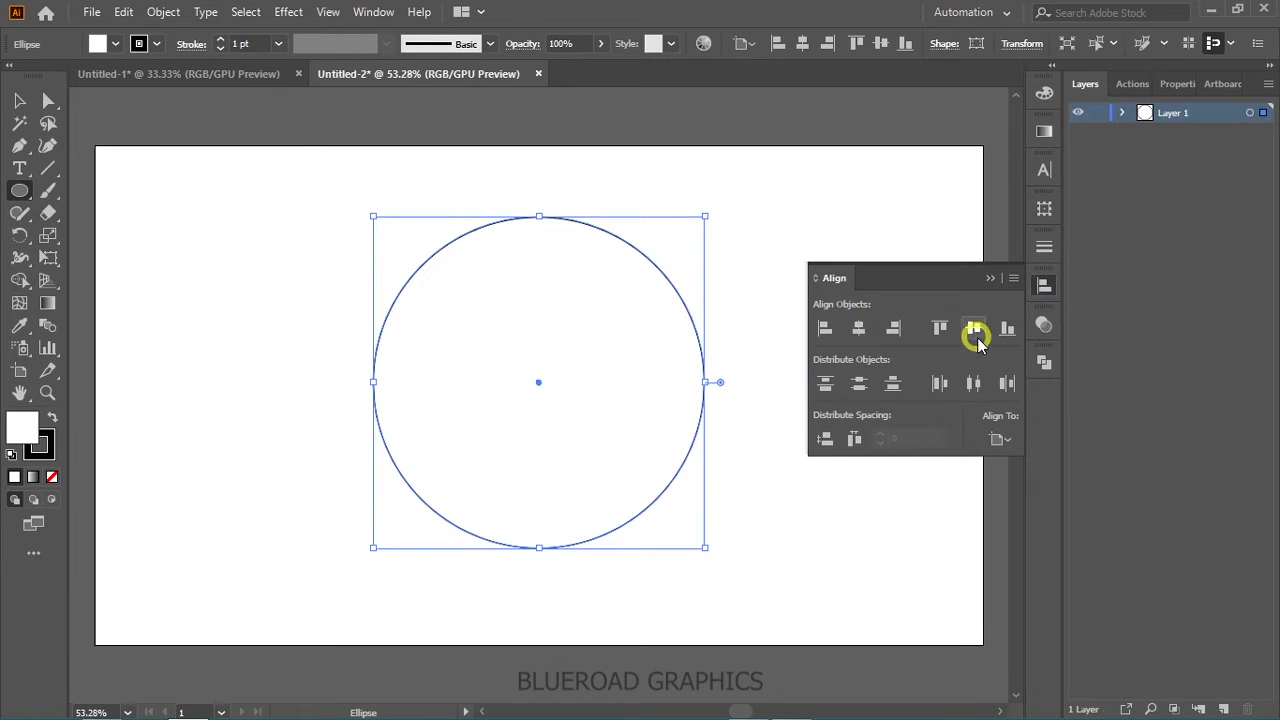
left_click(973, 328)
left_click(1045, 290)
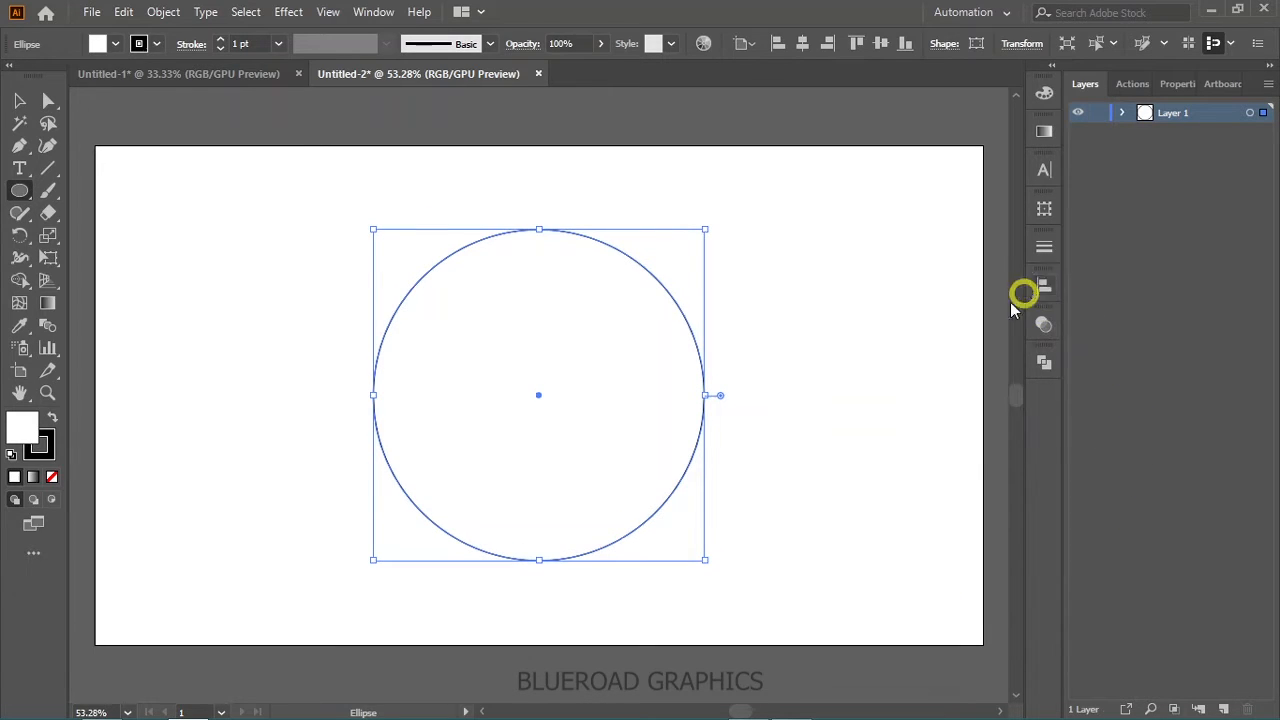
left_click(19, 99)
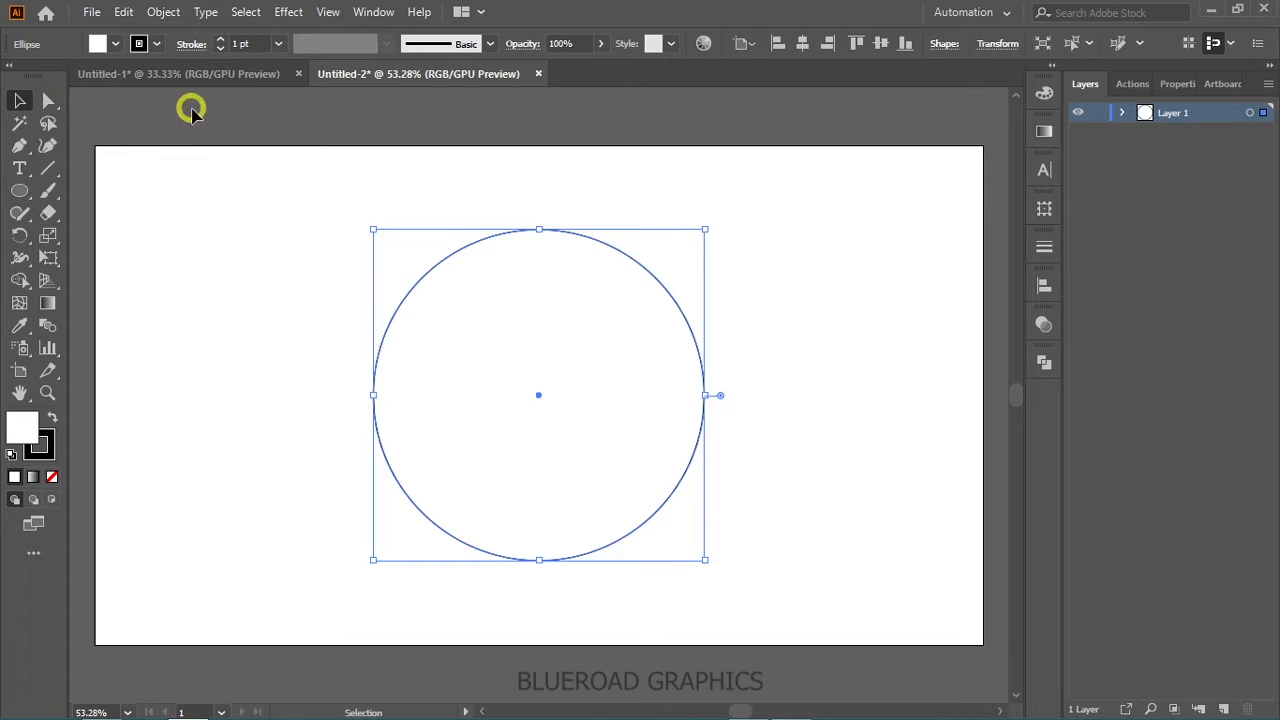
left_click(113, 250)
- Draw a wide horizontal rectangle from the circle's center, extending past both sides of the circle, and remove its fill
left_click_drag(19, 190, 77, 190)
mouse_move(540, 398)
left_mouse_down()
mouse_move(729, 414)
mouse_move(739, 447)
left_mouse_up()
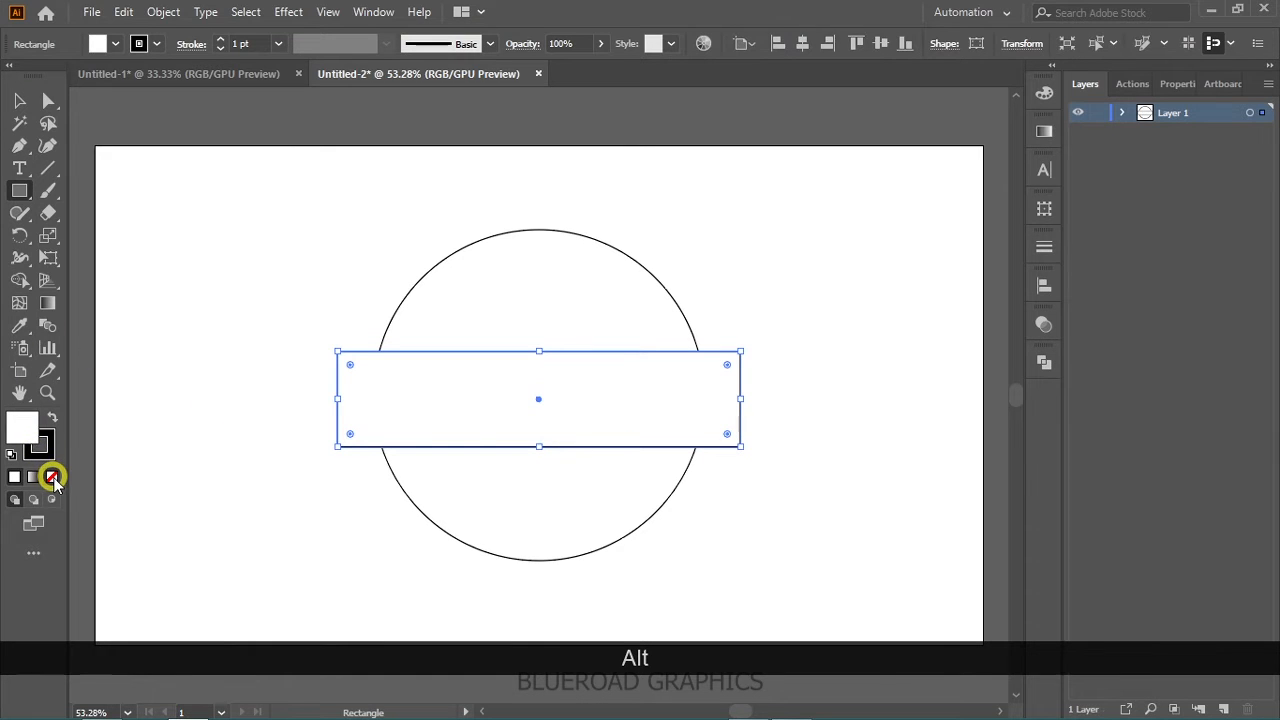
left_click(52, 477)
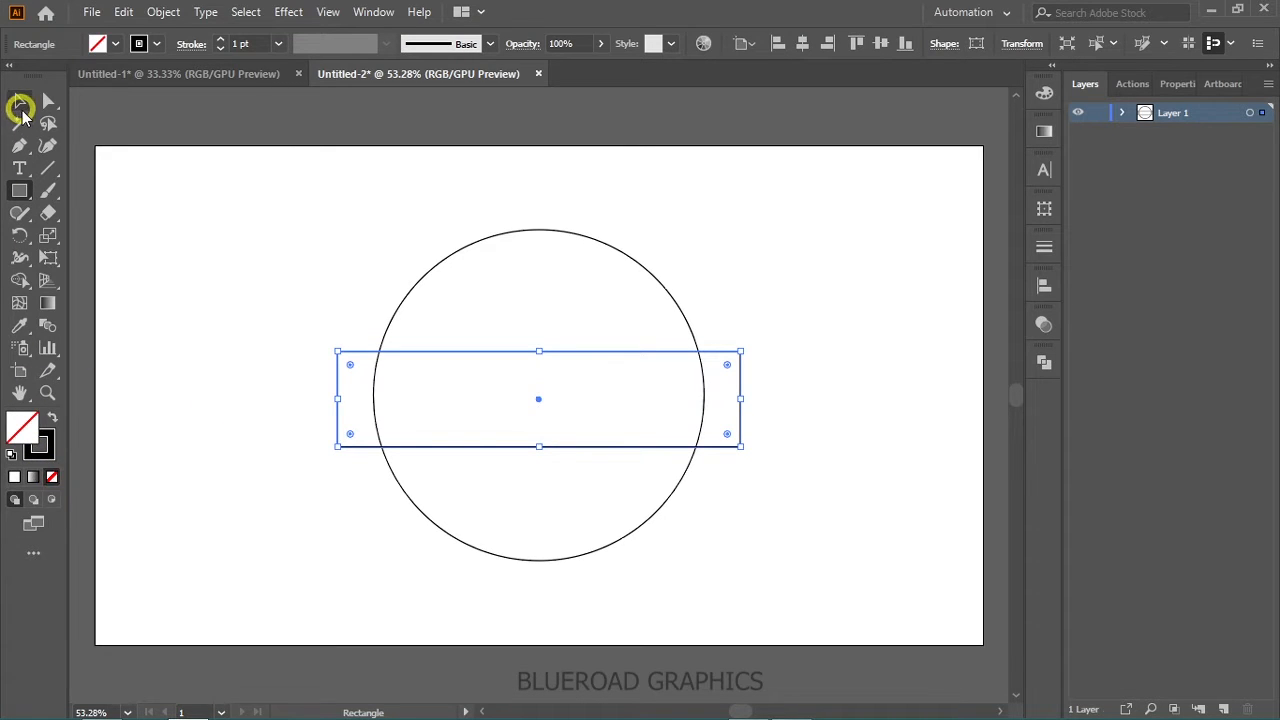
left_click(20, 101)
left_click(250, 356)
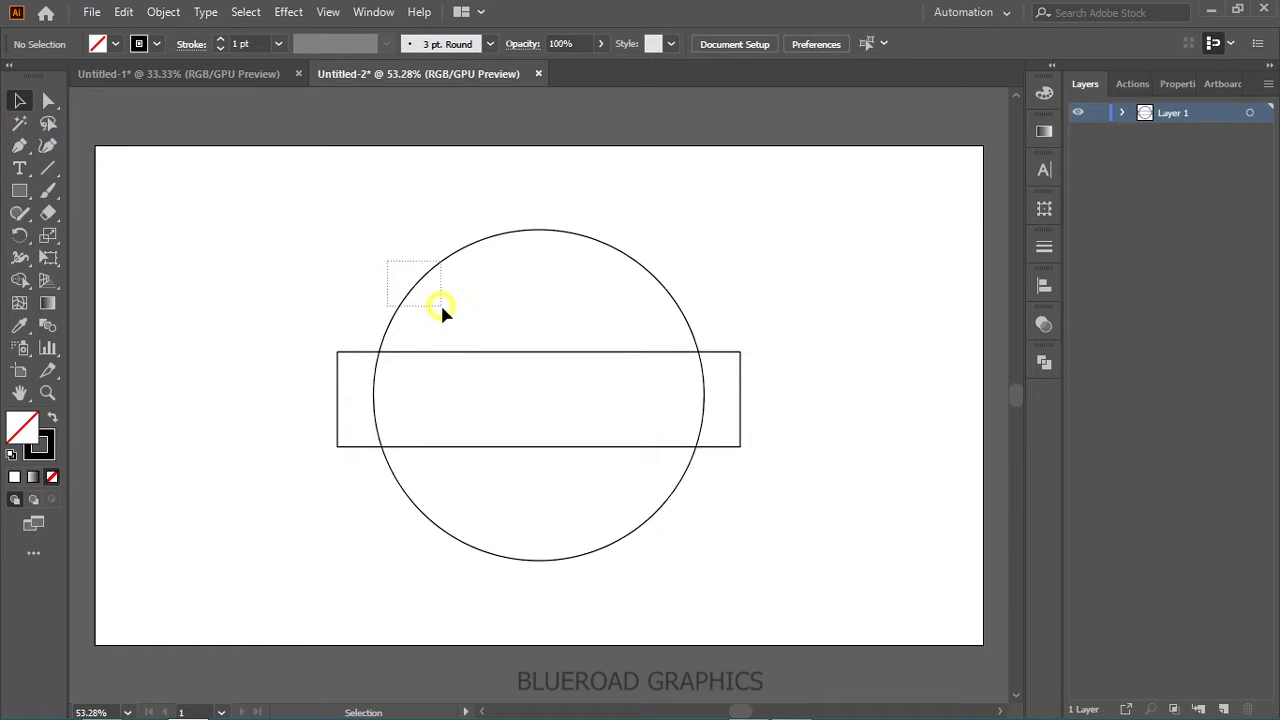
- Remove the circle's fill and lock both the rectangle and the circle
left_click_drag(440, 308, 440, 308)
left_click(52, 477)
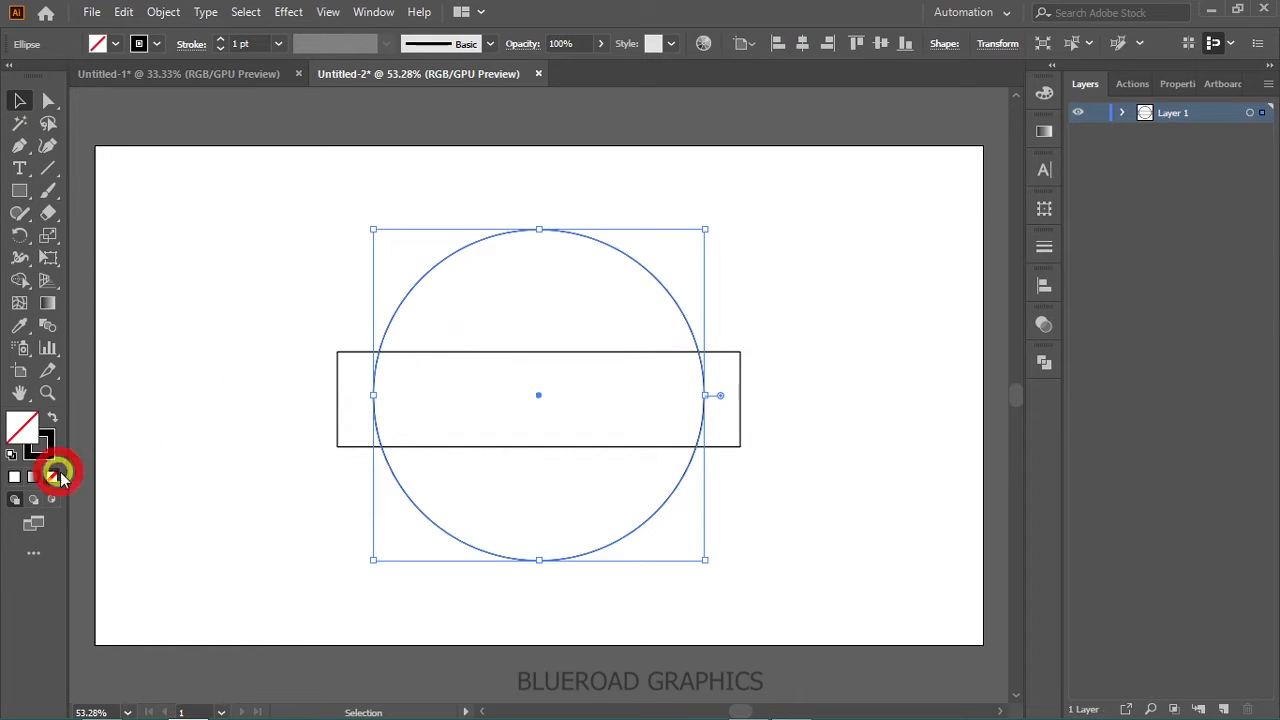
left_click(208, 358)
key("p")
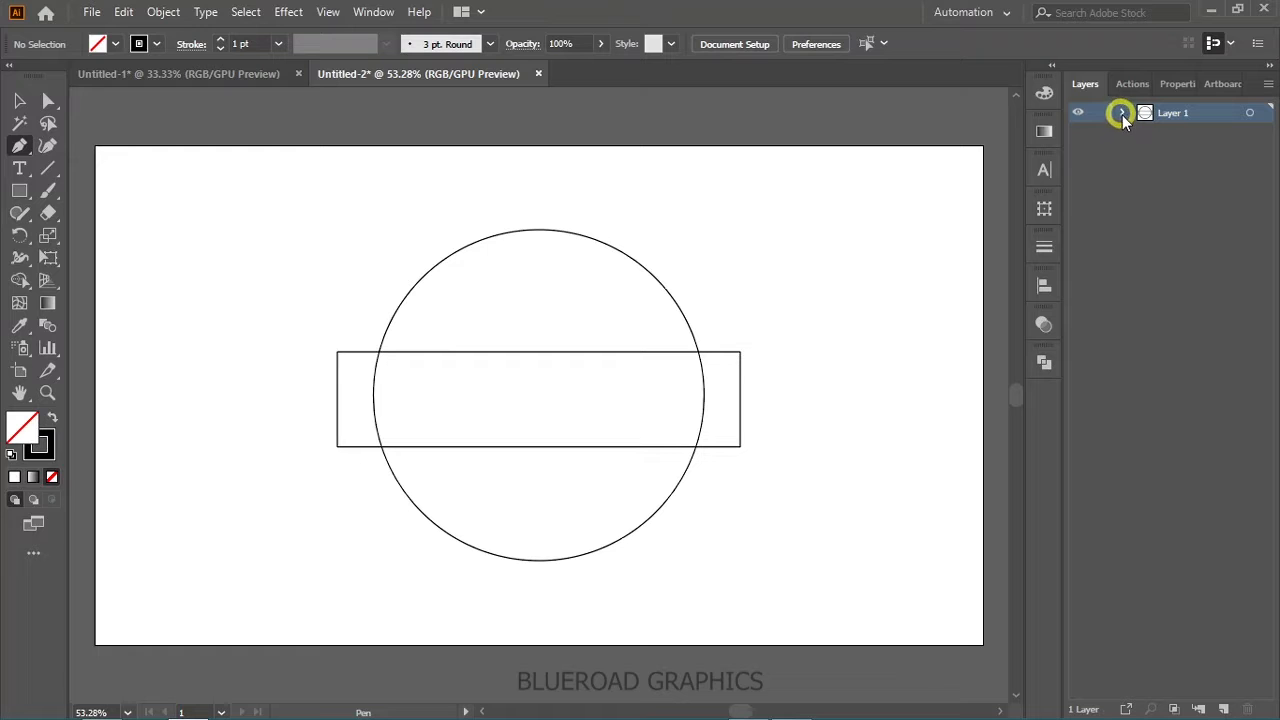
left_click(1098, 152)
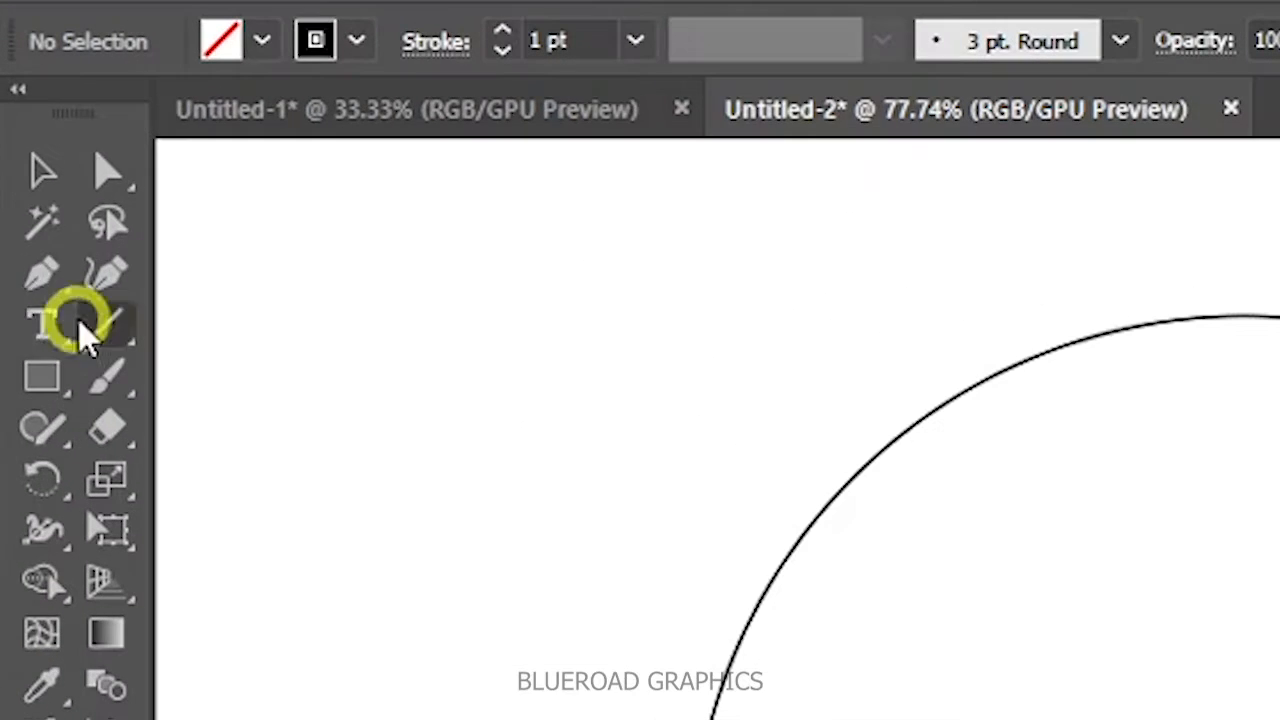
- Draw an S-shaped path with the Pen tool from the rectangle's upper-left crossing with the circle to the circle's upper-right edge
left_click(20, 148)
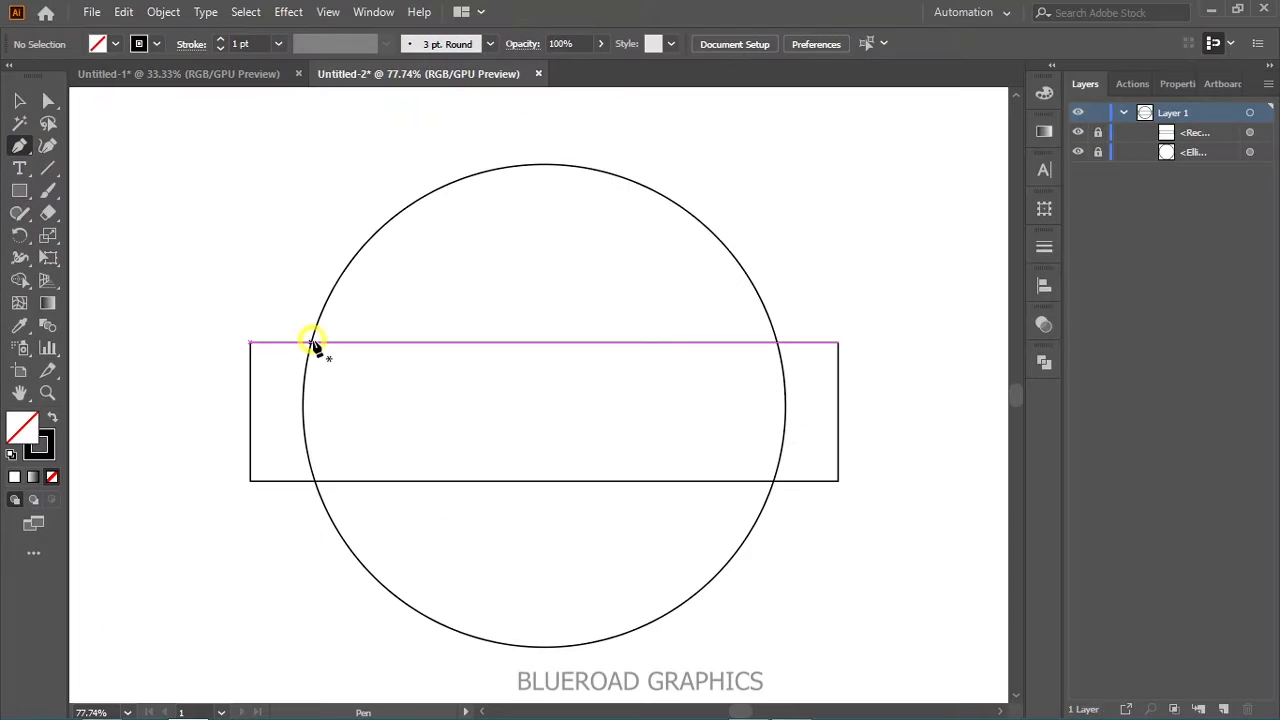
left_click(311, 342)
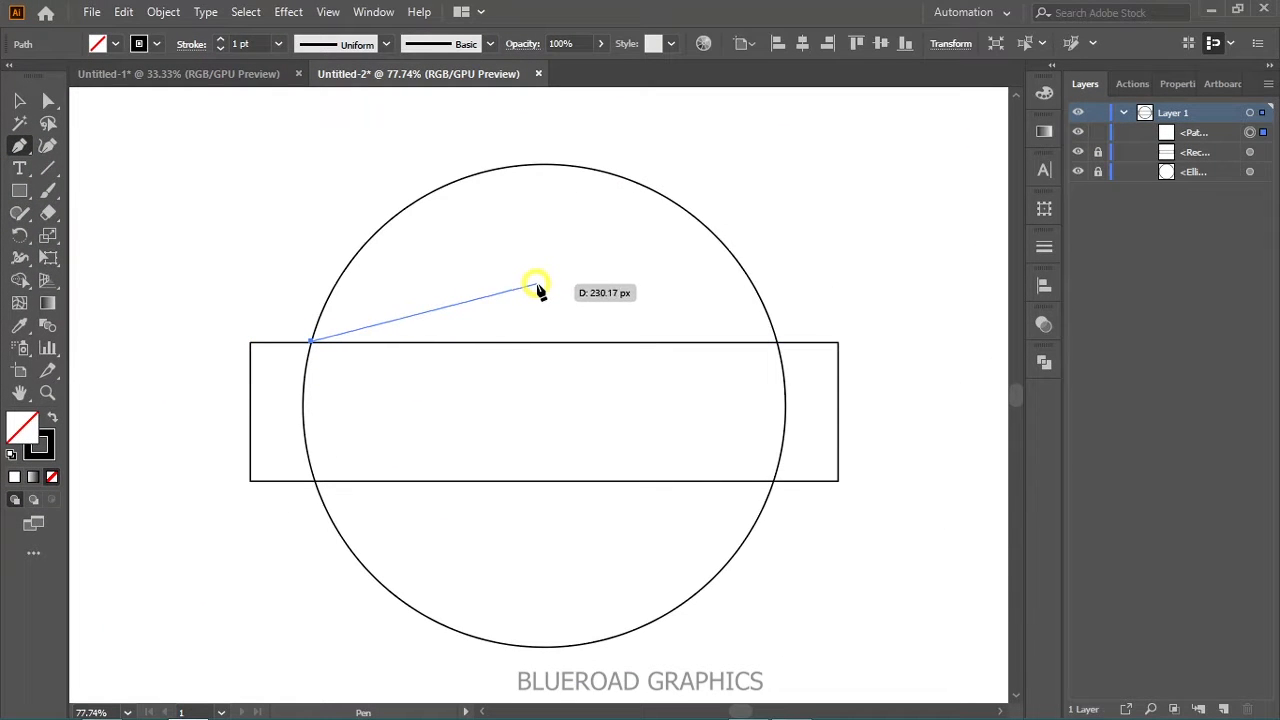
left_click_drag(543, 284, 665, 130)
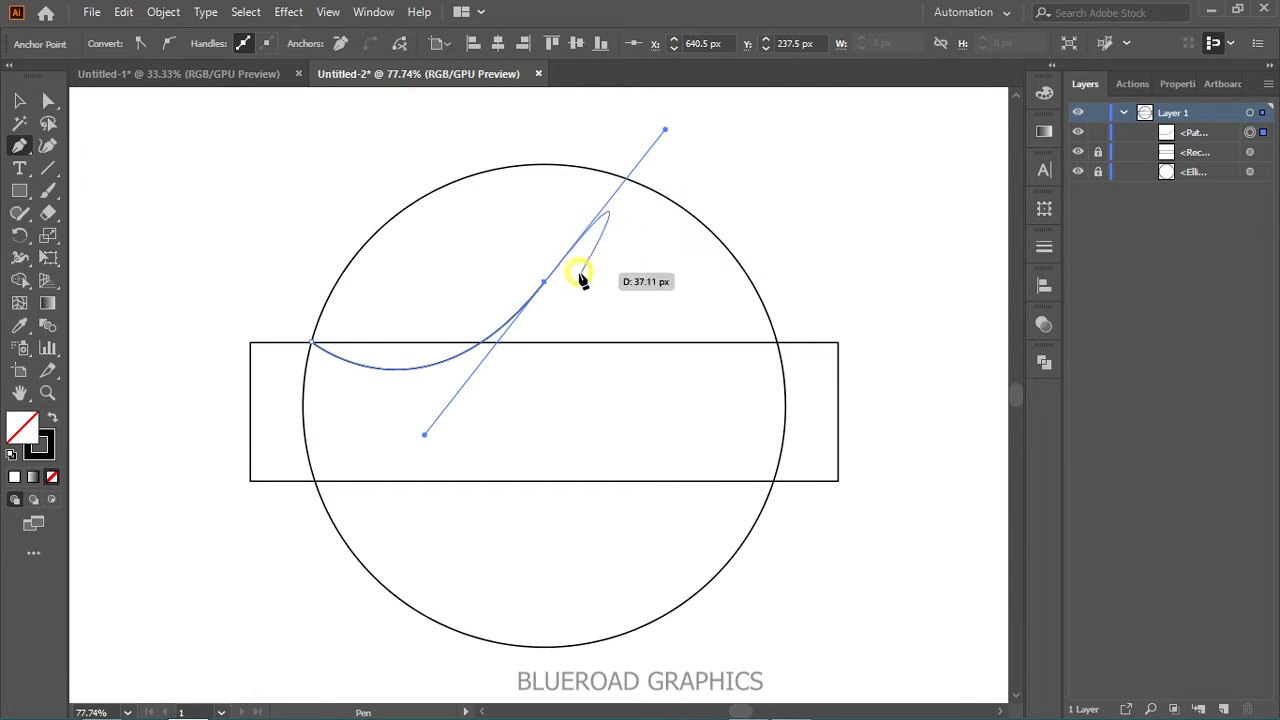
left_click(754, 285)
key("space")
left_click_drag(754, 188, 811, 302)
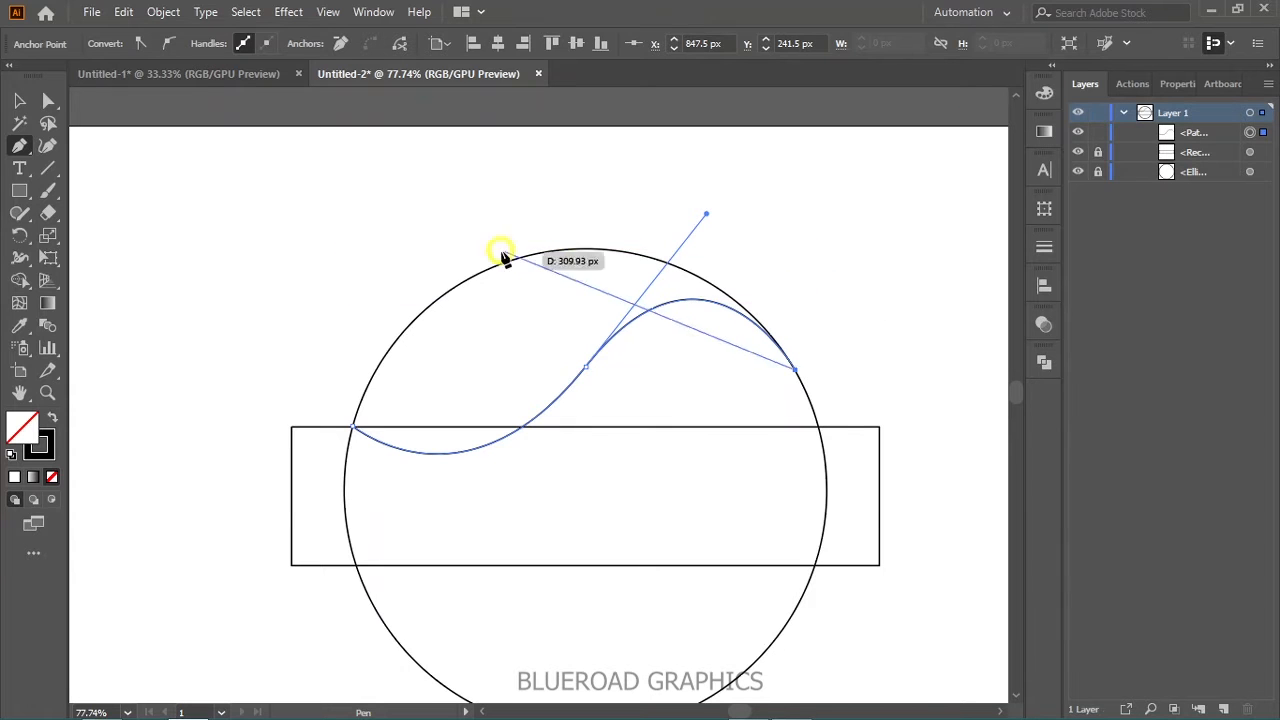
key("alt")
left_click(20, 103)
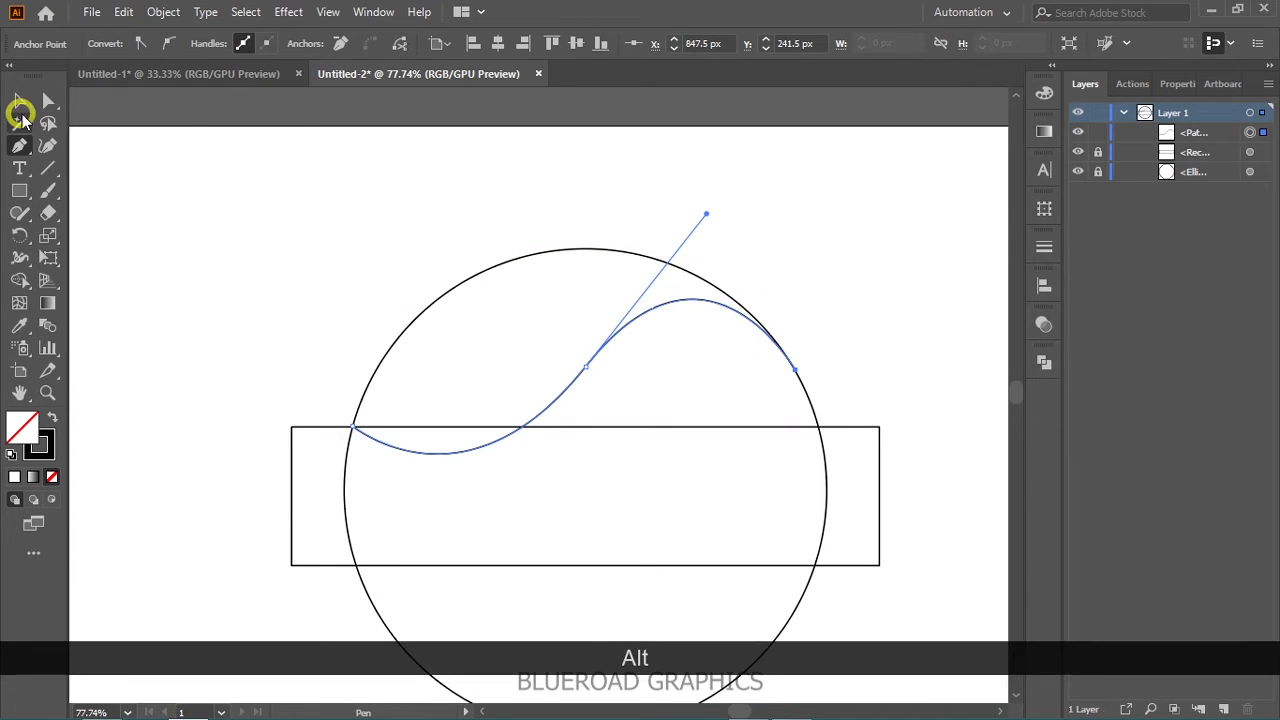
left_click(280, 231)
- Create a vertically reflected copy of the S-curve and move it to mirror the original inside the circle
key("space")
left_click_drag(357, 261, 281, 200)
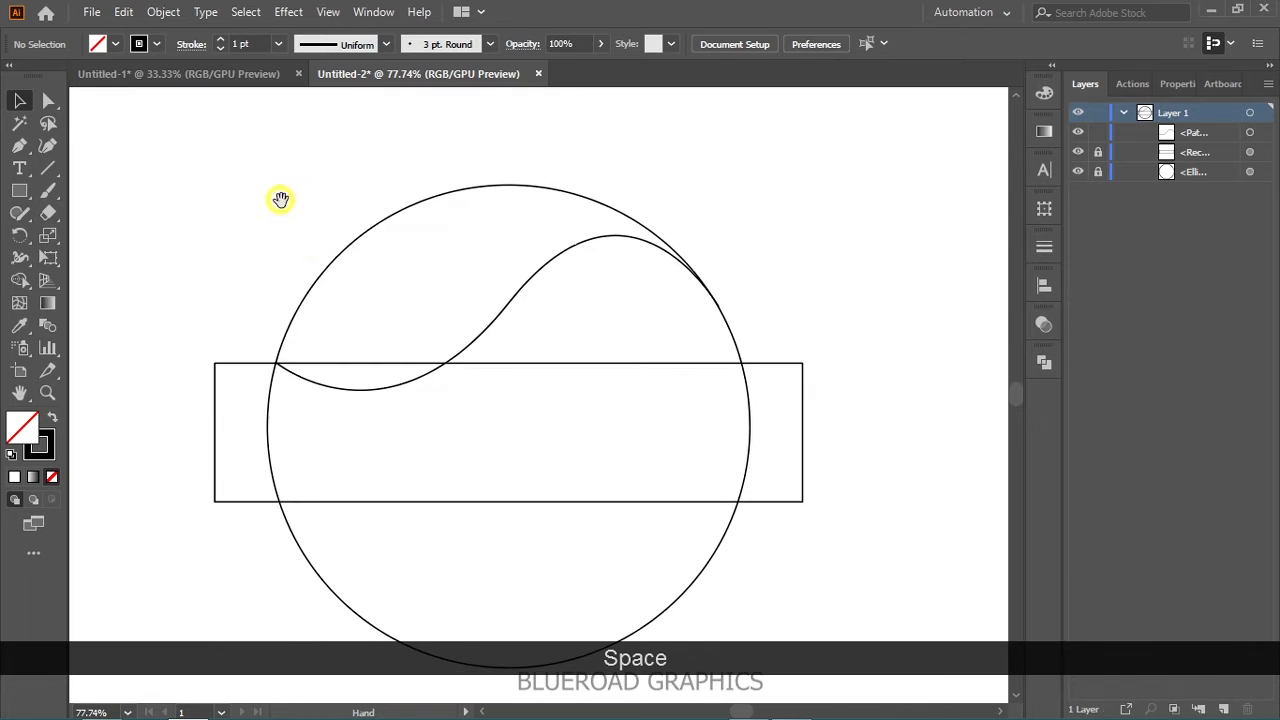
left_click_drag(552, 320, 543, 313)
right_click(530, 291)
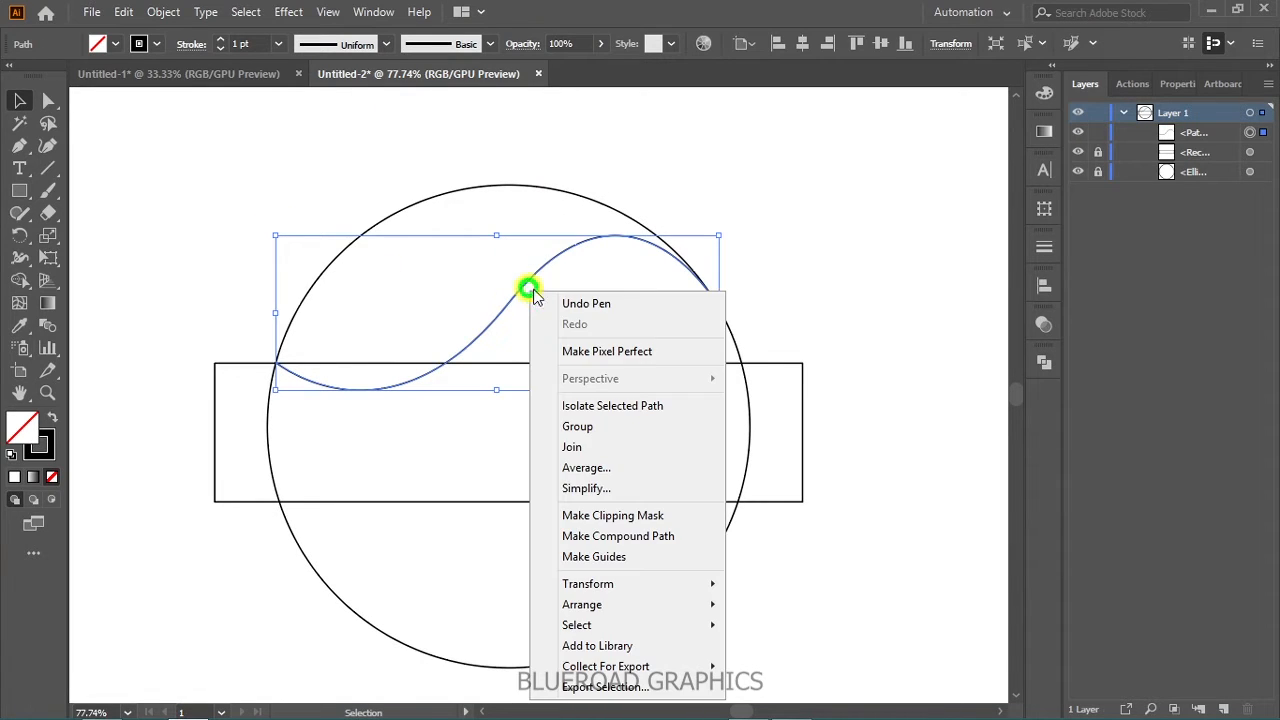
mouse_move(650, 586)
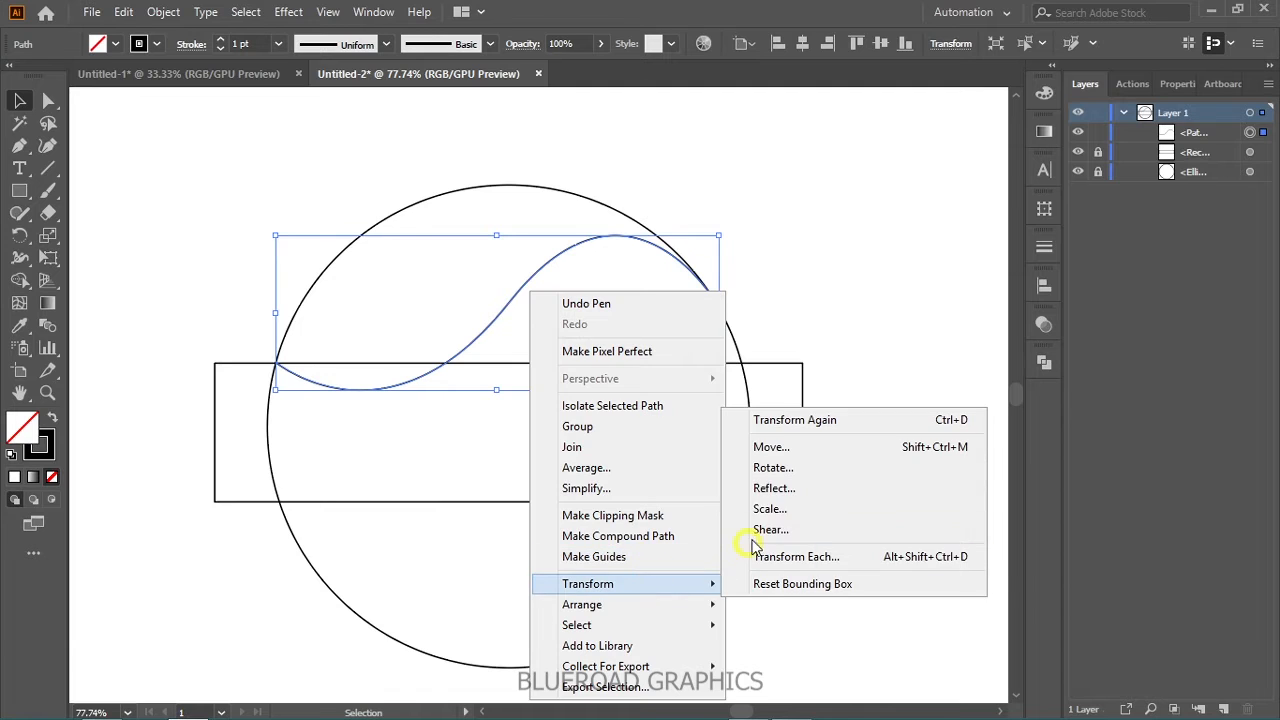
left_click(770, 487)
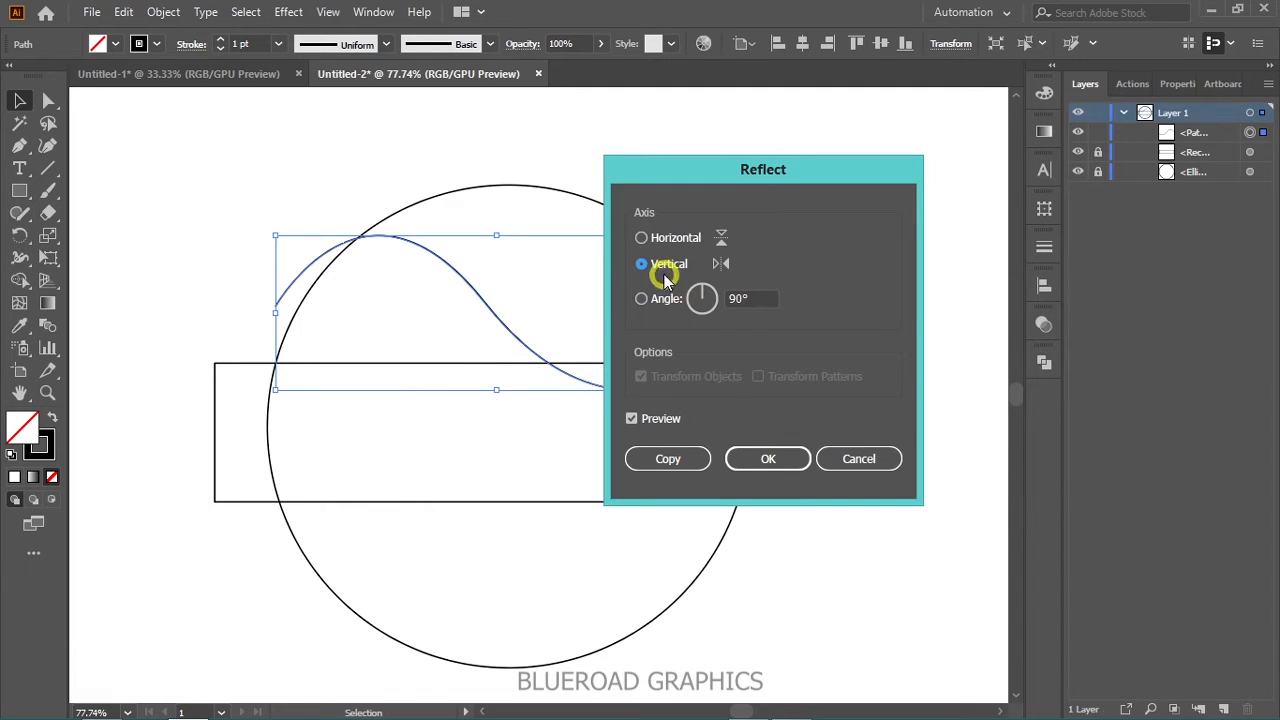
left_click(668, 458)
left_click_drag(475, 289, 500, 296)
left_click(781, 299)
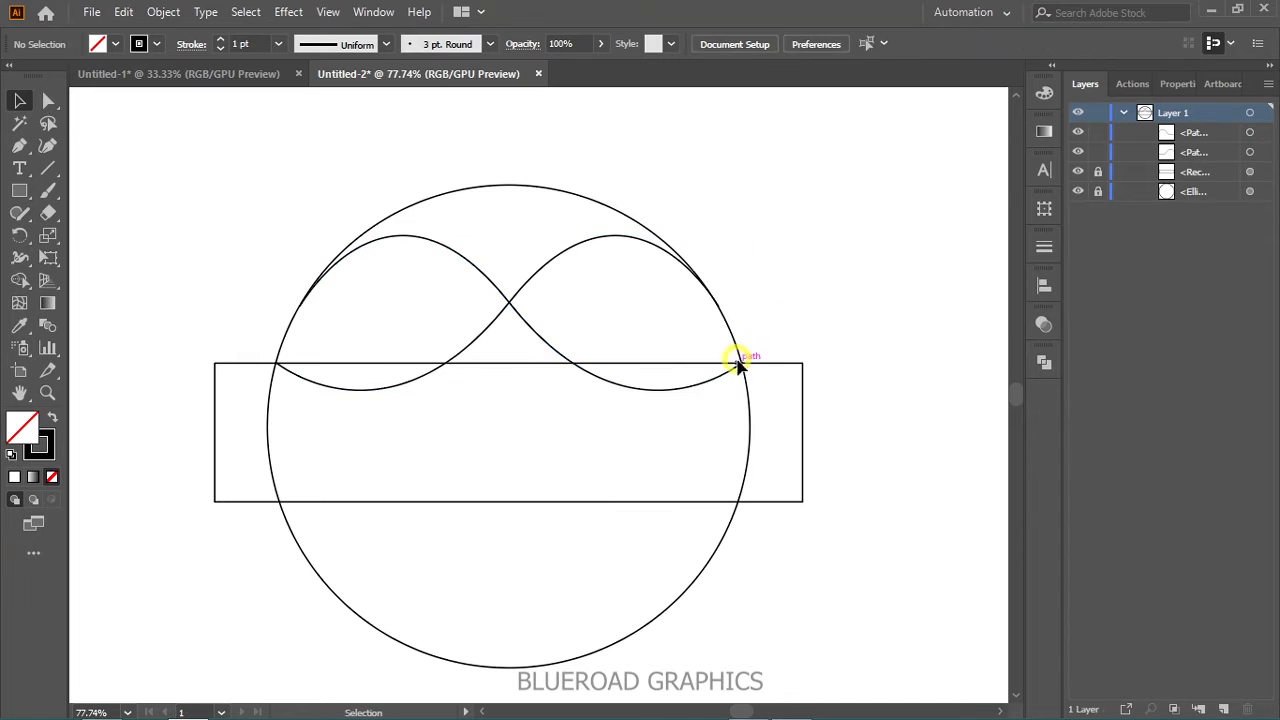
- Nudge the mirrored curve so its lower right end meets the crossing of the circle and the rectangle's upper edge
key("z")
left_click_drag(732, 364, 827, 466)
left_click_drag(707, 345, 838, 454)
left_click_drag(753, 343, 888, 480)
left_click_drag(789, 397, 889, 531)
left_click_drag(726, 394, 851, 583)
left_click(19, 100)
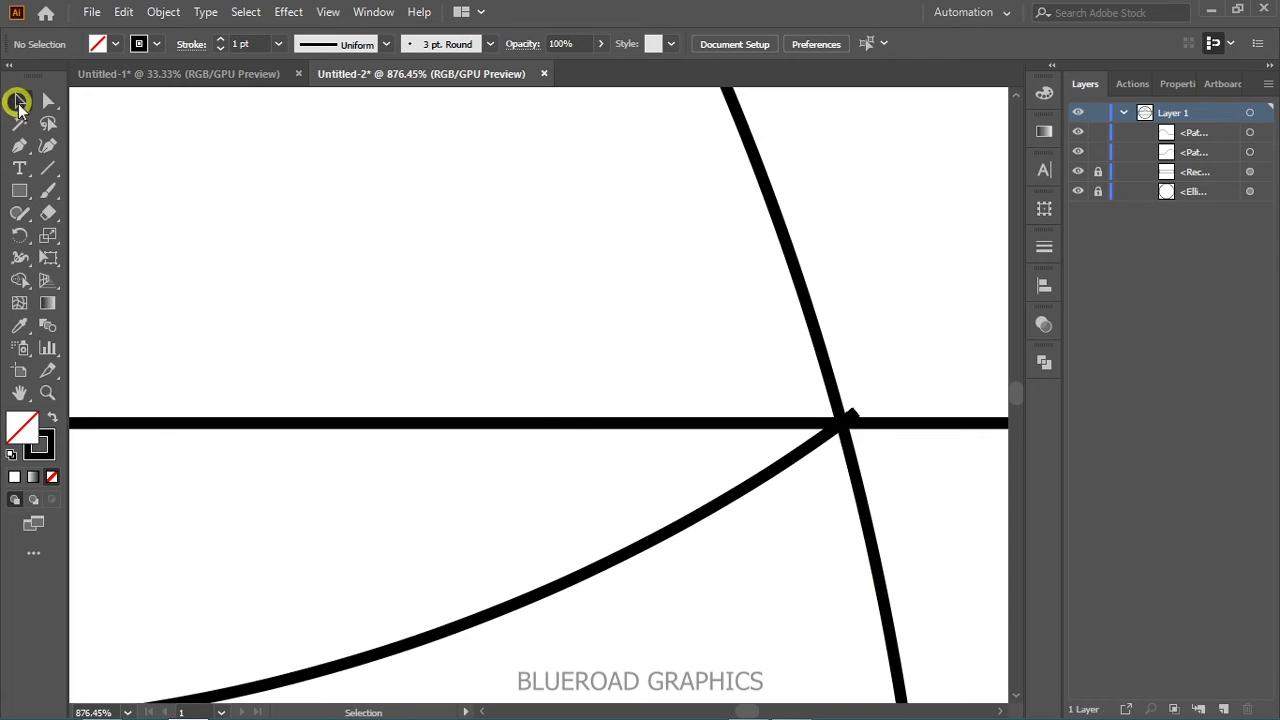
left_click_drag(750, 482, 752, 492)
left_click_drag(705, 415, 705, 415)
left_click(645, 345)
key("z")
left_click_drag(691, 449, 441, 222)
left_click_drag(822, 598, 654, 477)
left_click_drag(654, 477, 417, 268)
key("space")
left_click(20, 101)
- Hide the rectangle and close the mirrored curve with a Pen path running around the outside of the circle's upper half
key("space")
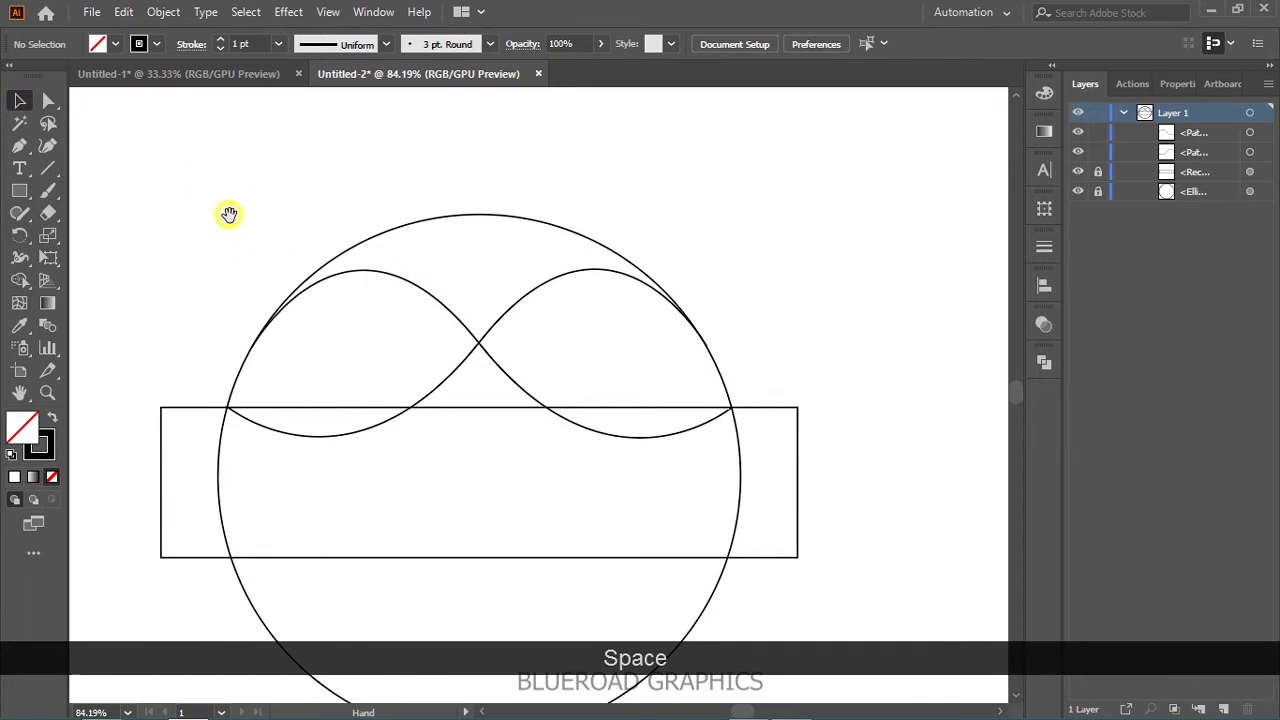
left_click_drag(229, 214, 241, 173)
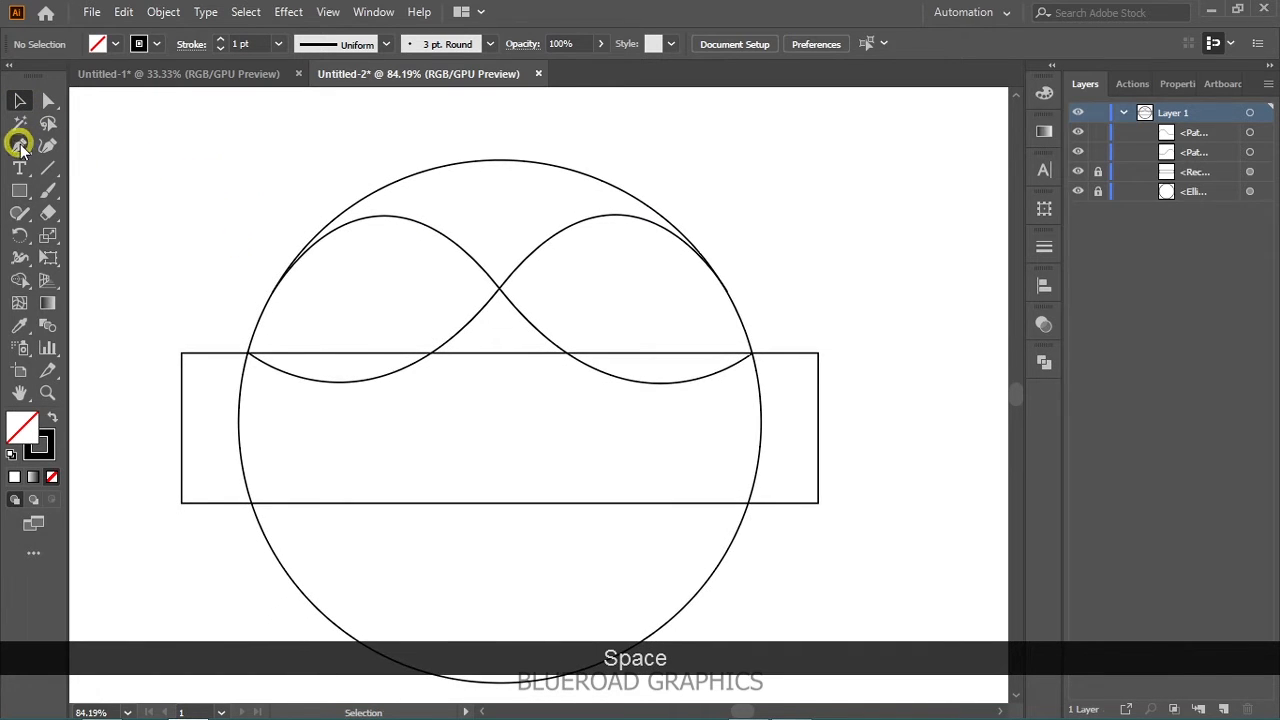
left_click(1078, 171)
left_click_drag(277, 286, 265, 278)
left_click_drag(260, 225, 280, 183)
left_click_drag(494, 128, 637, 132)
left_click_drag(783, 263, 824, 361)
left_click(752, 353)
- Close the original S-curve with a second Pen path looping outside the circle from its lower left end to its right end
left_click_drag(248, 352, 230, 332)
left_click_drag(220, 274, 234, 206)
left_click_drag(284, 151, 317, 134)
left_click_drag(542, 107, 679, 113)
left_click(751, 243)
left_click(728, 292)
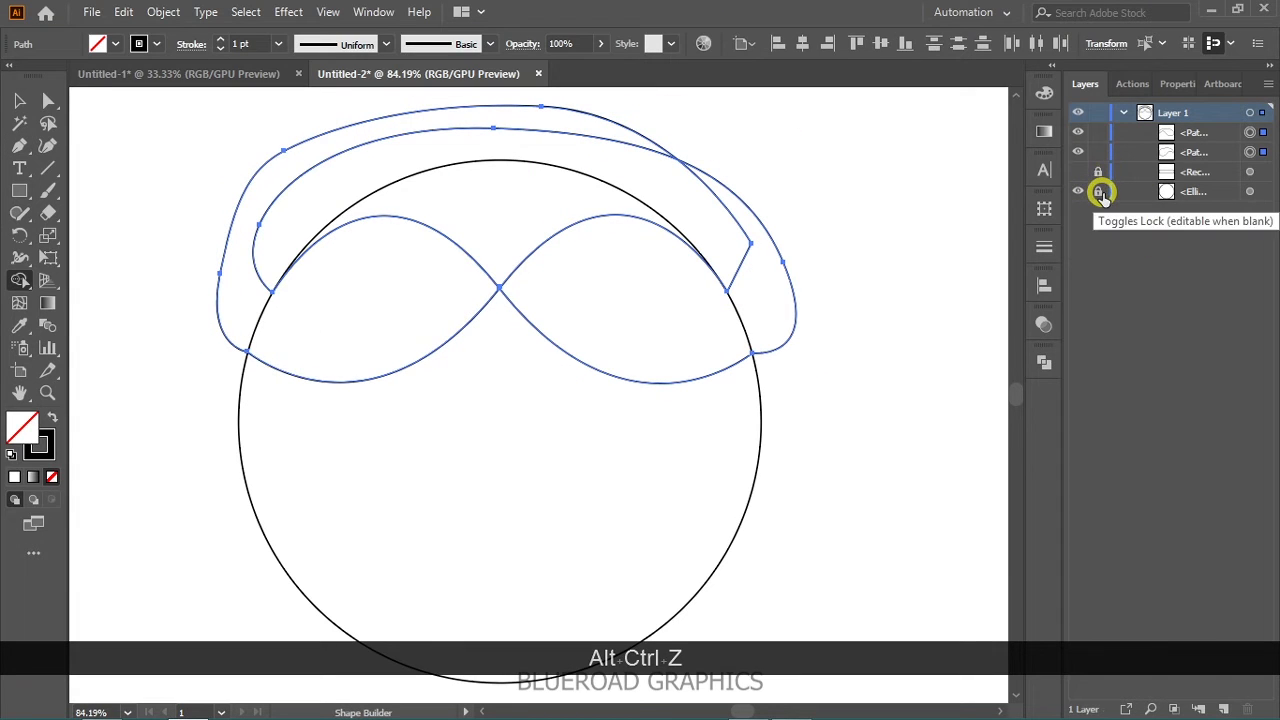
- Unlock the circle, select all paths and erase the areas outside the circle with the Shape Builder tool
left_click(1099, 192)
left_click(22, 103)
left_click(158, 127)
key("ctrl+a")
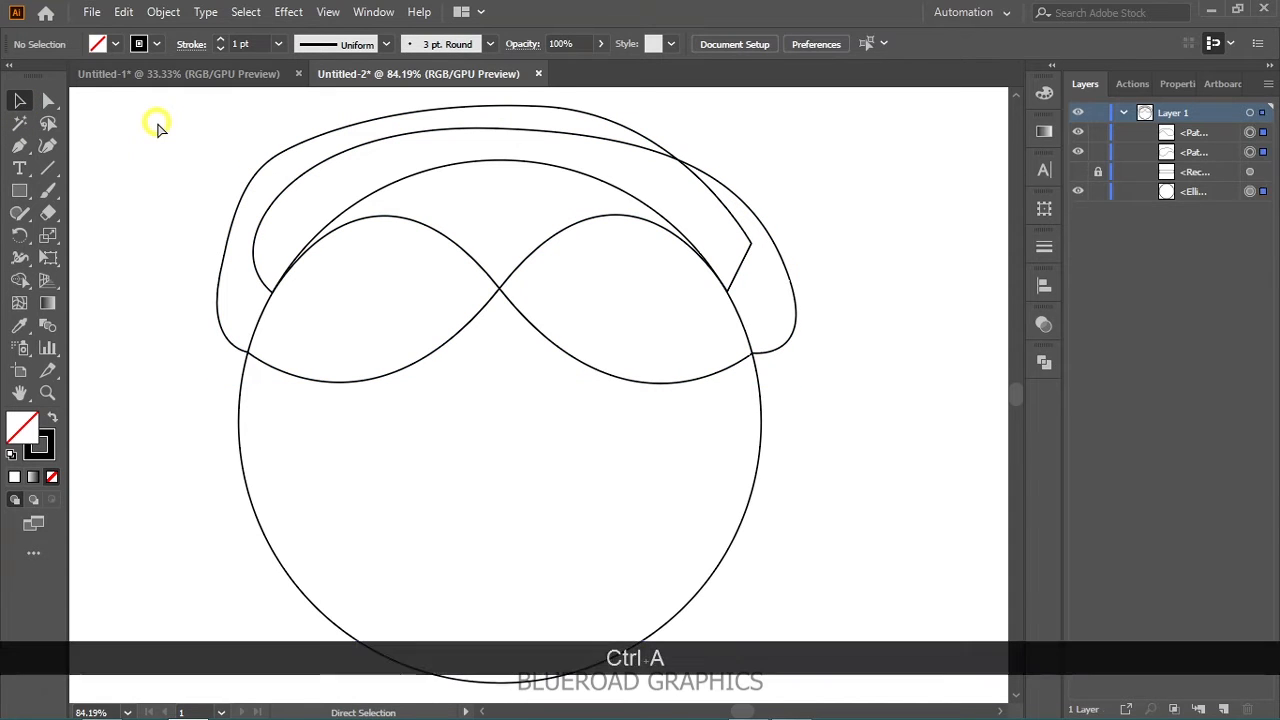
left_click(19, 280)
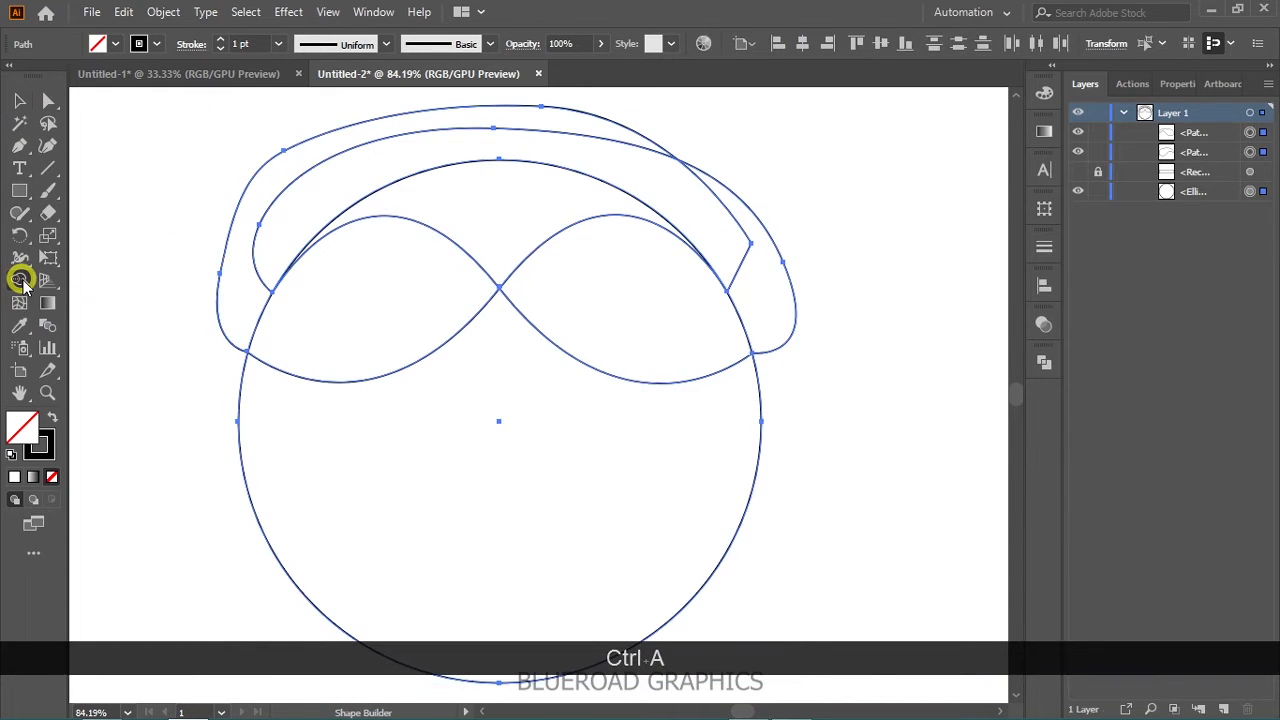
key("alt")
left_click_drag(156, 308, 265, 240)
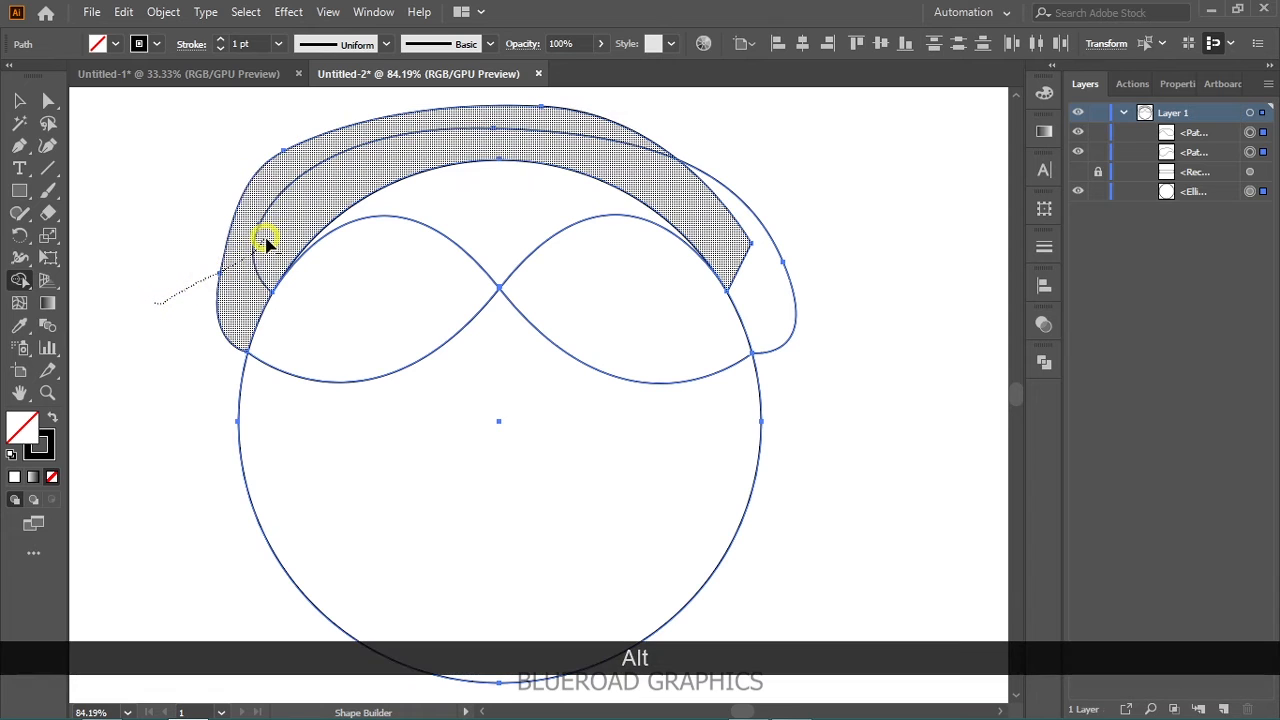
mouse_move(422, 133)
left_mouse_down()
mouse_move(669, 154)
mouse_move(703, 189)
mouse_move(663, 197)
left_mouse_up()
left_click(16, 103)
left_click(308, 182)
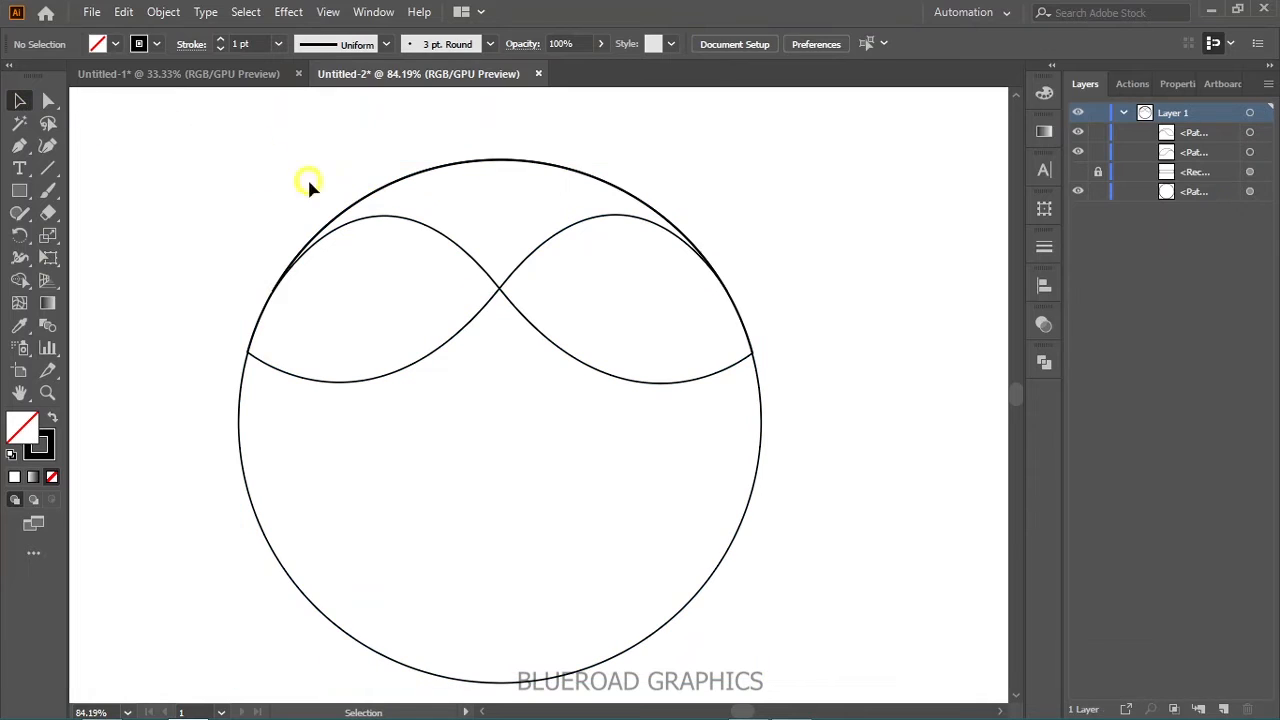
- Lock and hide the circle, and hide the original wave shape so only the mirrored one is displayed
left_click(1080, 191)
key("space")
left_click_drag(826, 257, 792, 304)
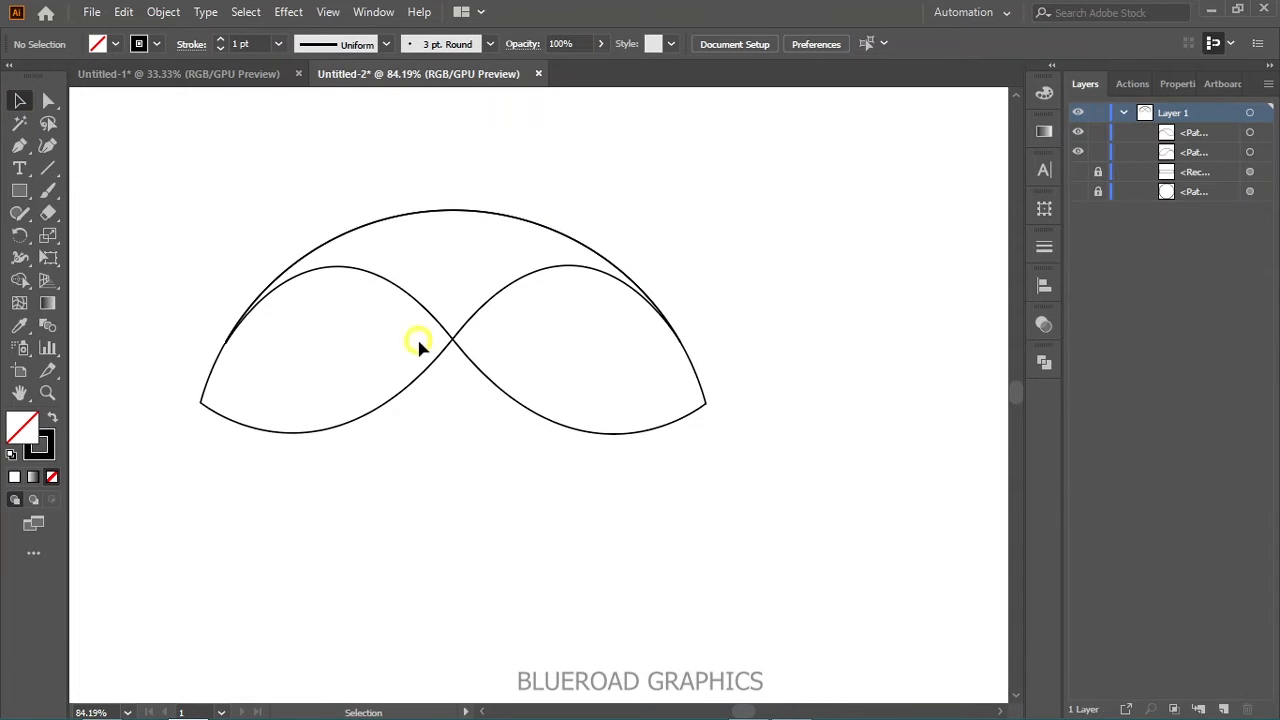
left_click(513, 402)
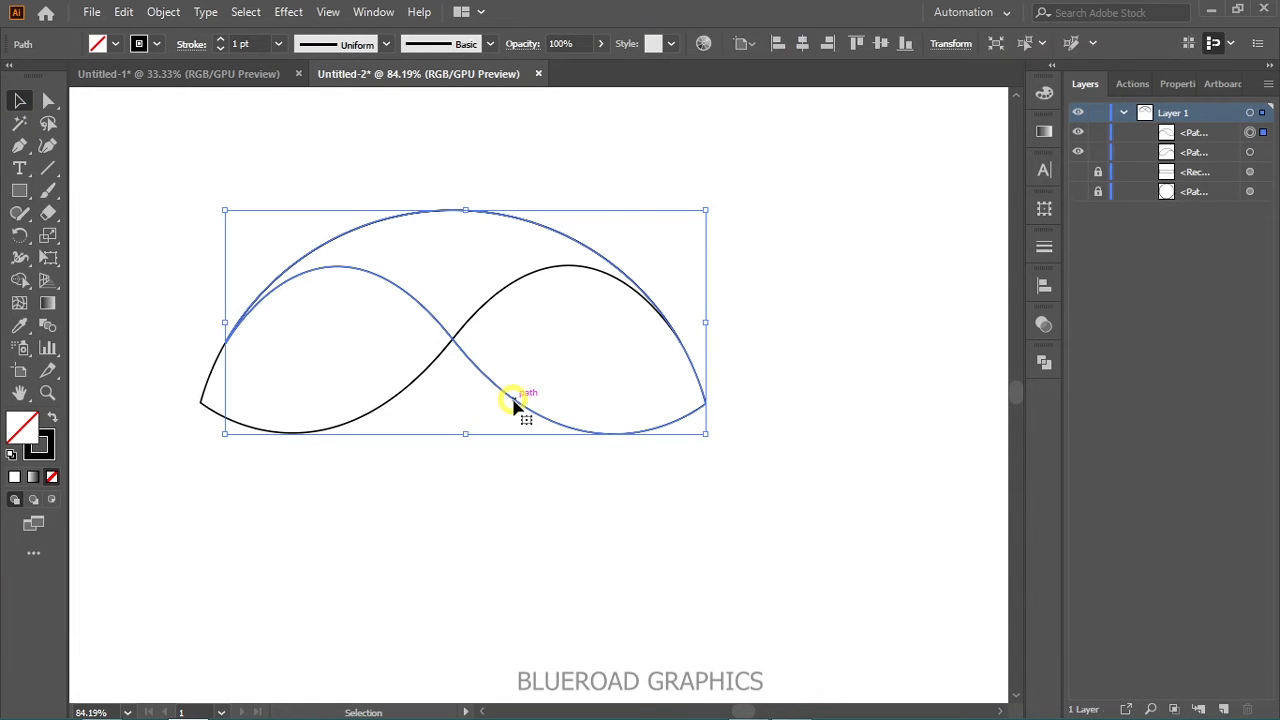
left_click(1078, 154)
left_click(806, 263)
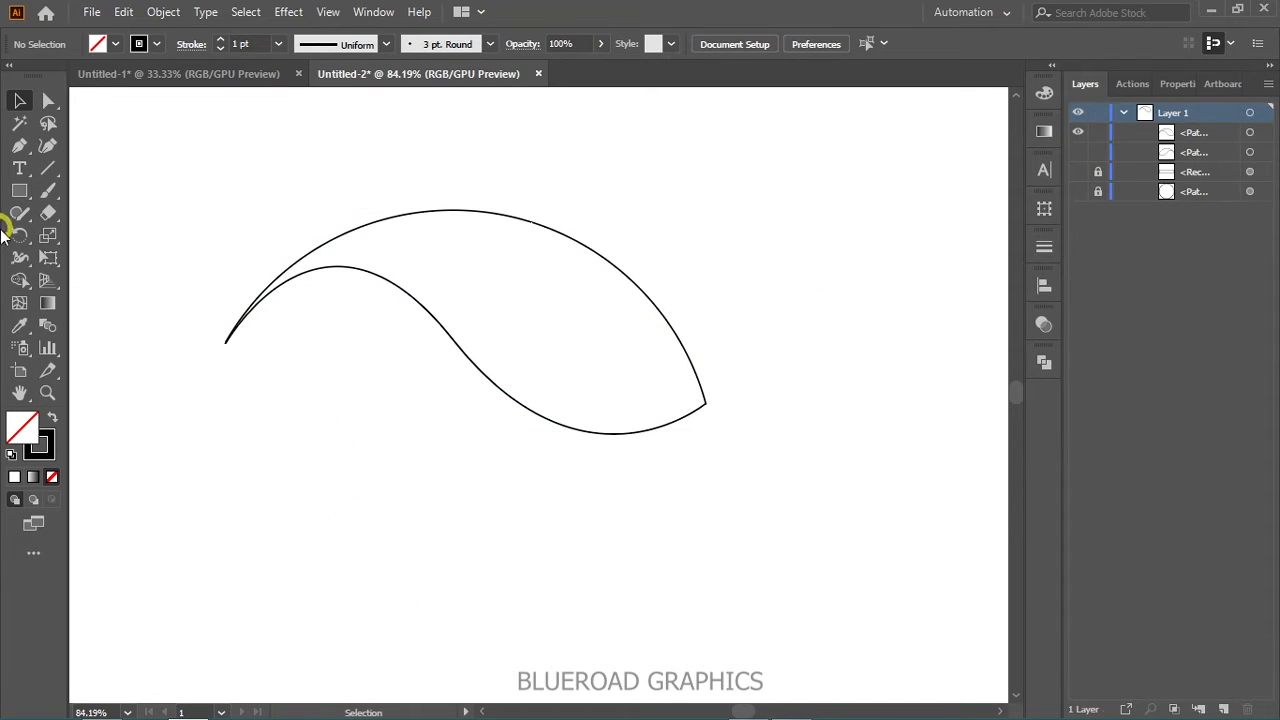
- Draw a small rectangle above the wave shape's left end and fill it with a white-to-black linear gradient
key("space")
left_click_drag(374, 424, 357, 418)
key("space")
left_click_drag(321, 375, 400, 408)
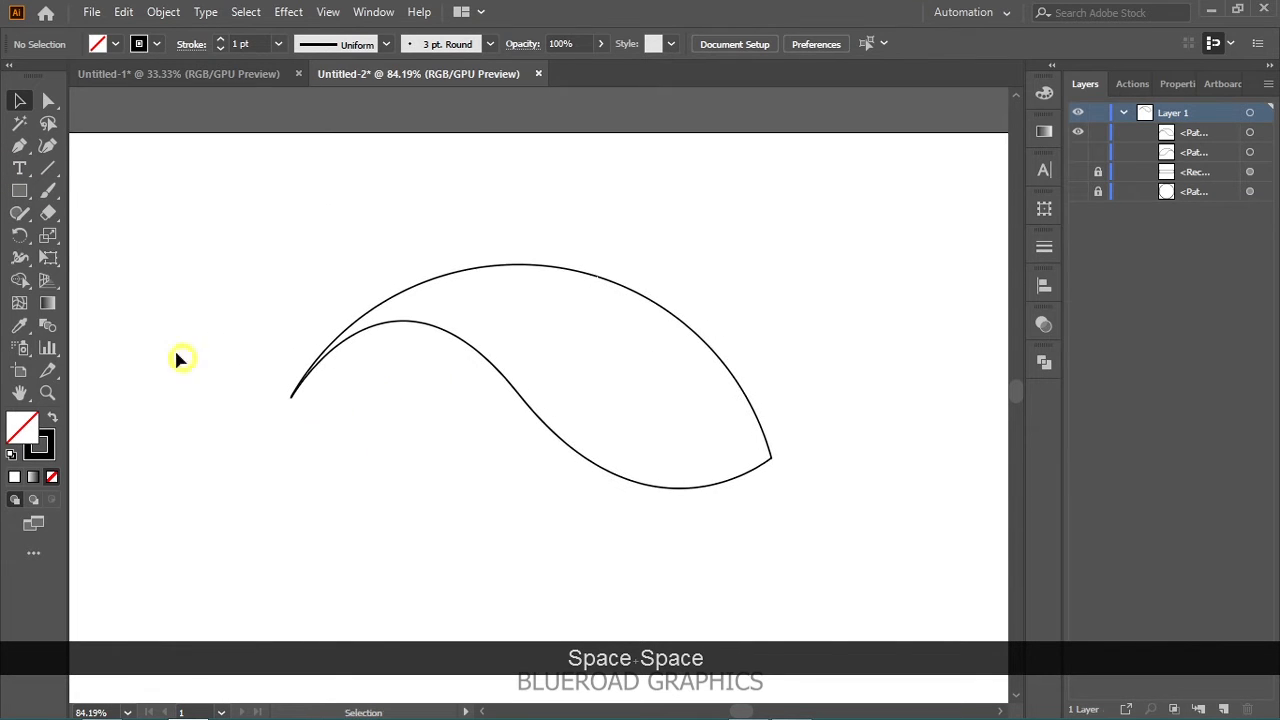
left_click_drag(19, 187, 85, 191)
mouse_move(185, 161)
left_mouse_down()
mouse_move(274, 177)
mouse_move(307, 207)
left_mouse_up()
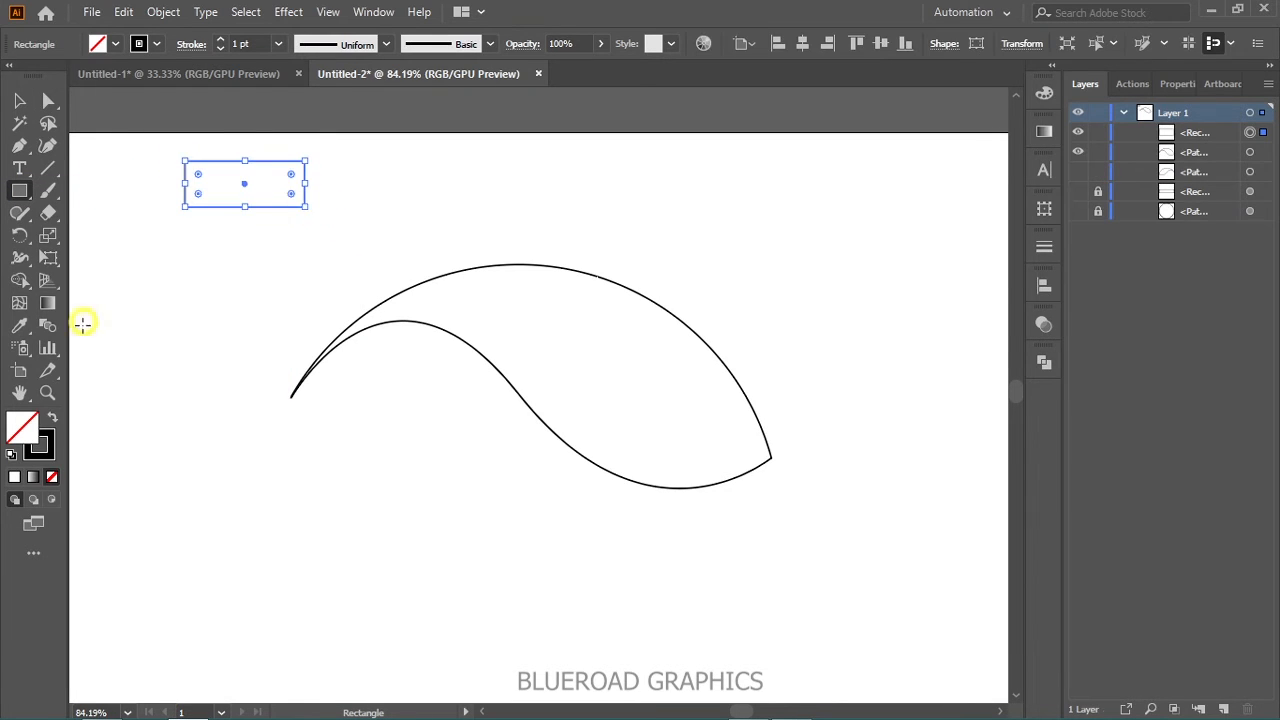
left_click(34, 478)
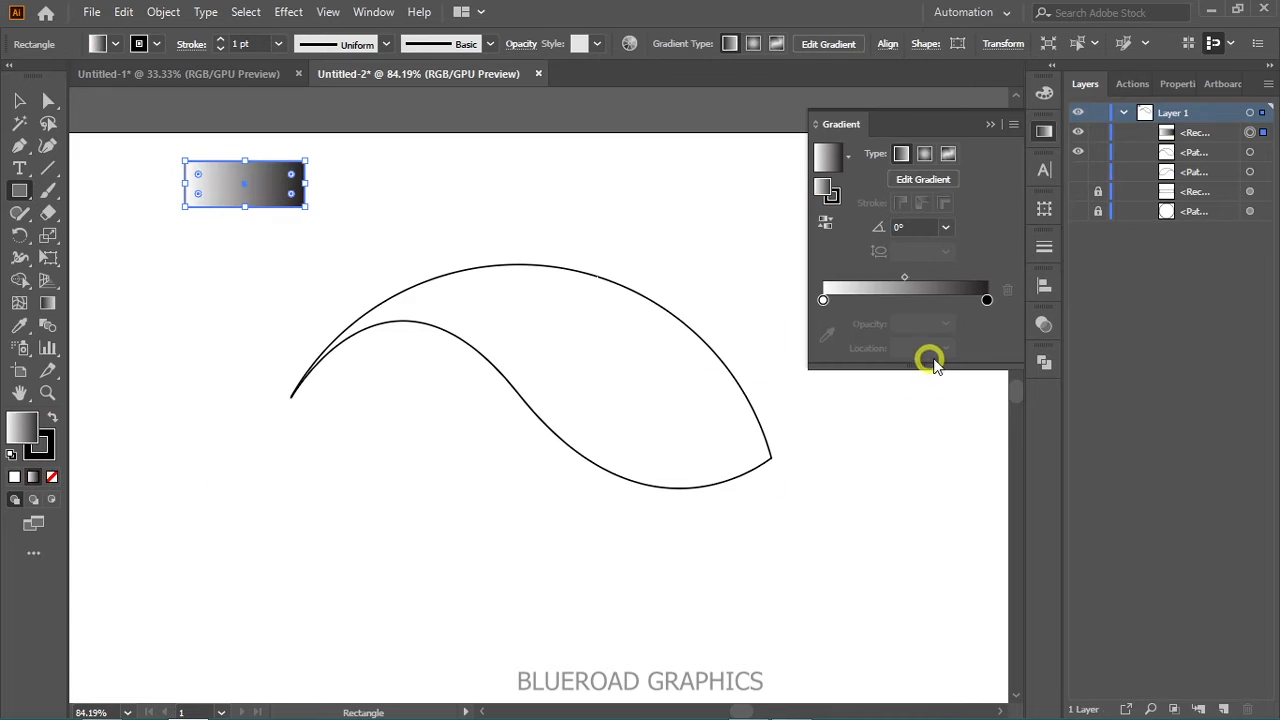
- Remove the small rectangle's stroke and change its gradient's black end stop to dark green #082100
left_click(987, 299)
left_click(20, 440)
left_click(51, 476)
double_click(20, 425)
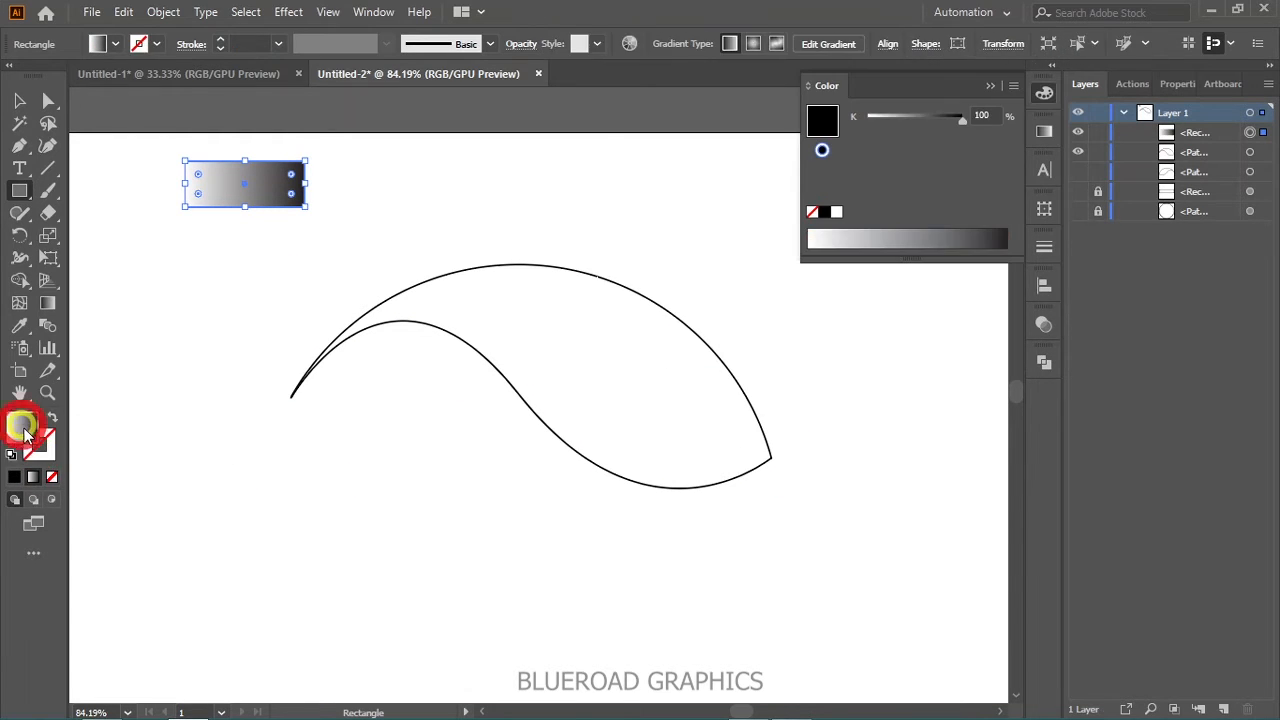
left_click(951, 437)
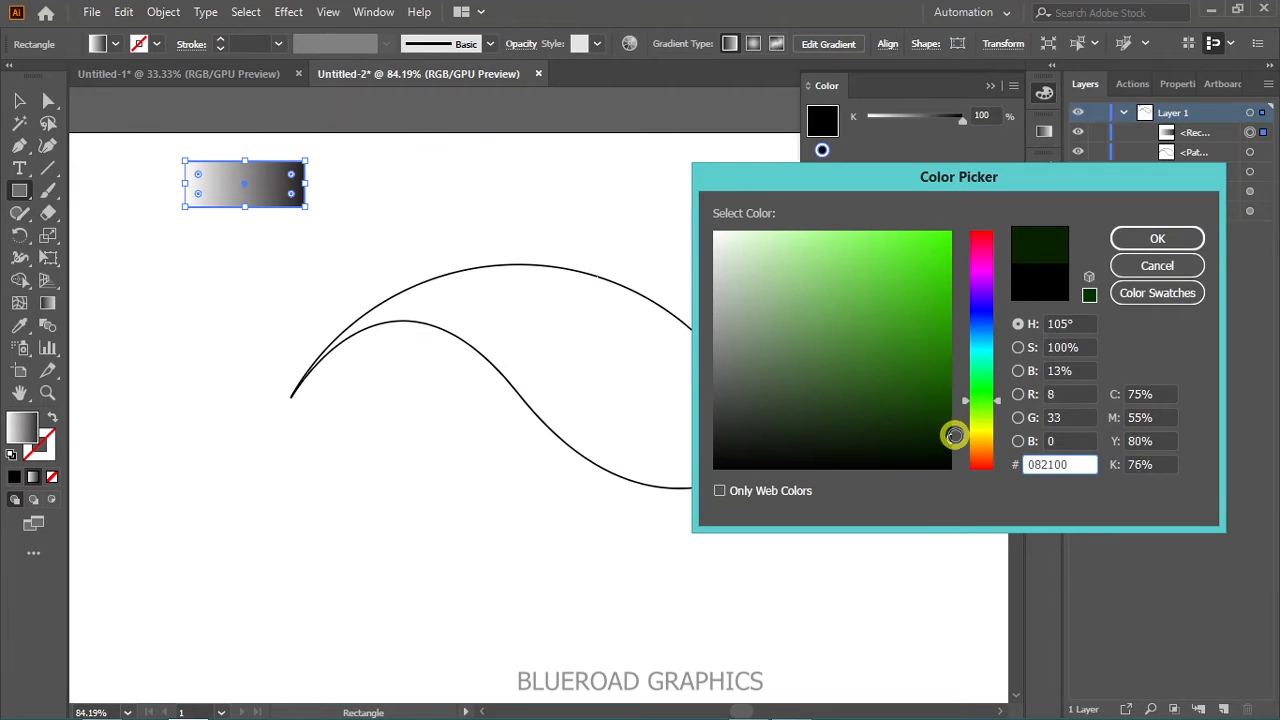
left_click(1157, 238)
- Change the starting stop of the rectangle's gradient from white to olive green
left_click(1048, 131)
double_click(20, 425)
left_click(984, 435)
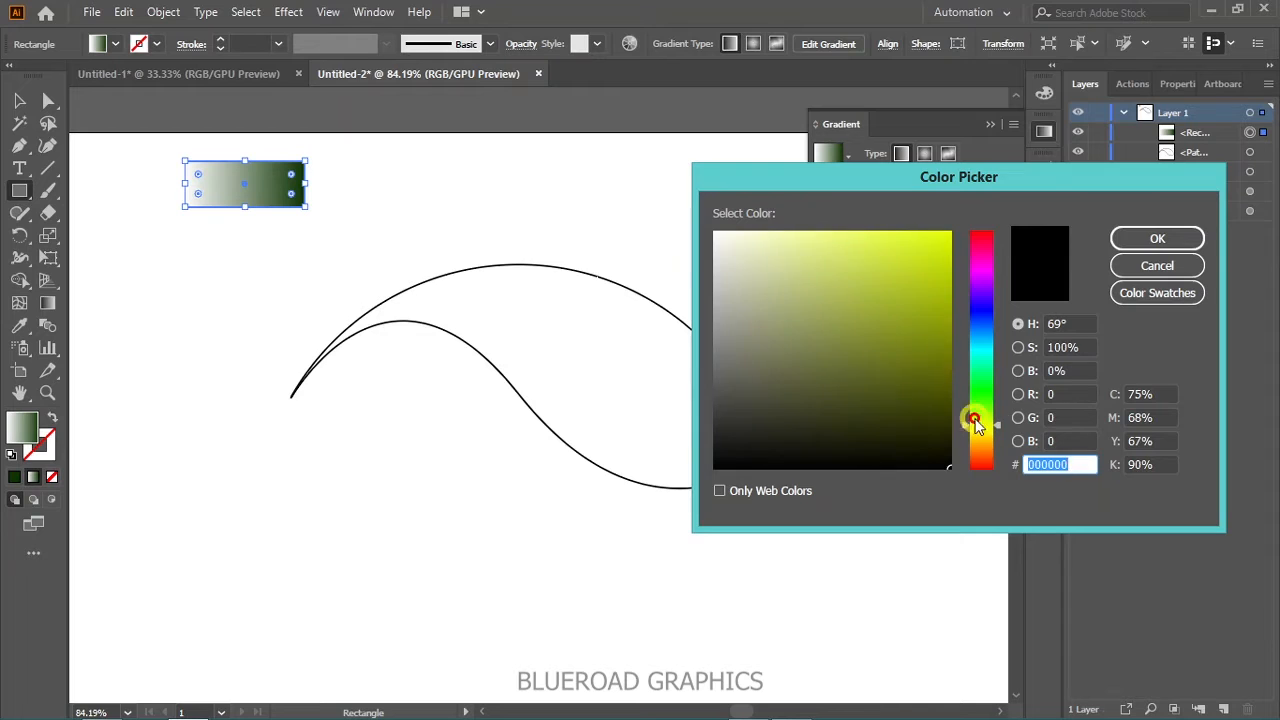
left_click(935, 336)
left_click(995, 429)
left_click(944, 321)
left_click(1129, 238)
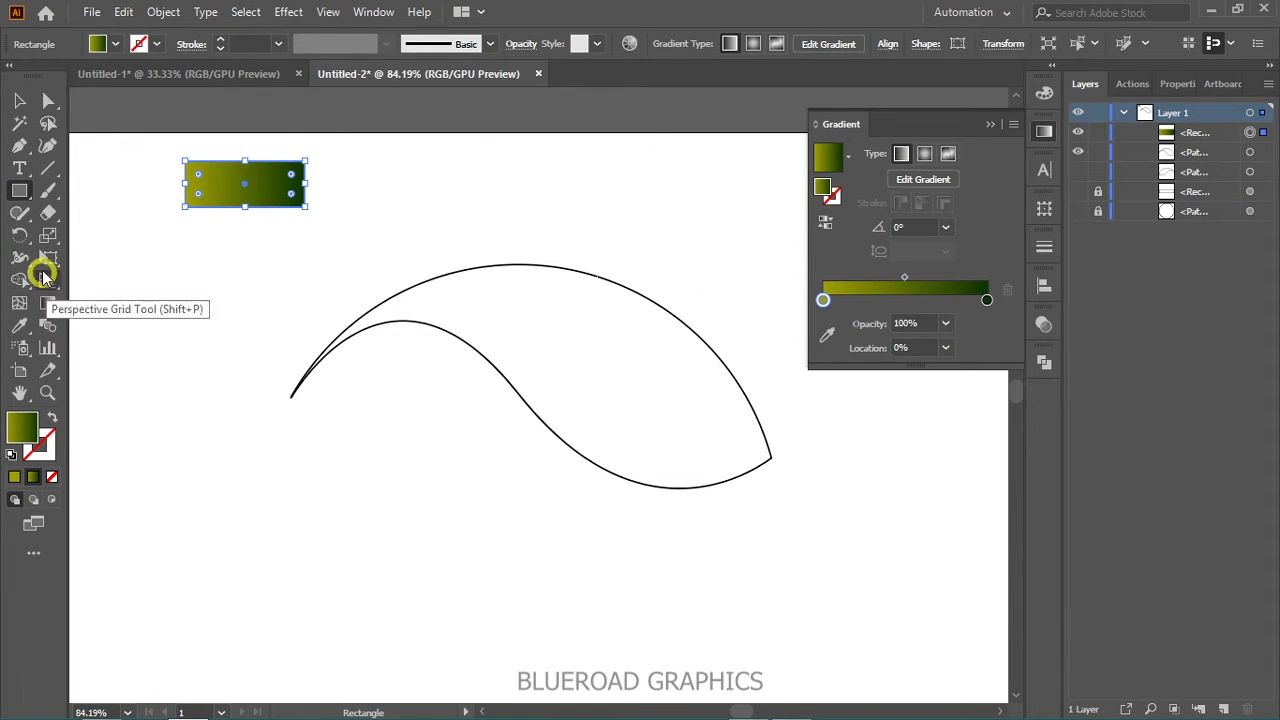
- Fill the mirrored wave shape with the rectangle's olive-to-dark-green gradient using the Eyedropper
key("v")
left_click_drag(388, 345, 379, 366)
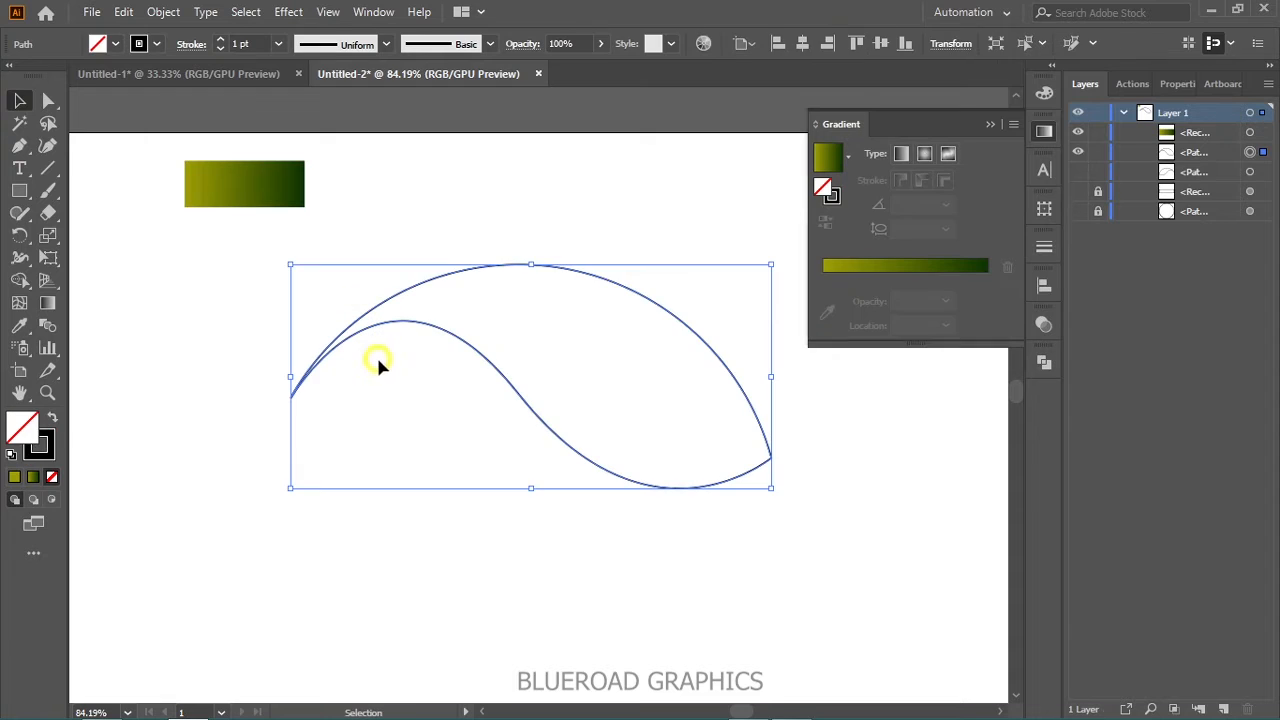
left_click(18, 330)
left_click(200, 187)
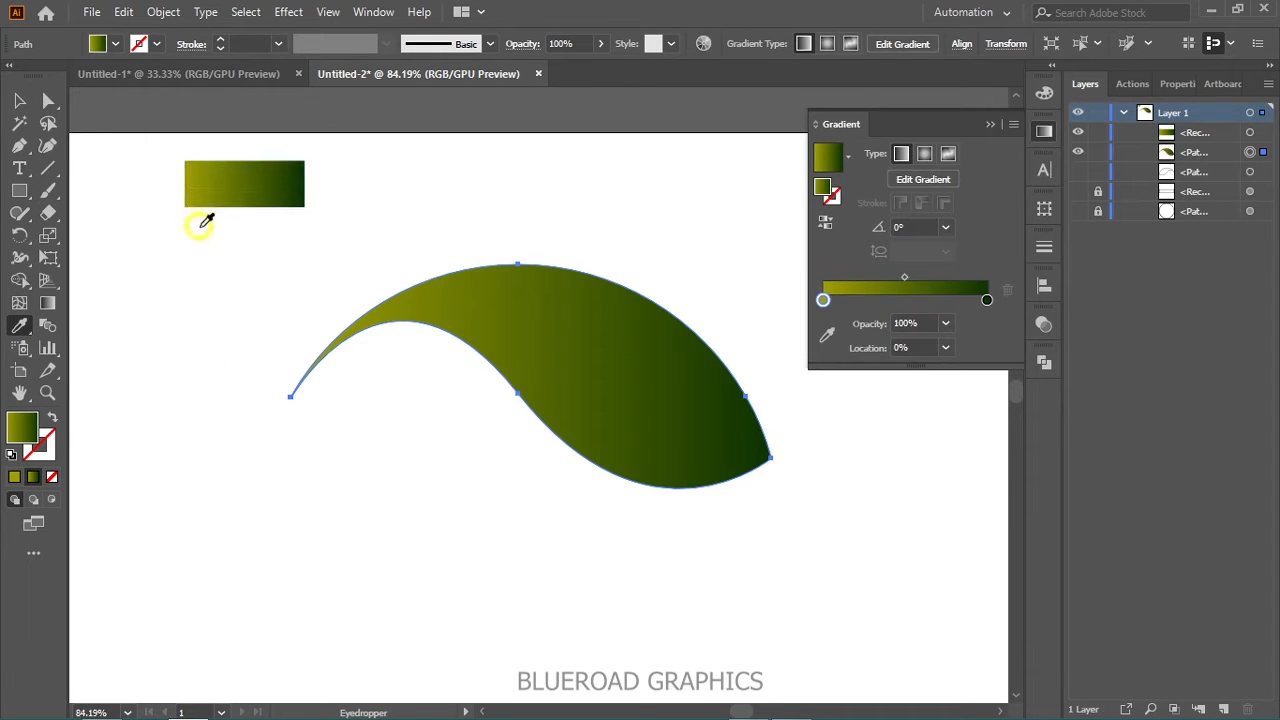
- Angle the wave shape's gradient to about -14° toward its lower right tip and move its midpoint to about 57%
left_click(47, 303)
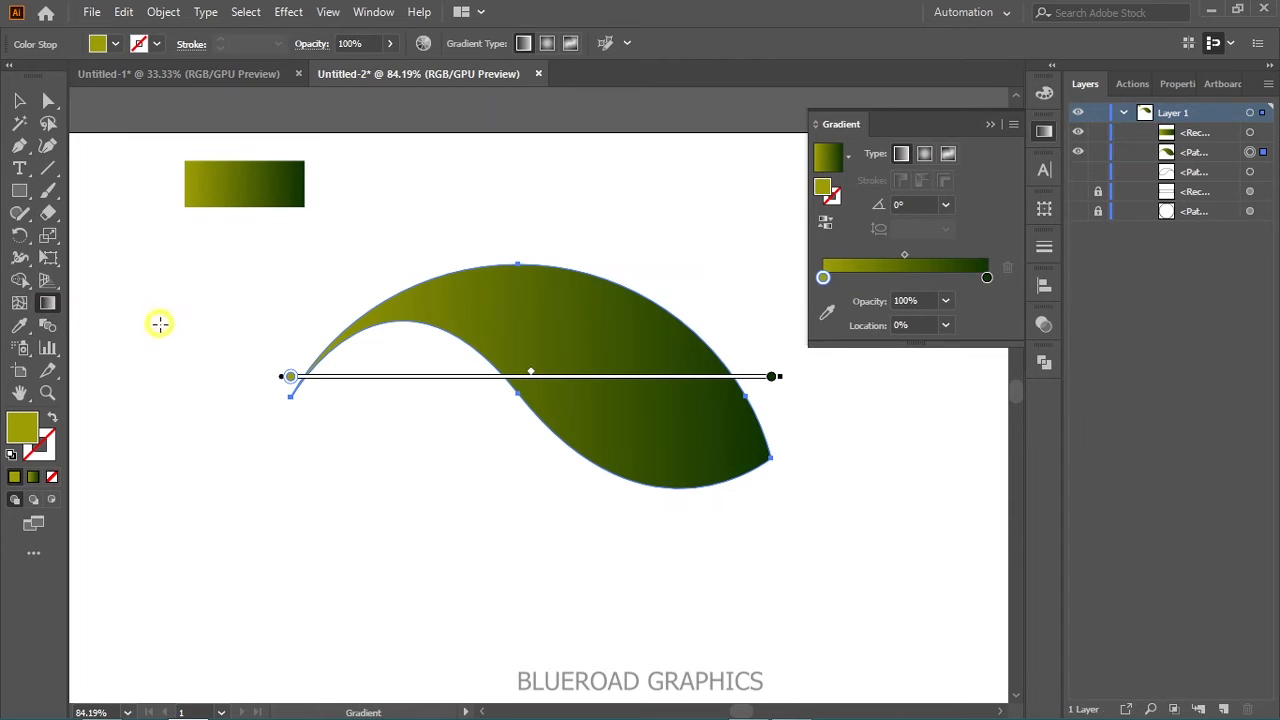
left_click_drag(305, 346, 767, 460)
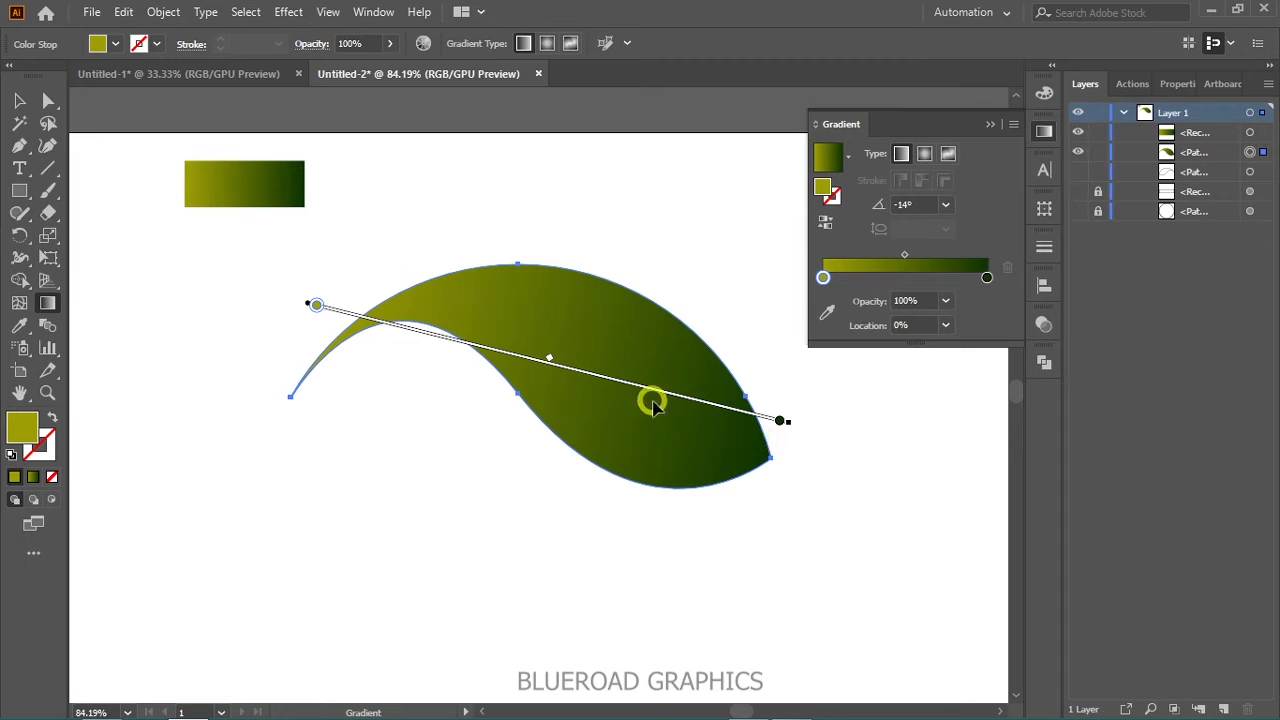
left_click_drag(904, 257, 911, 259)
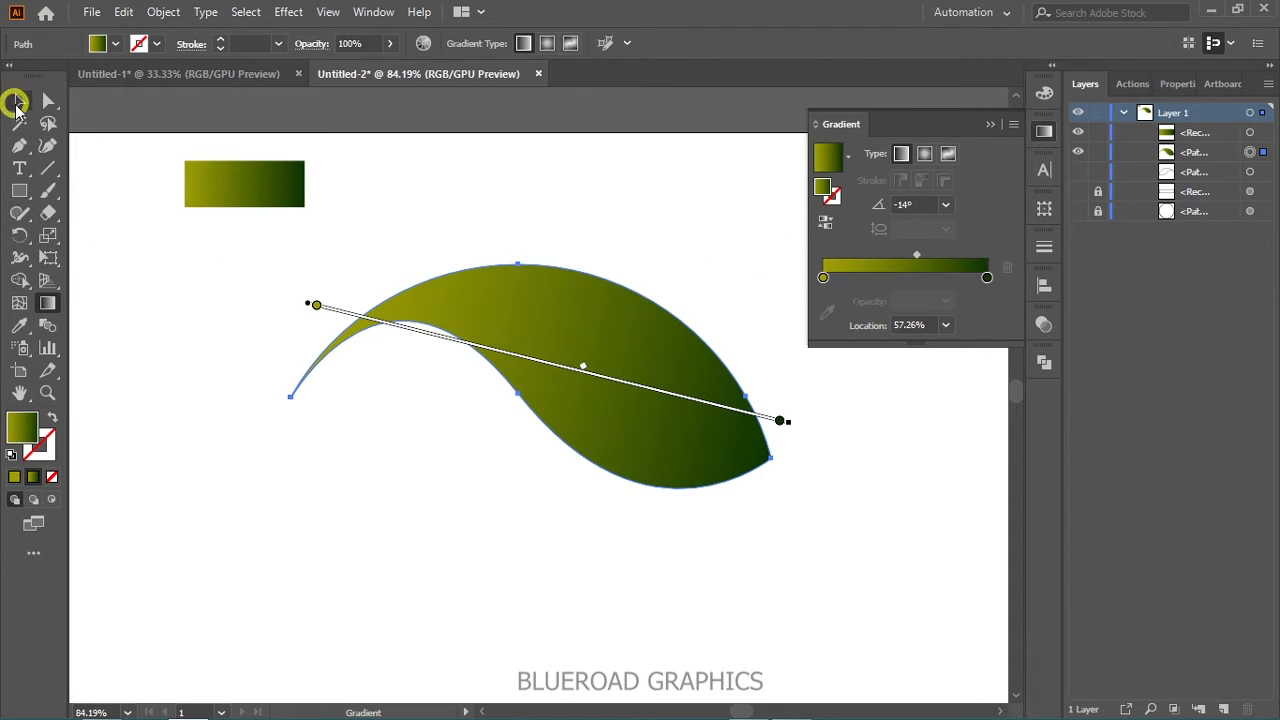
left_click(17, 103)
left_click(250, 405)
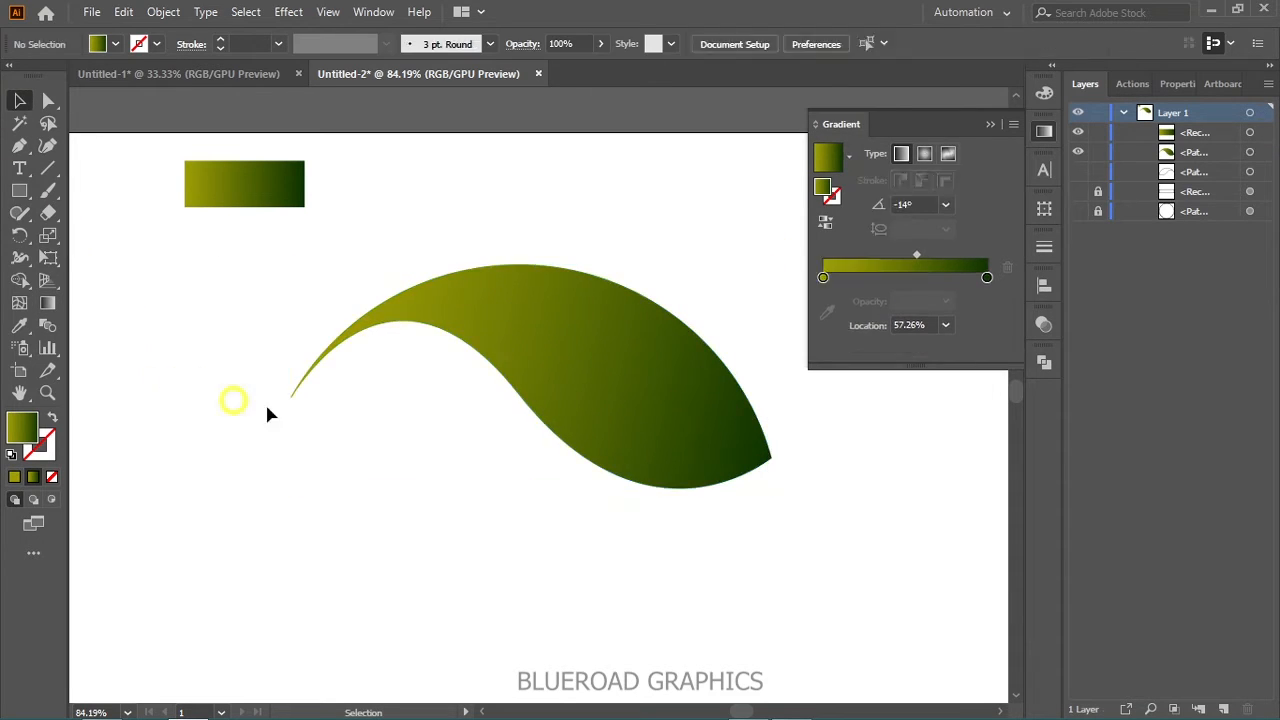
left_click(1045, 130)
- Draw a closed Pen path from the wave's right tip, curving across its body and looping back above its upper edge
key("space")
left_click_drag(789, 263, 703, 274)
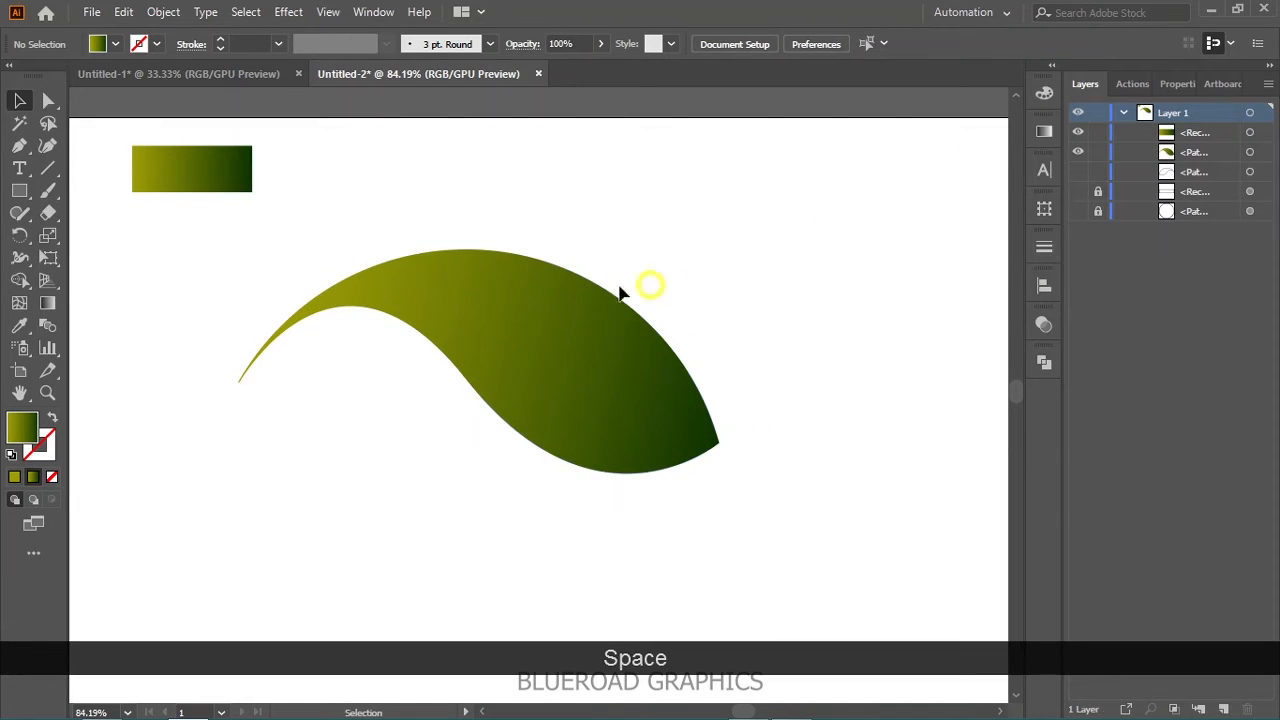
left_click(19, 147)
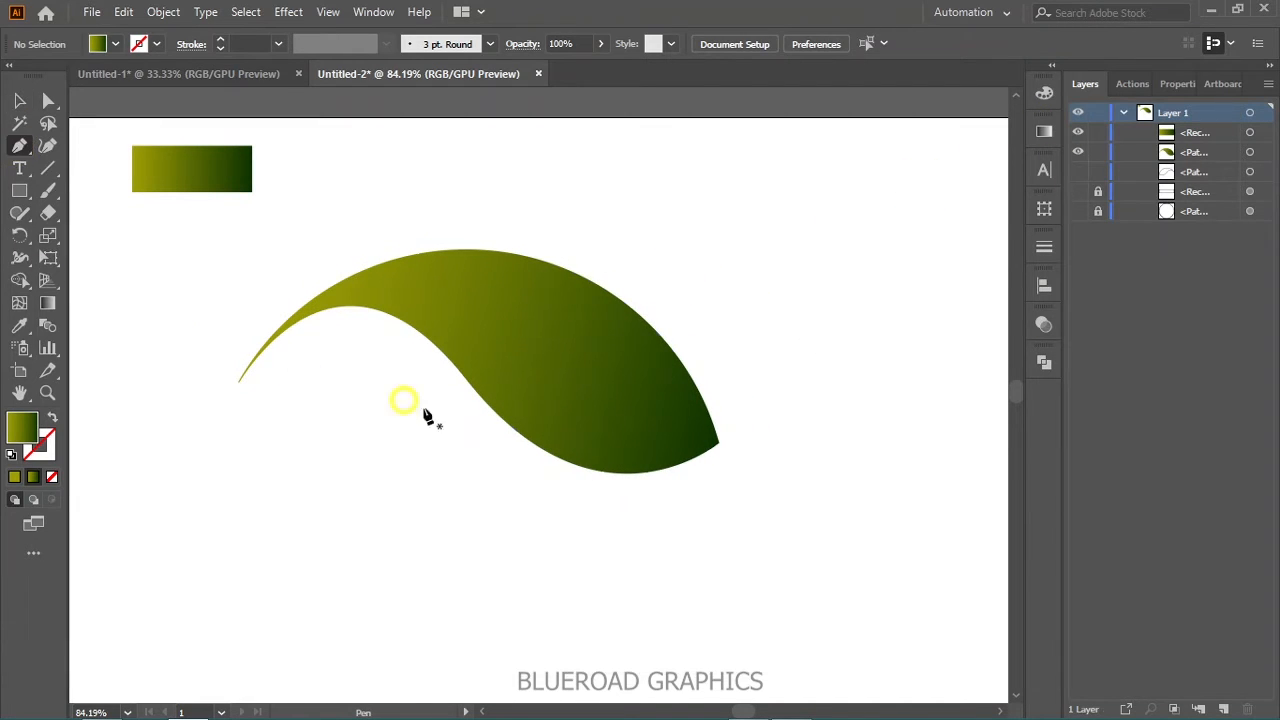
left_click(720, 443)
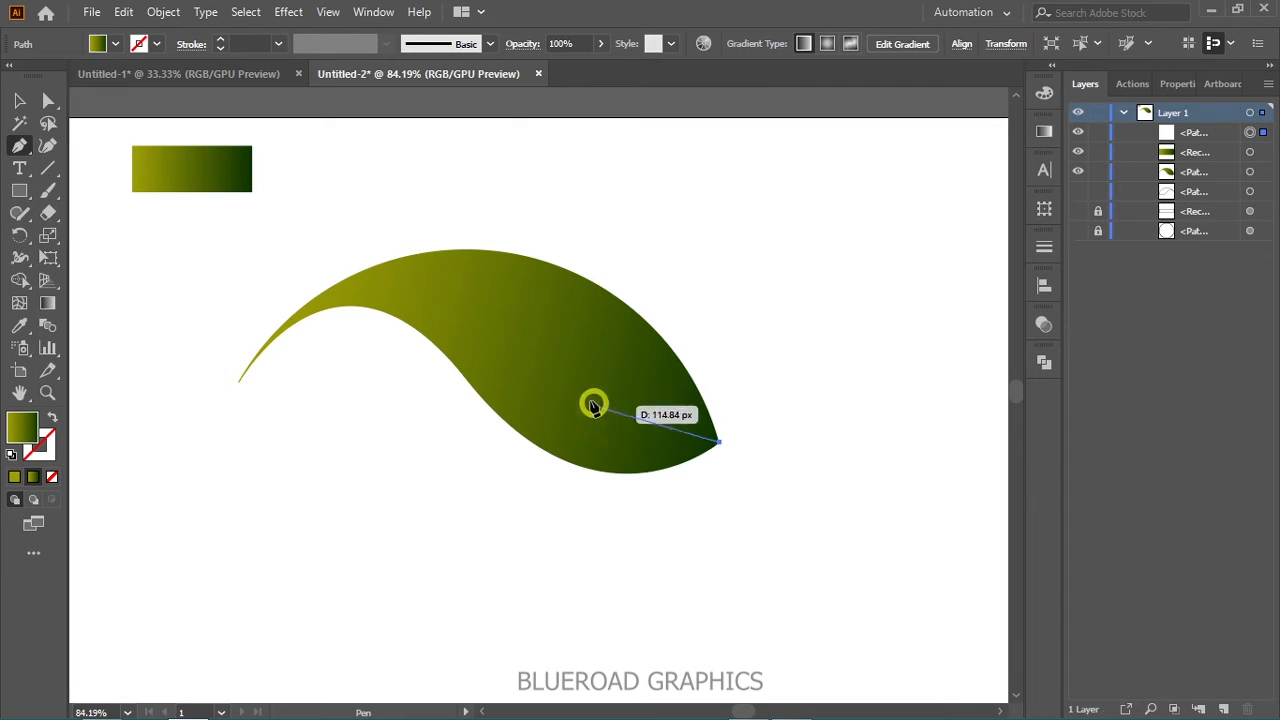
left_click_drag(466, 307, 389, 163)
left_click(577, 226)
left_click(720, 443)
left_click_drag(722, 444, 686, 514)
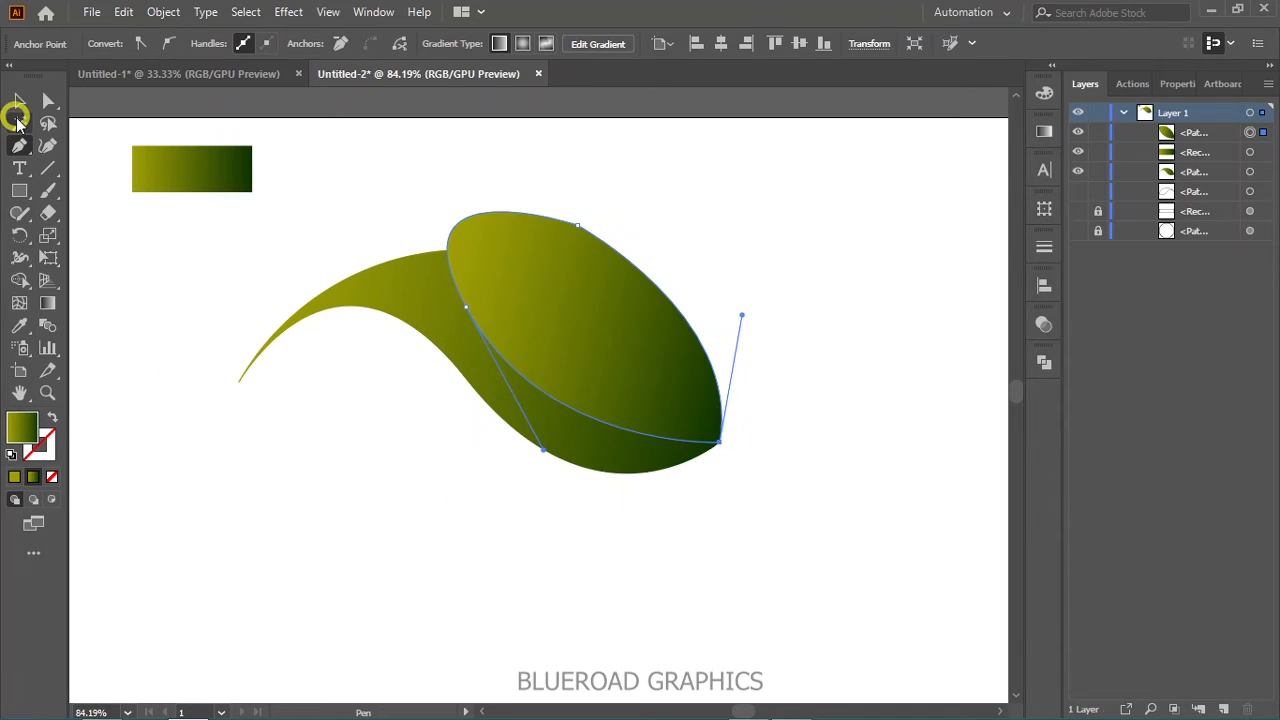
- Set the end stop of the new overlay shape's gradient to a dark green
left_click(20, 102)
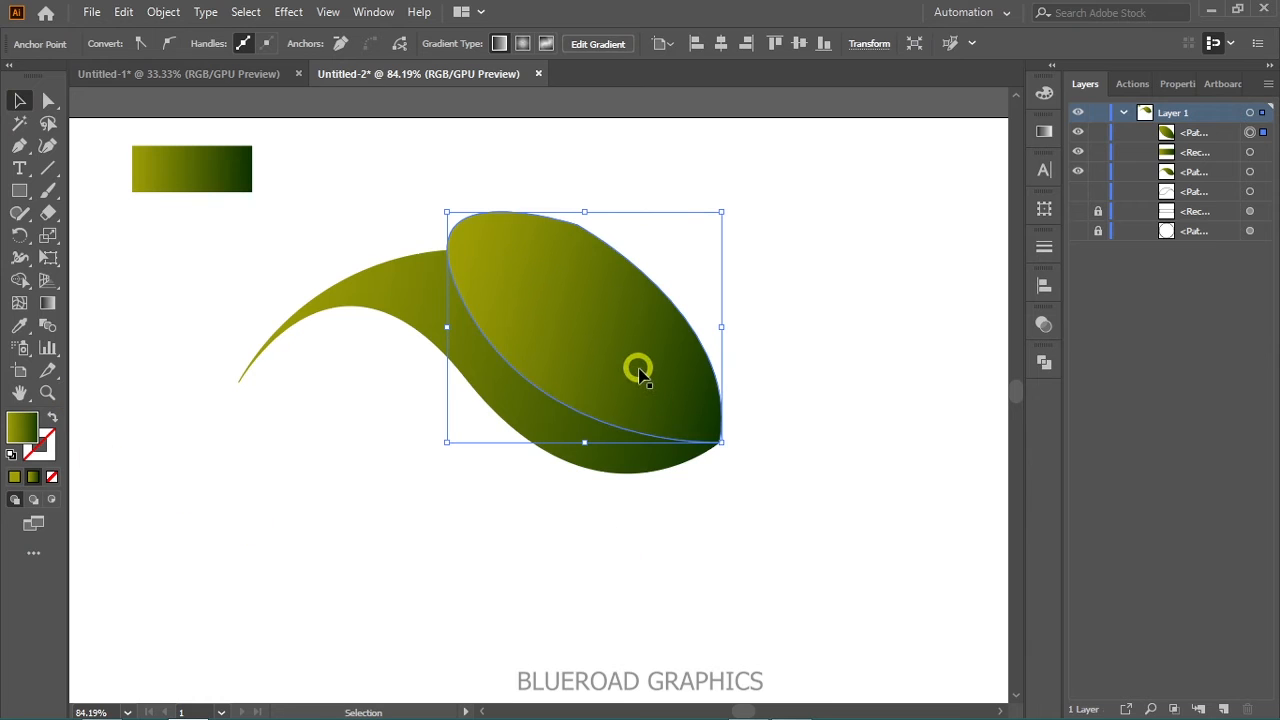
left_click(1045, 133)
left_click(986, 294)
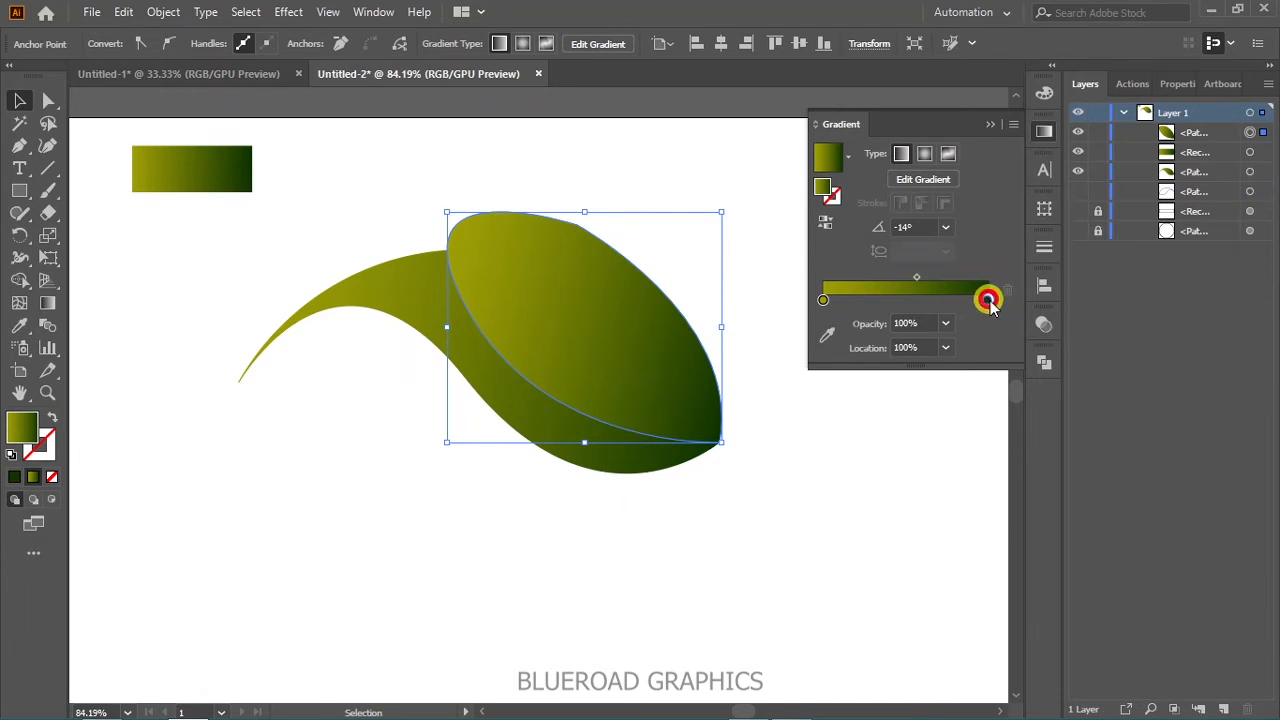
double_click(21, 428)
left_click(979, 397)
left_click_drag(949, 411, 952, 424)
left_click(1126, 246)
- Set the overlay's starting gradient stop to dark olive at about 40% brightness and move the gradient midpoint to about 70%
left_click(823, 300)
double_click(21, 428)
left_click(981, 429)
left_click_drag(928, 366, 943, 371)
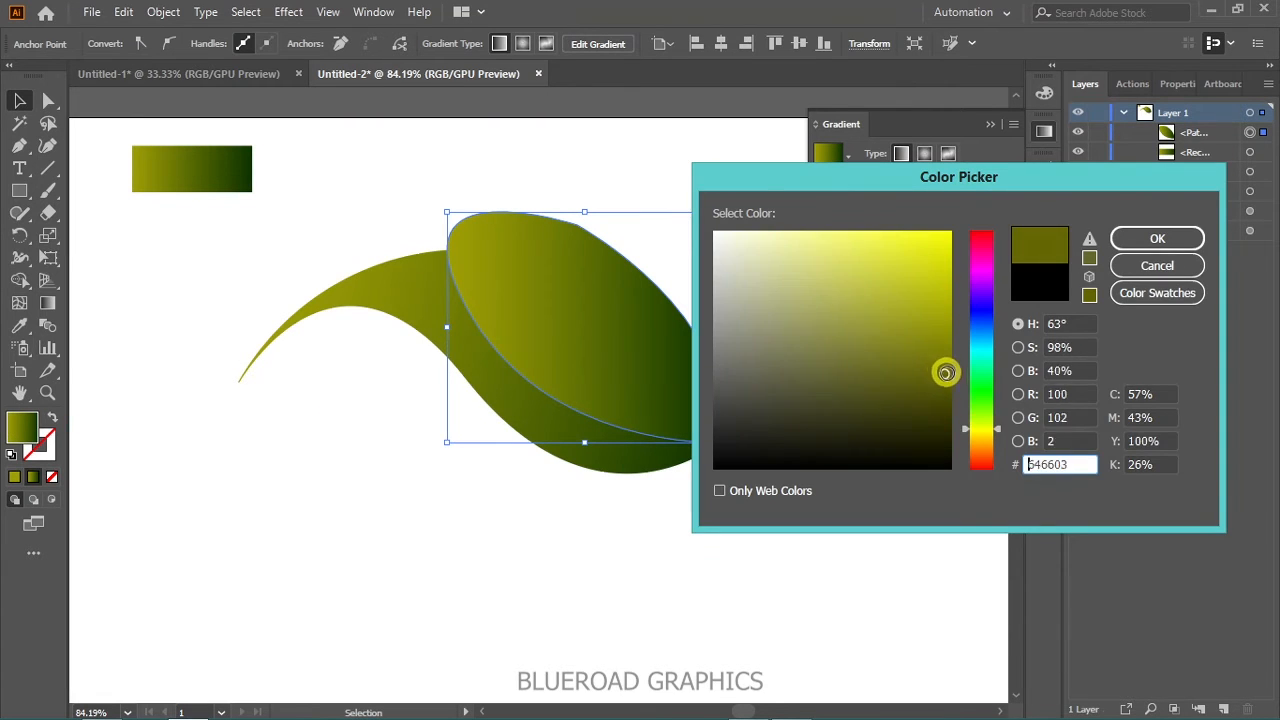
left_click(1150, 242)
left_click_drag(905, 277, 933, 277)
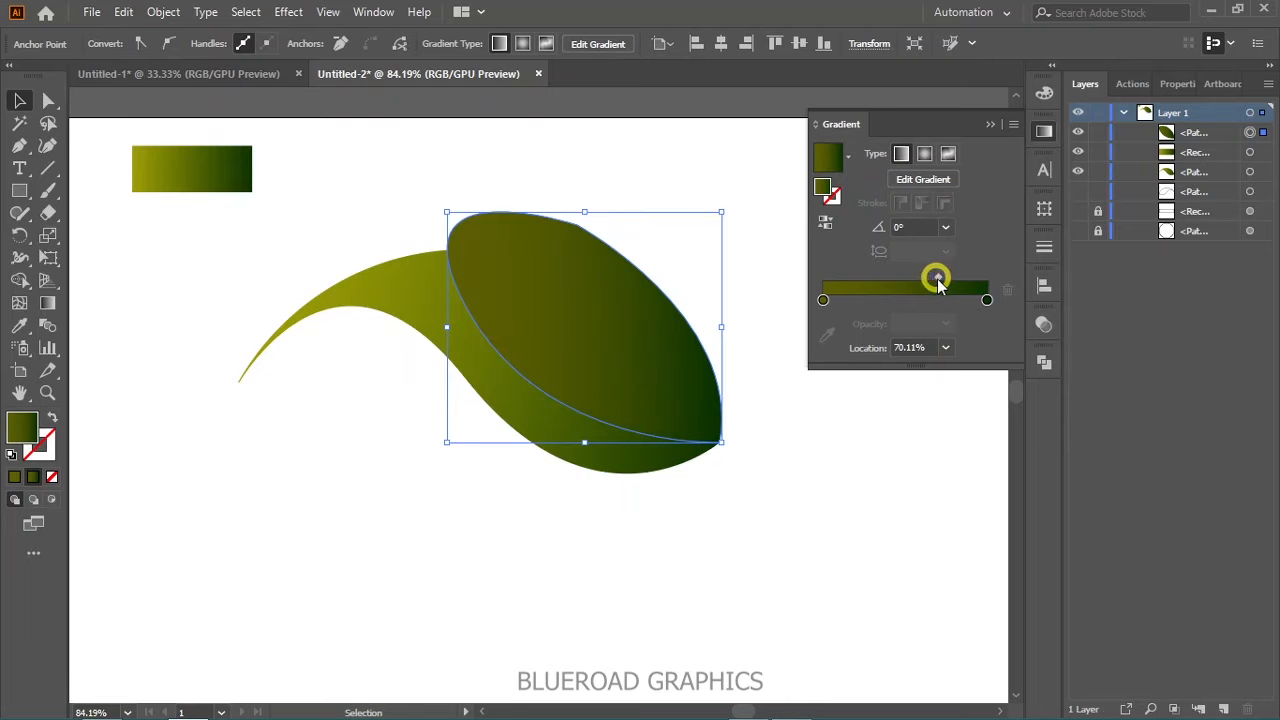
left_click(1042, 128)
- Select the wave and the overlay and erase the overlay area outside the wave with the Shape Builder tool
left_click_drag(305, 192, 588, 465)
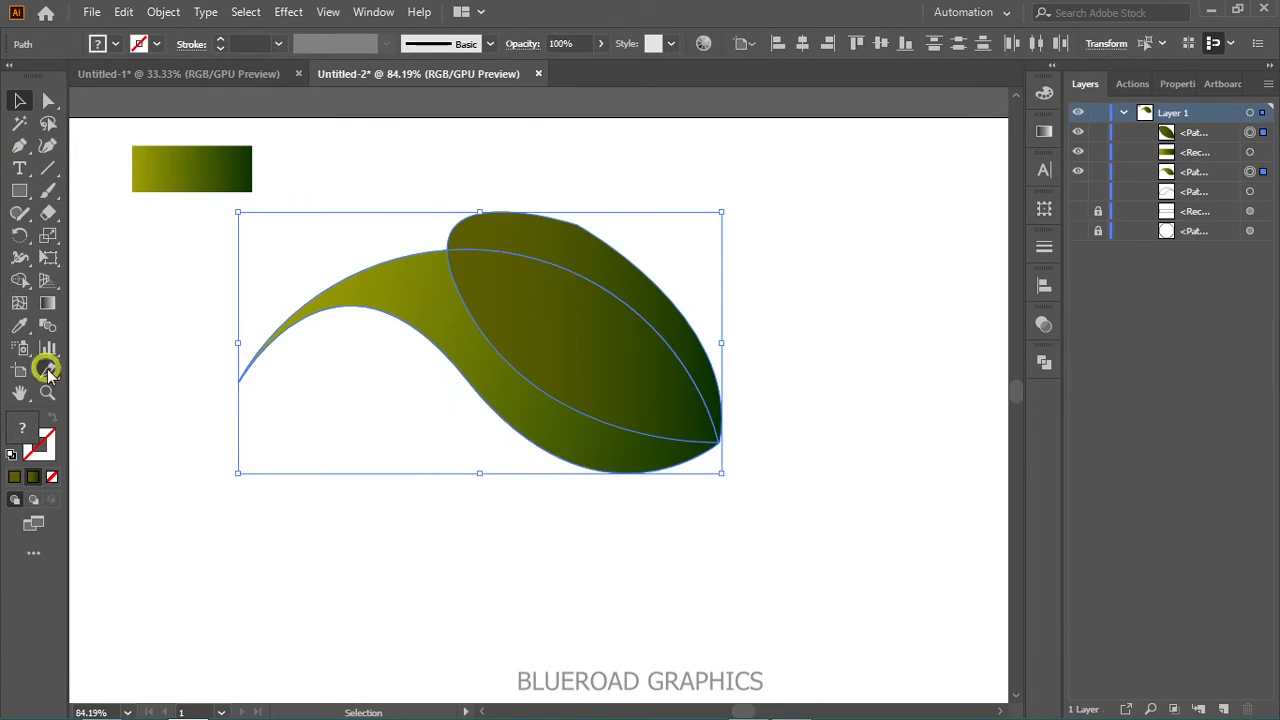
left_click(16, 280)
left_click_drag(354, 200, 534, 235)
- Show the hidden original wave outline again and bring it to the front
left_click(1078, 191)
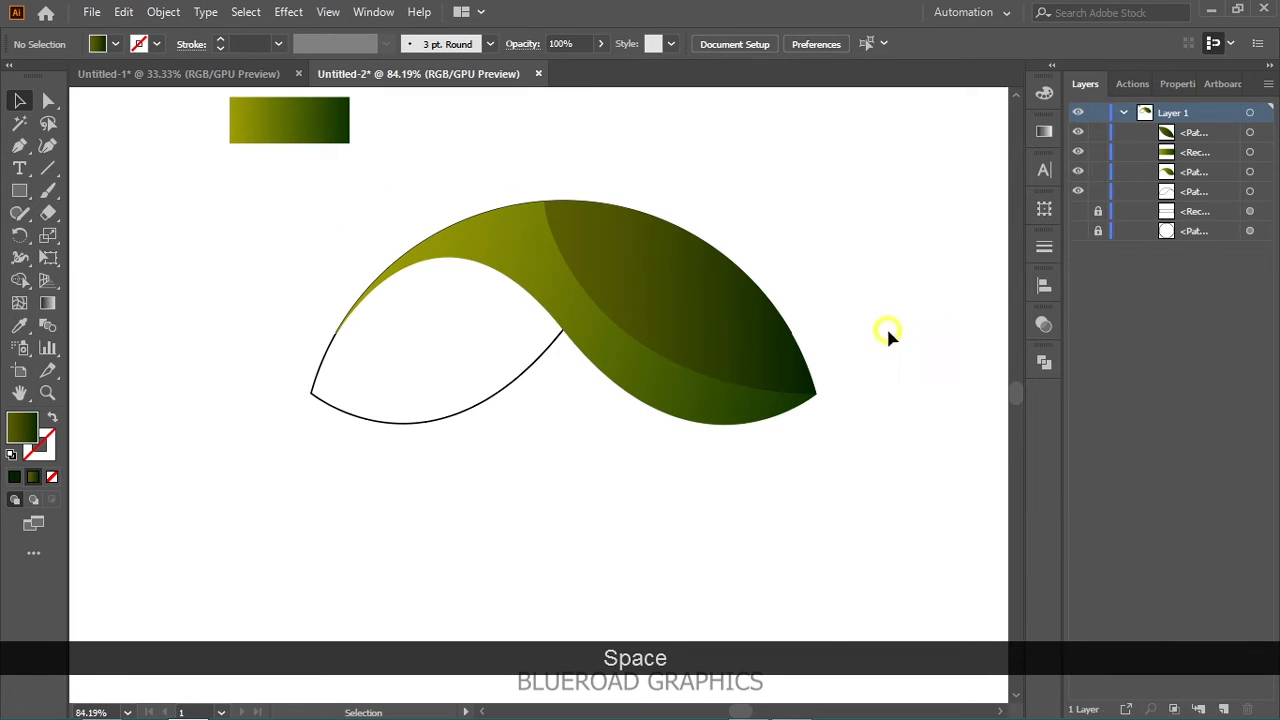
left_click_drag(522, 404, 508, 401)
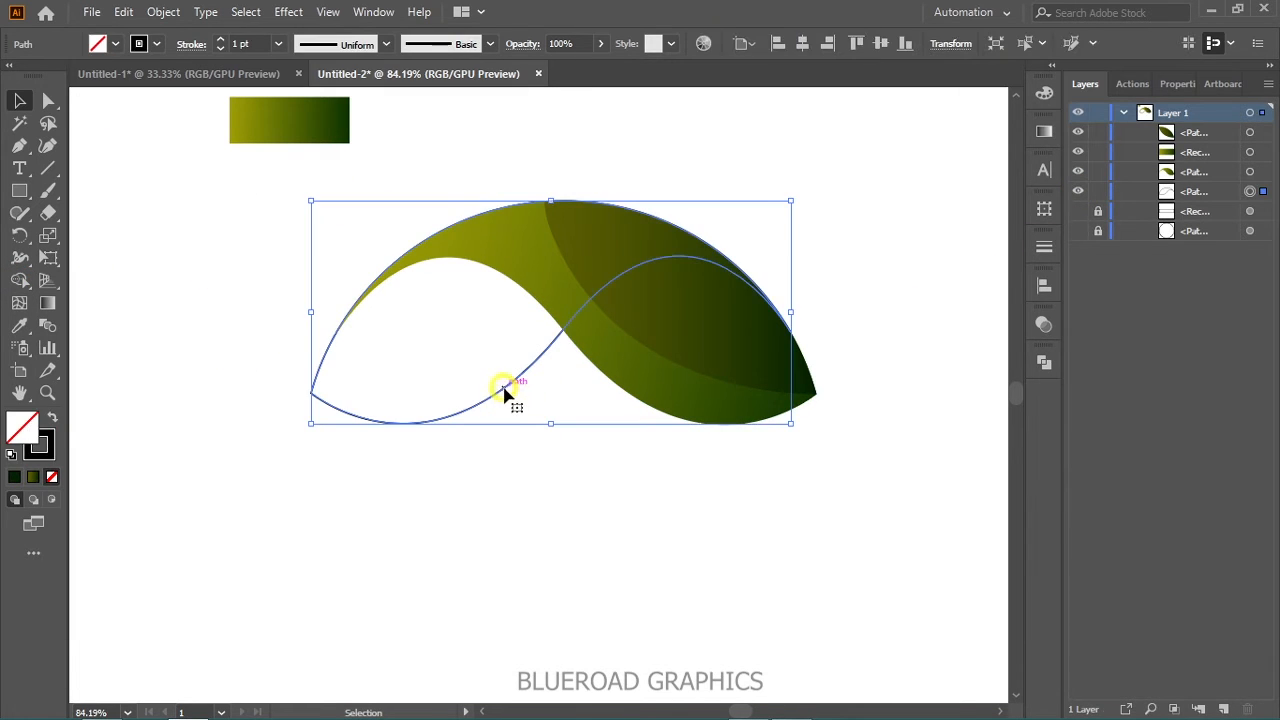
right_click(504, 389)
mouse_move(632, 636)
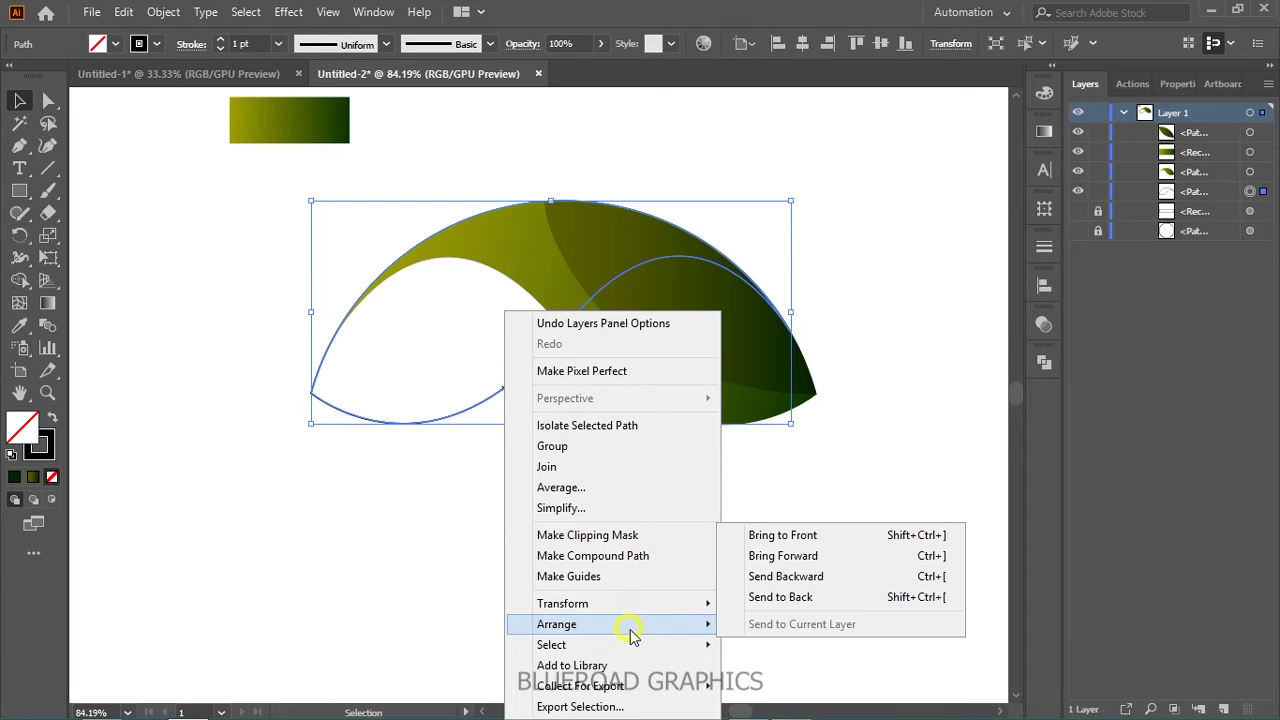
left_click(765, 538)
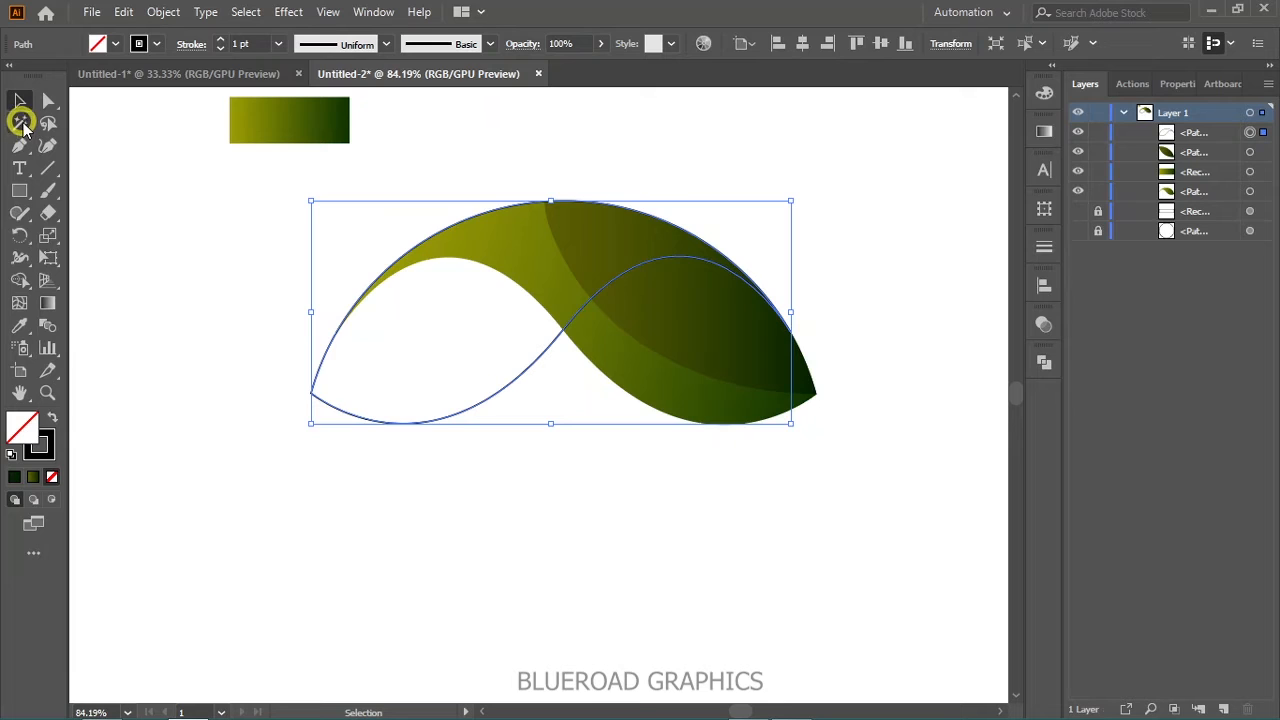
- Fill the original wave with the rectangle's gradient and angle it to about 16°, rising from the lower left end
left_click(19, 325)
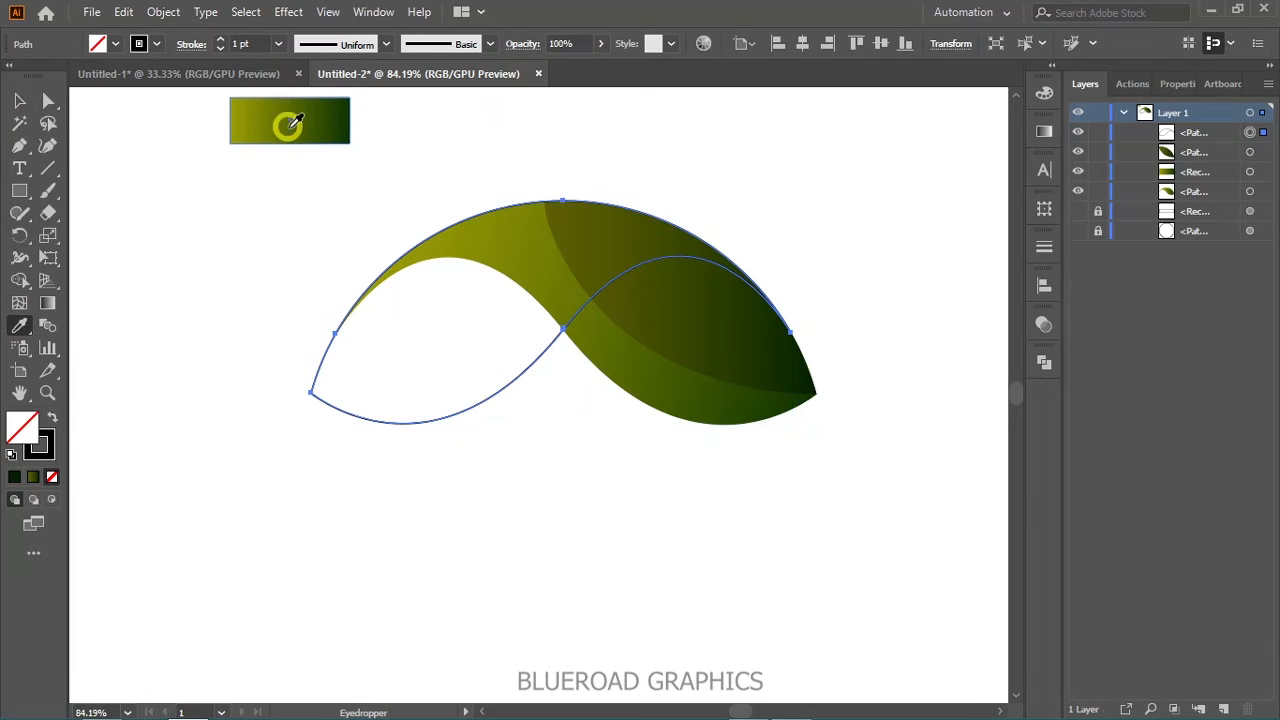
left_click(289, 126)
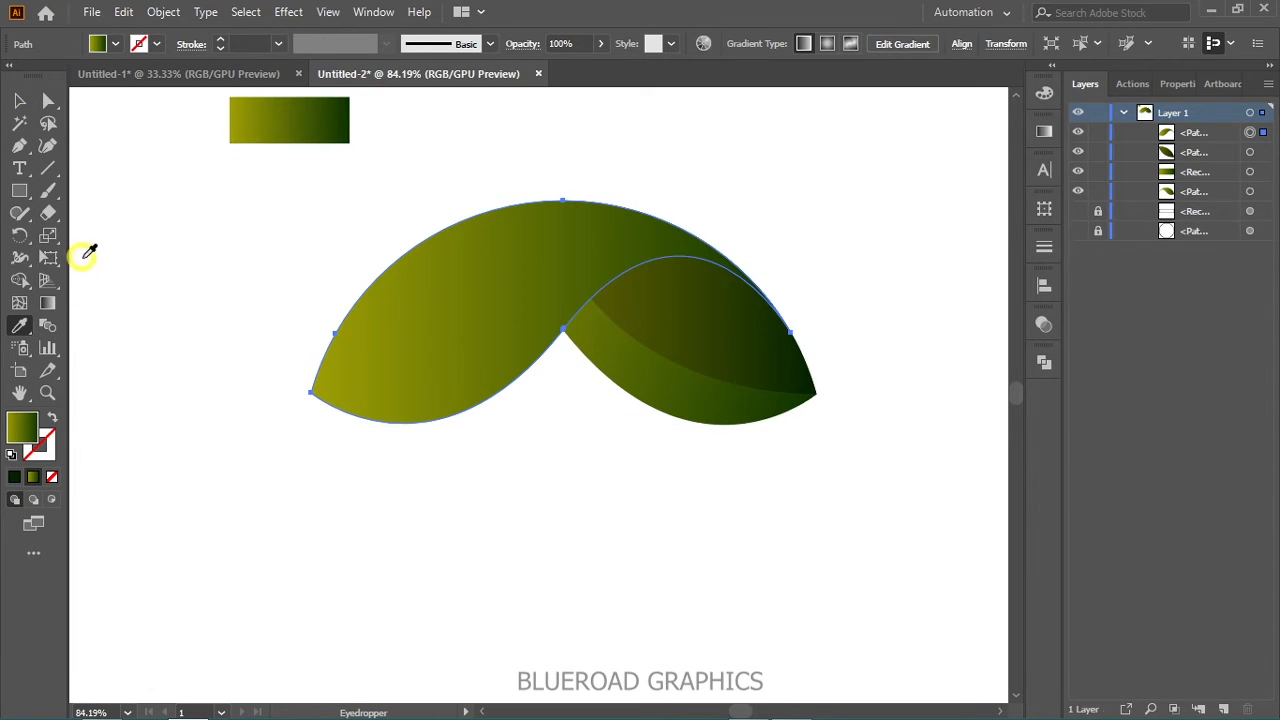
left_click(53, 305)
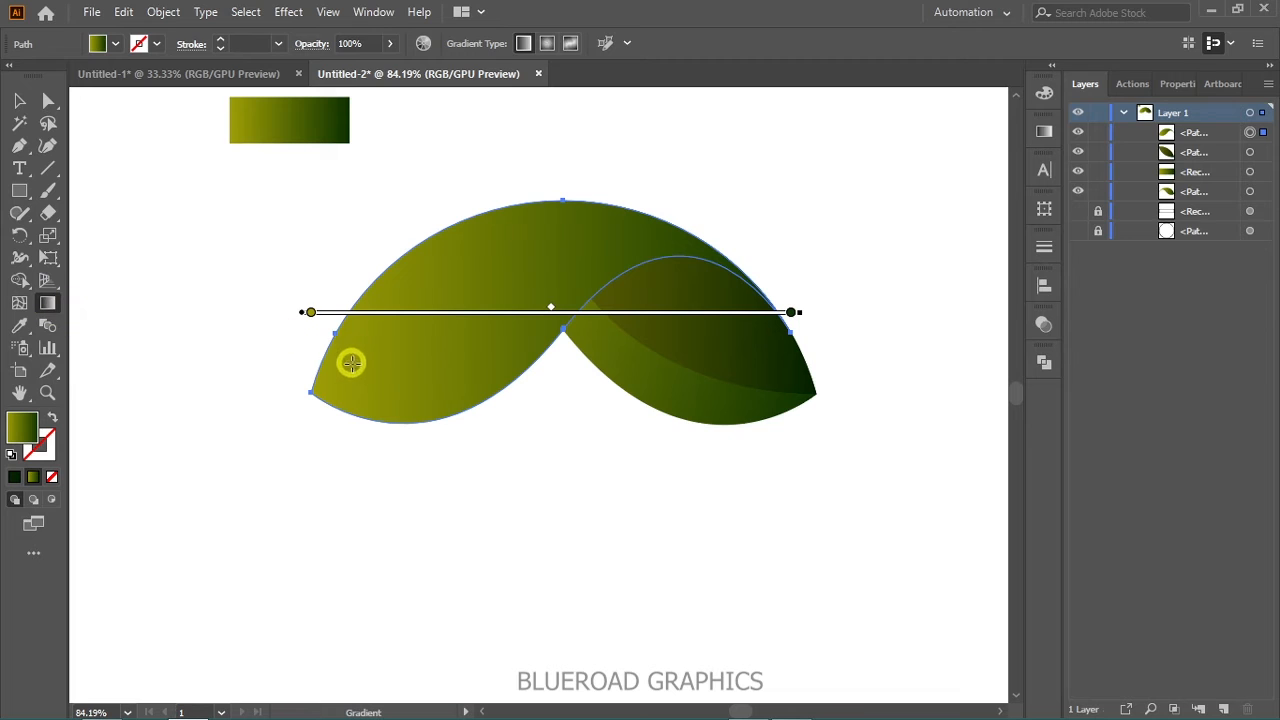
left_click_drag(312, 387, 720, 275)
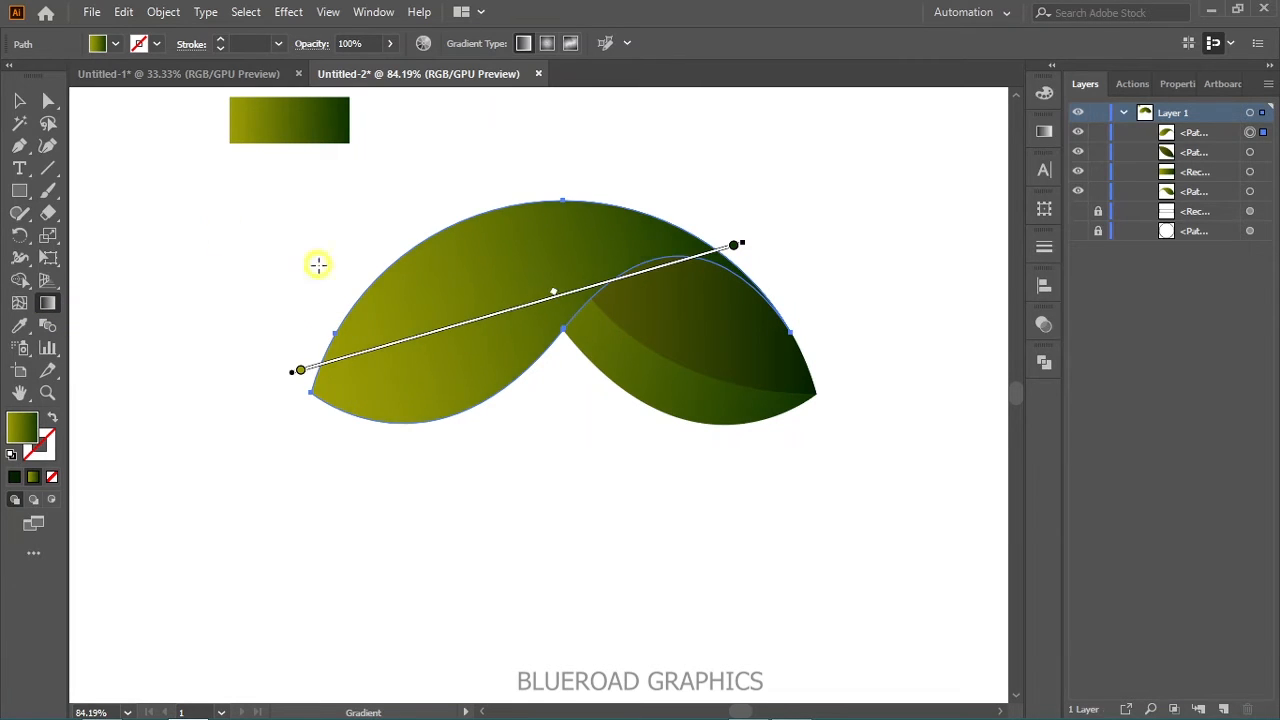
left_click(20, 101)
left_click(223, 200)
- Duplicate the front wave slightly lower and to the right, and hide the wave it was copied from
key("space")
left_click_drag(500, 440, 412, 372)
key("alt")
left_click_drag(393, 252, 412, 281)
left_click_drag(448, 242, 445, 241)
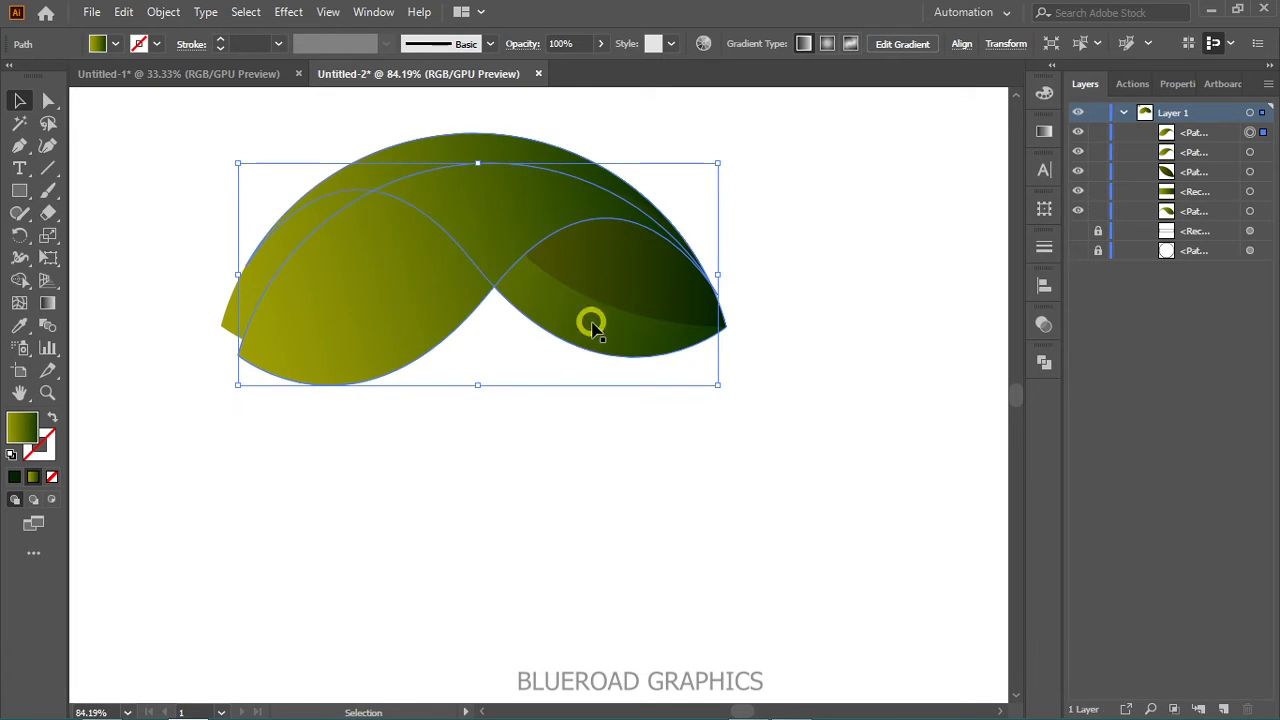
left_click(297, 229)
left_click(1079, 155)
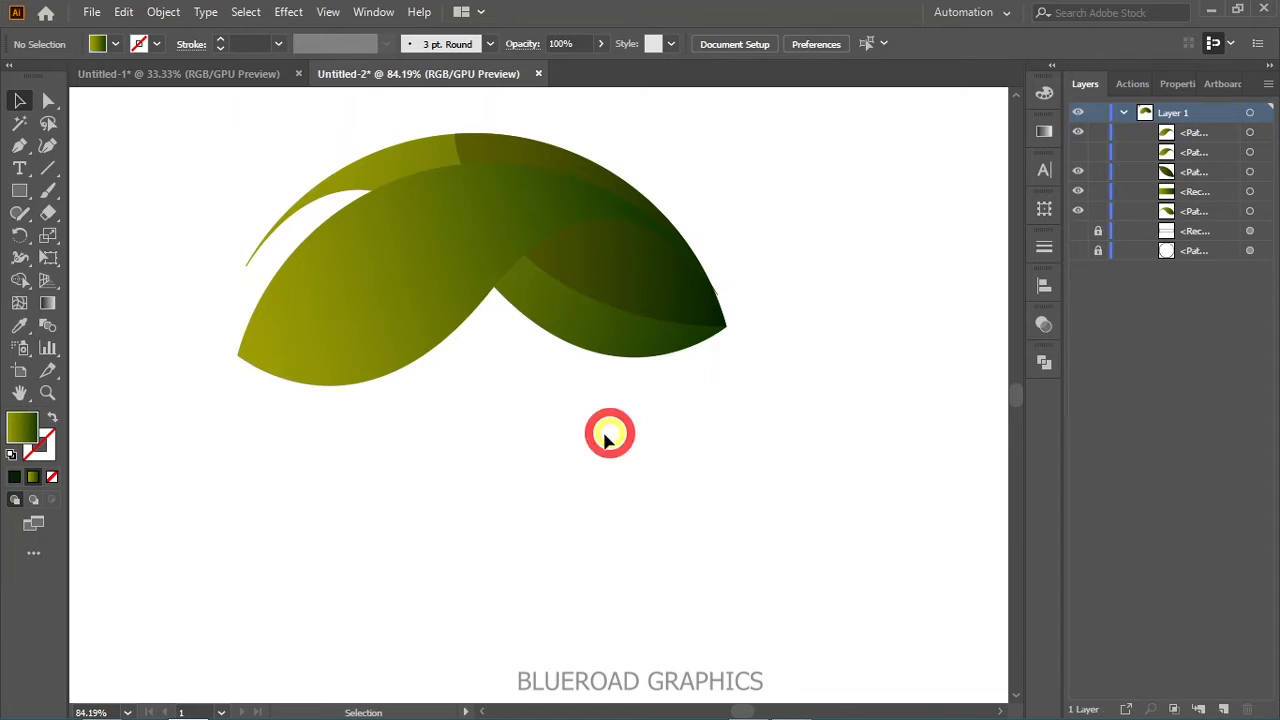
- Select the visible wave pieces and erase the duplicate's area outside the mirrored wave with the Shape Builder tool
left_click_drag(264, 171, 822, 455)
key("shift+m")
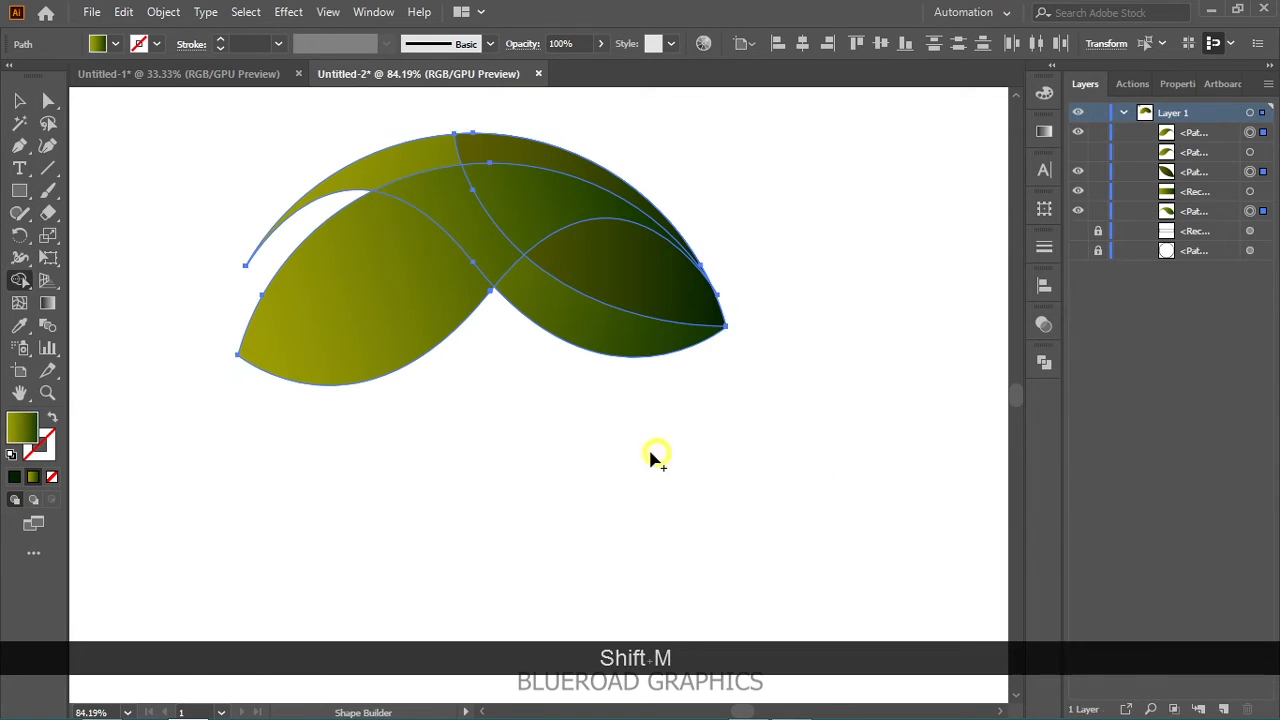
mouse_move(486, 440)
left_mouse_down()
mouse_move(400, 346)
mouse_move(472, 357)
left_mouse_up()
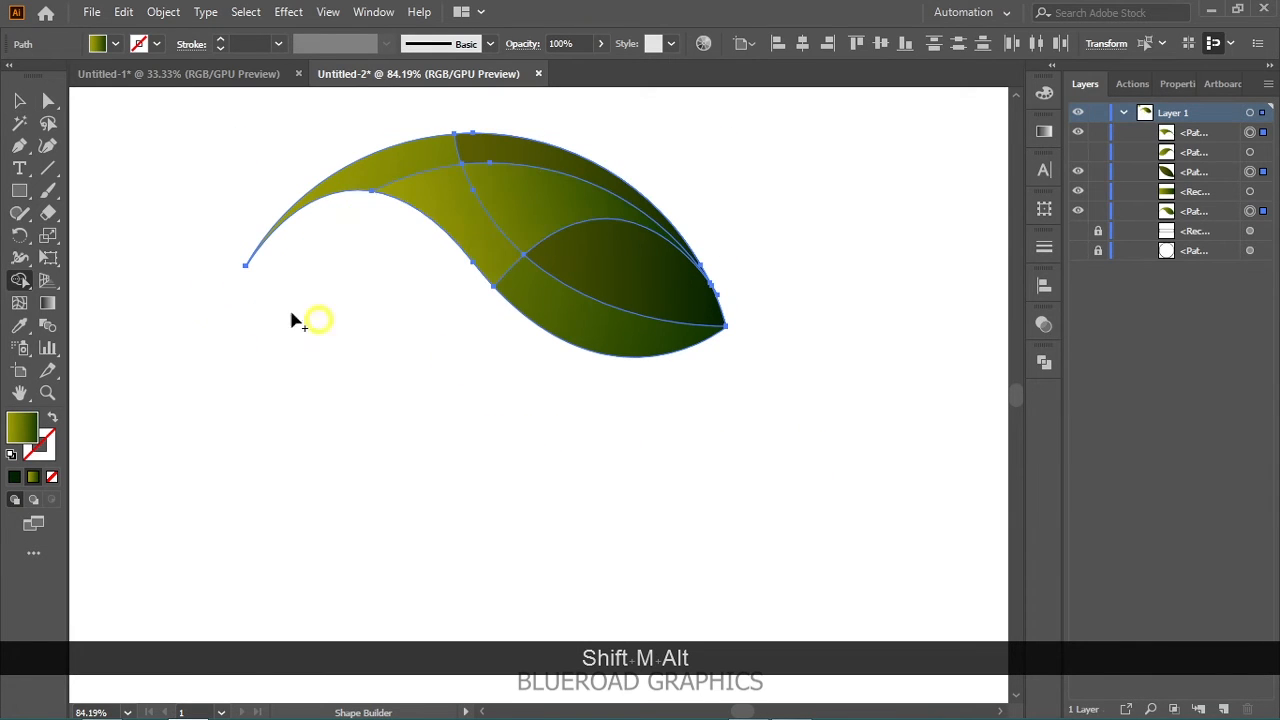
left_click(18, 100)
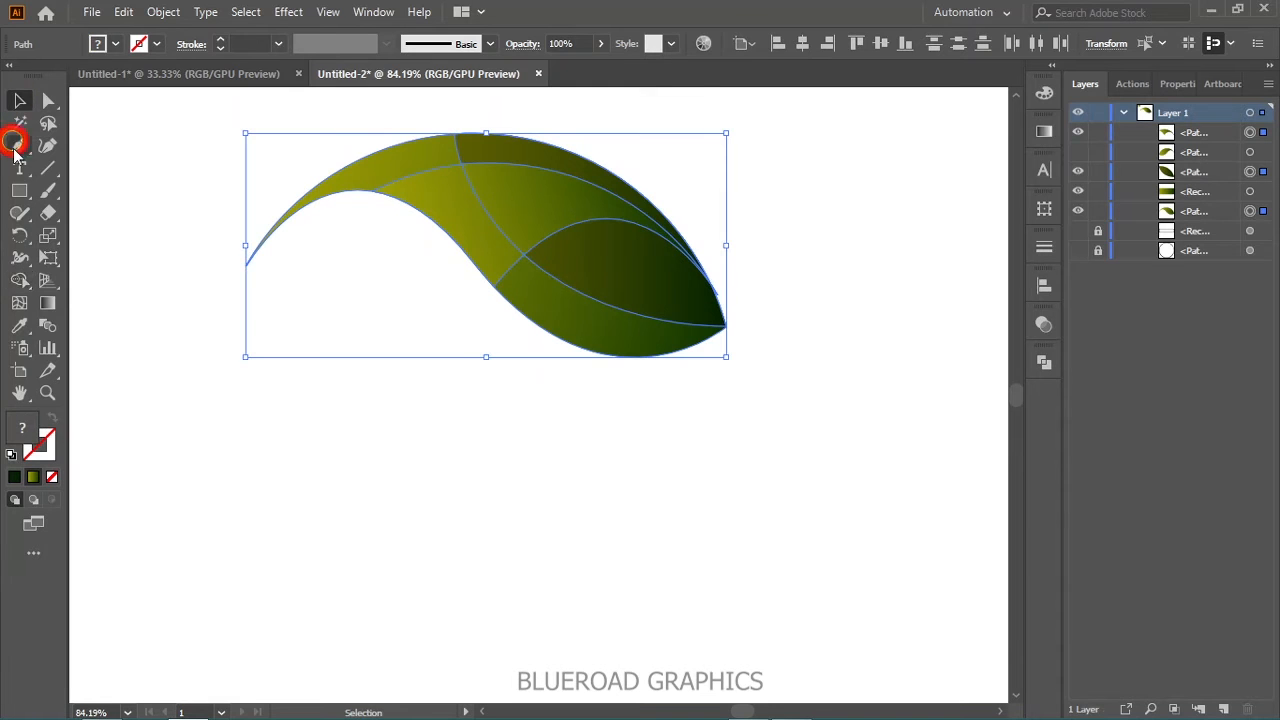
left_click(345, 300)
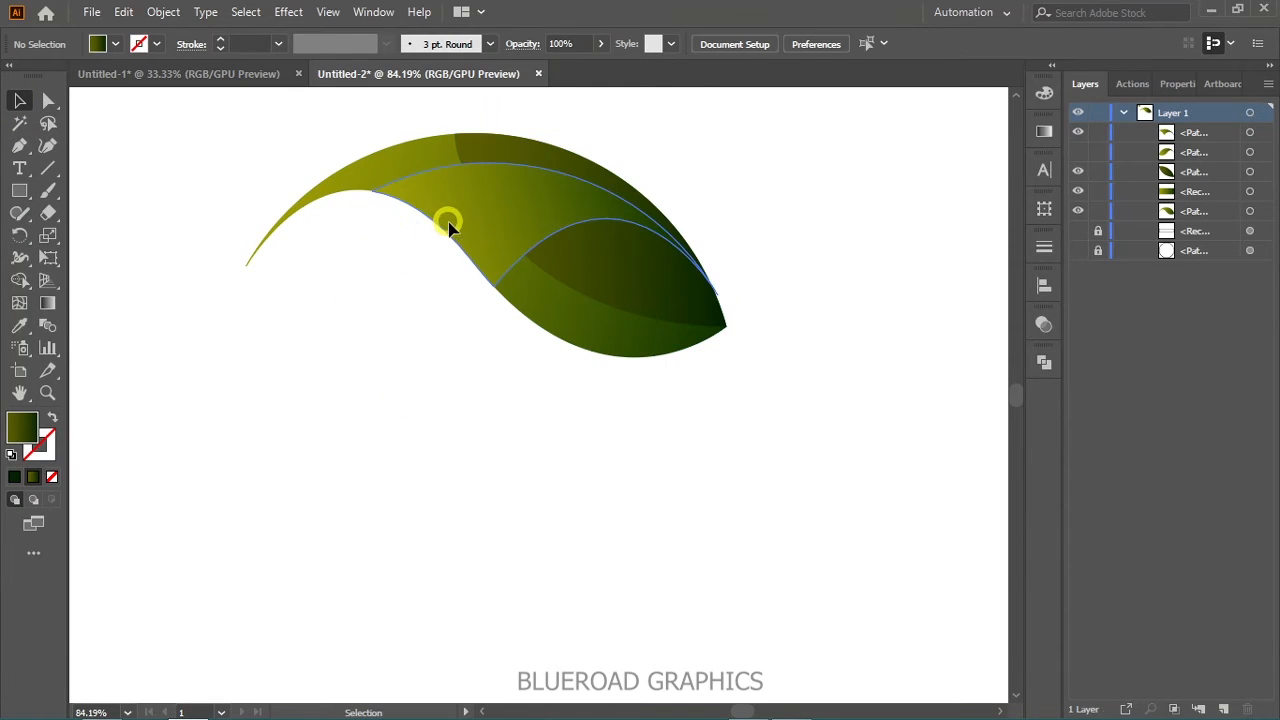
- Set the light end of the front duplicate piece's gradient to dark olive, about #373800, with the gradient midpoint near the centre
left_click(444, 228)
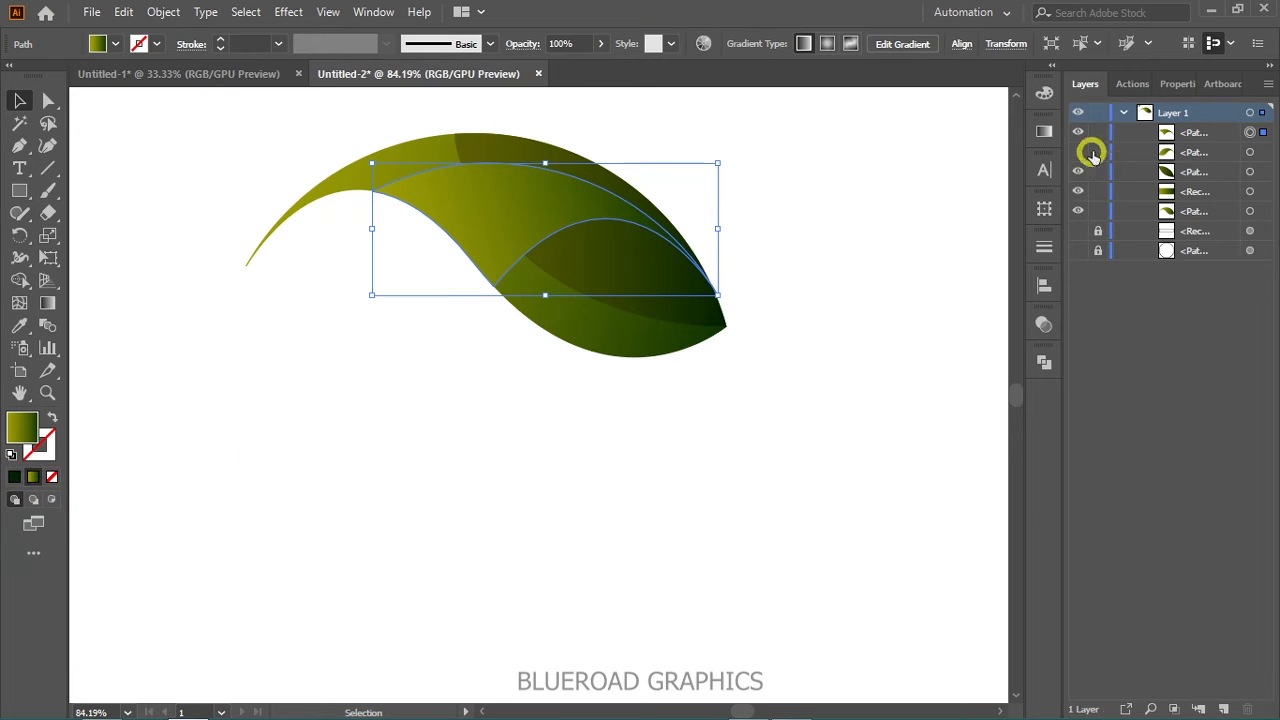
left_click(1044, 131)
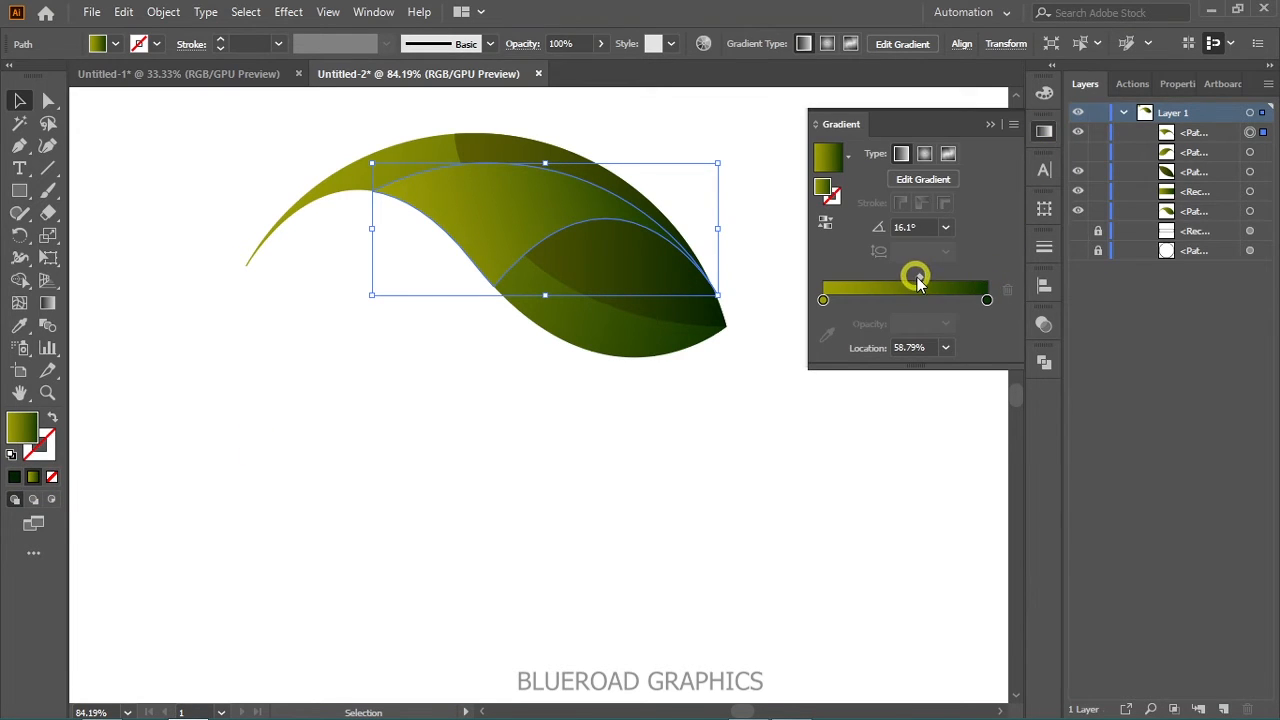
left_click_drag(907, 281, 906, 281)
left_click(823, 301)
double_click(30, 436)
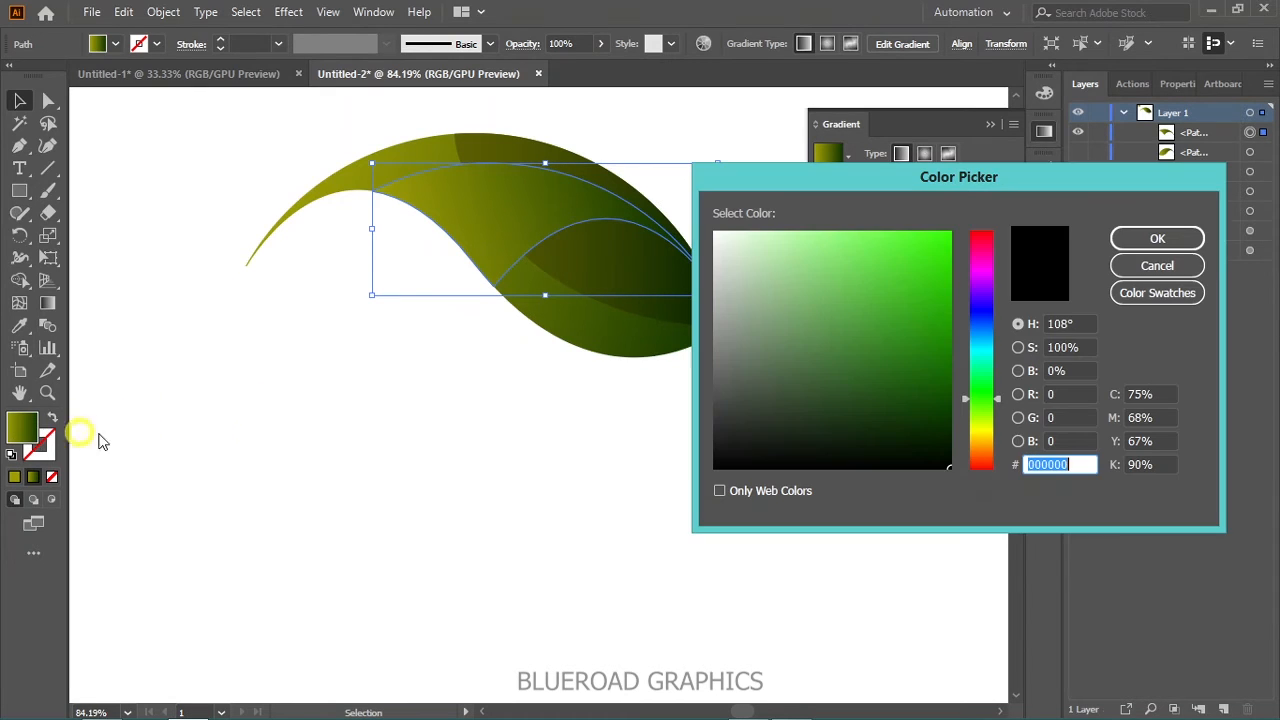
mouse_move(980, 400)
left_mouse_down()
mouse_move(987, 430)
mouse_move(929, 412)
mouse_move(954, 414)
left_mouse_up()
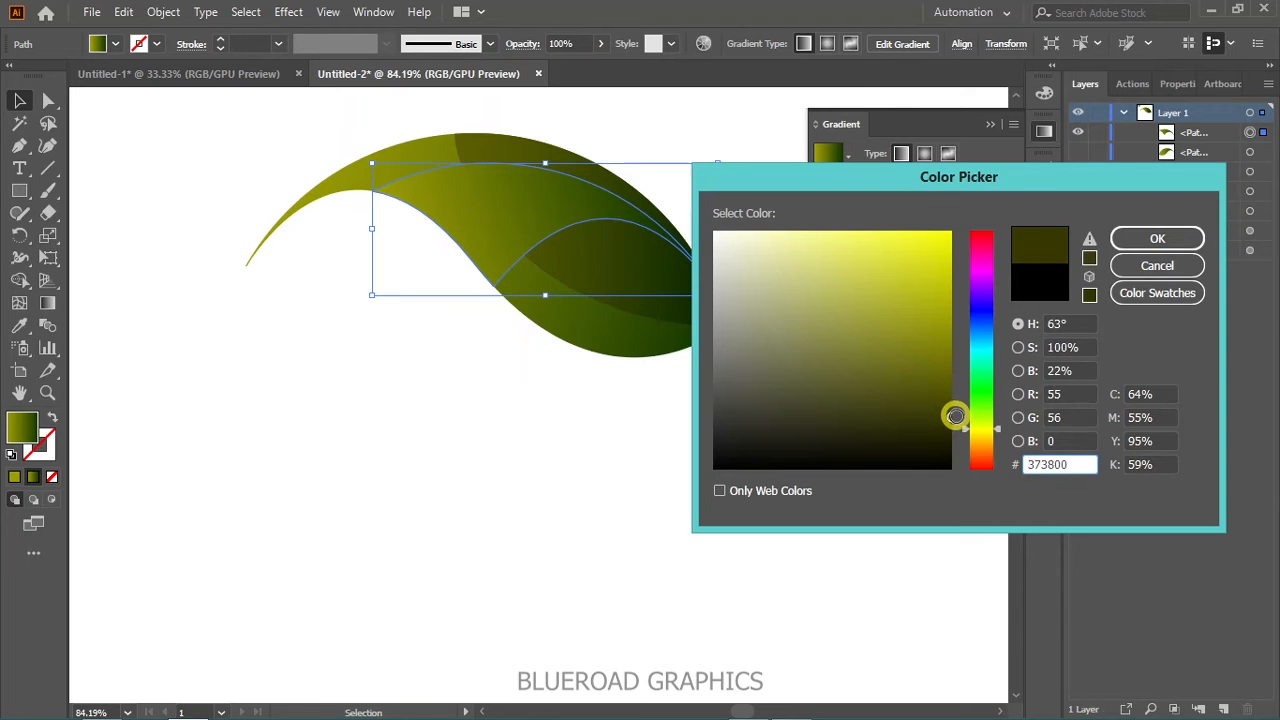
left_click(1158, 239)
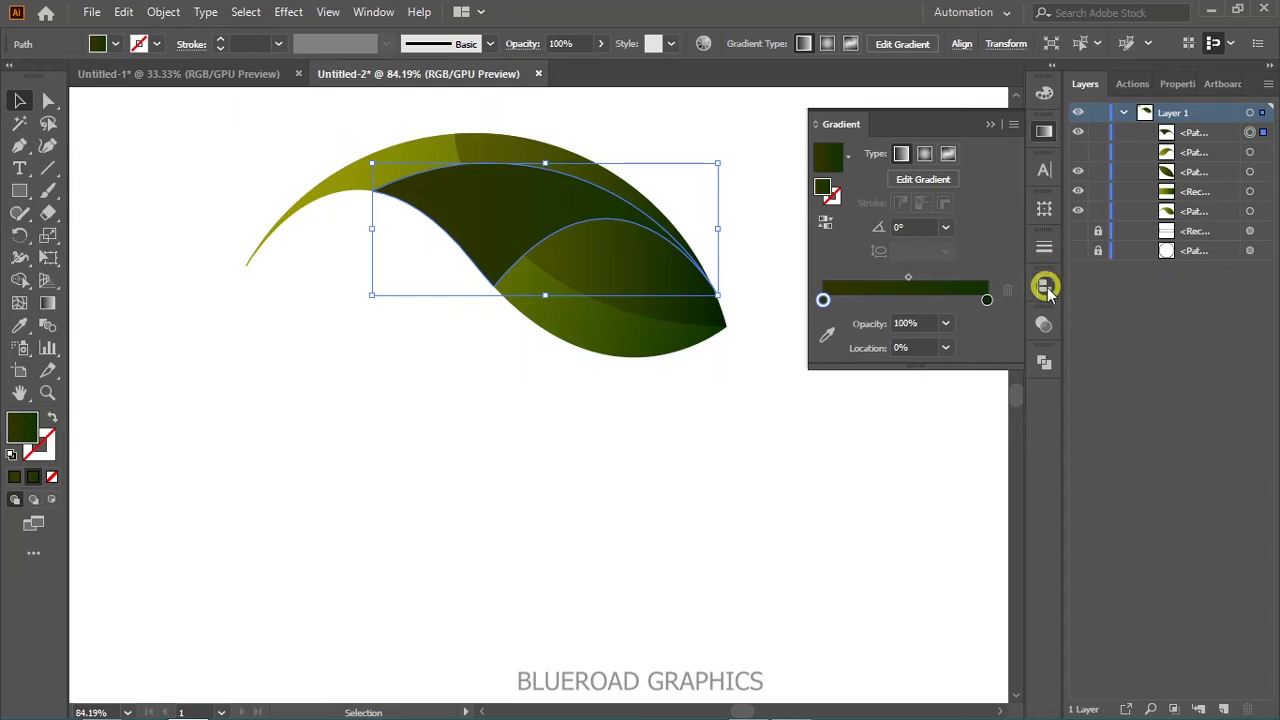
- Lower the dark overlapping piece's opacity to 35% to make it a translucent shadow
left_click(1047, 310)
left_click(962, 343)
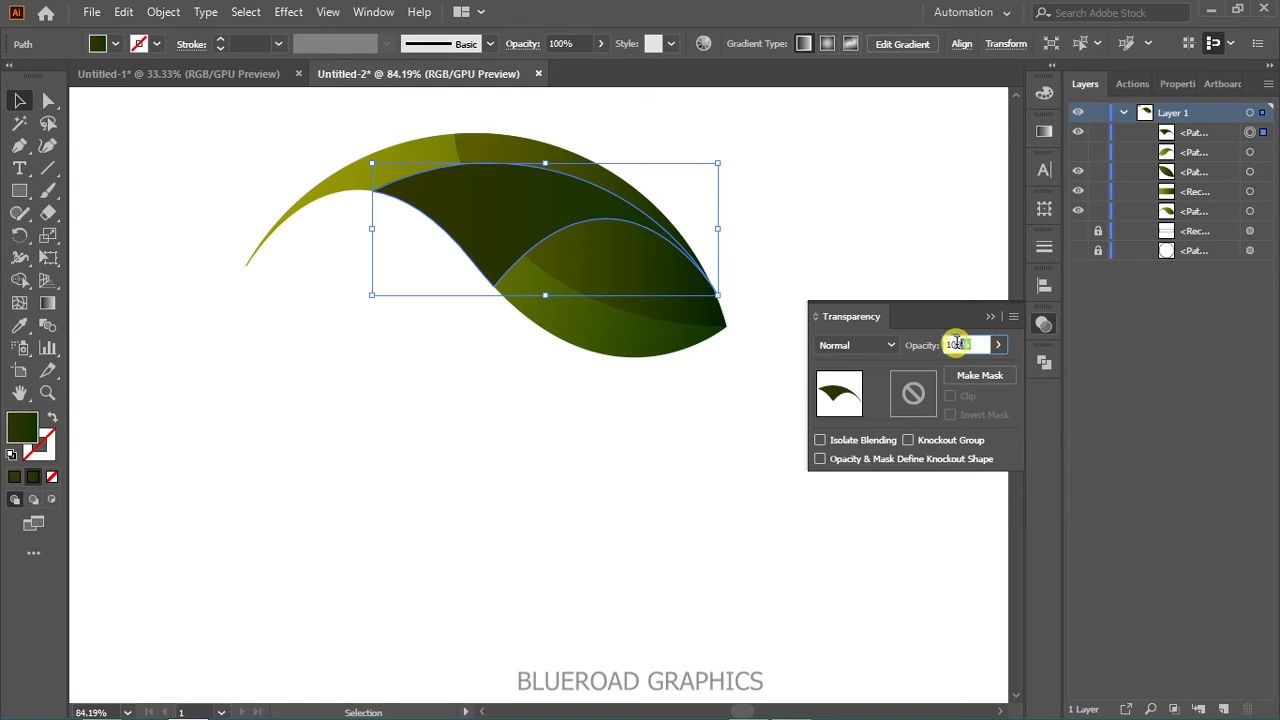
type("35")
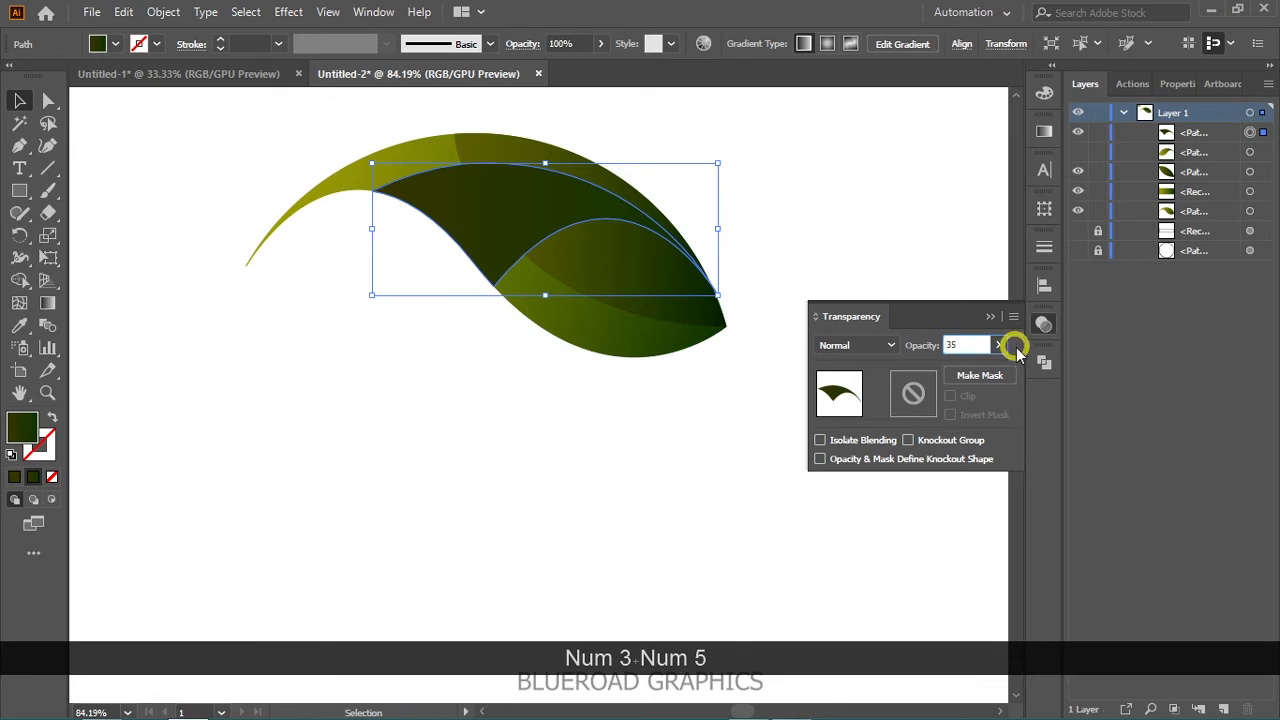
key("Return")
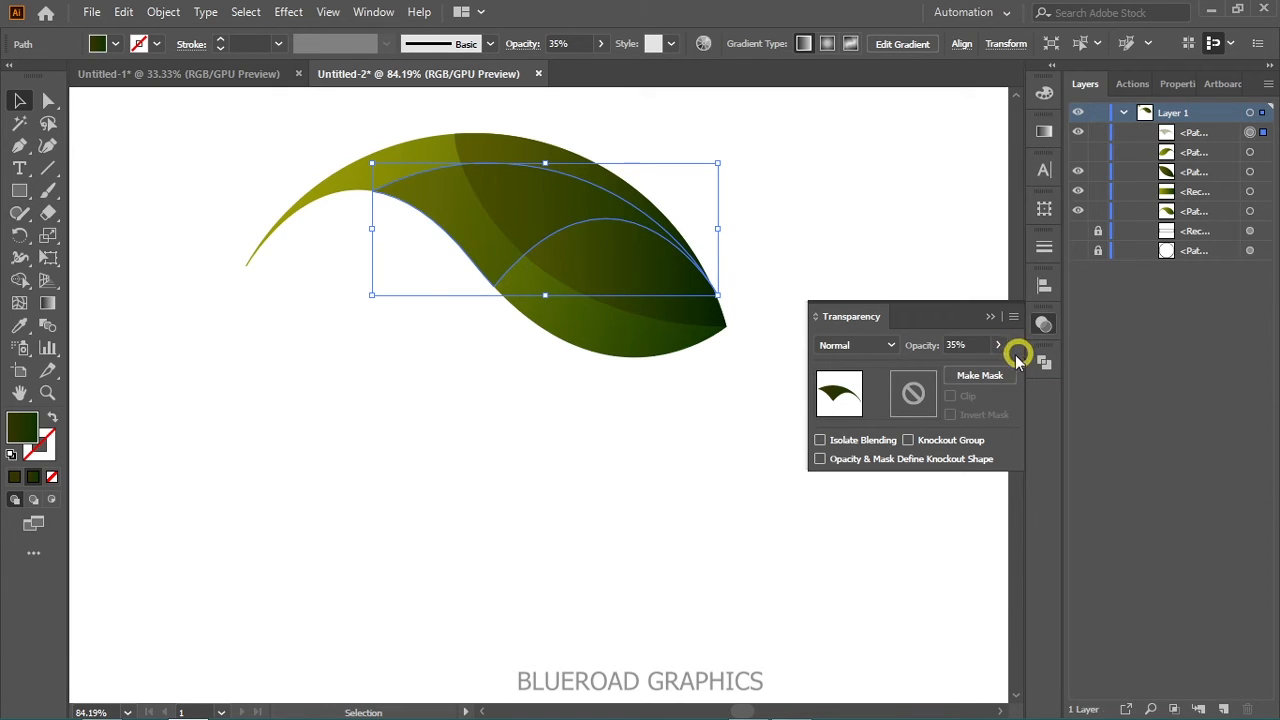
left_click(1055, 327)
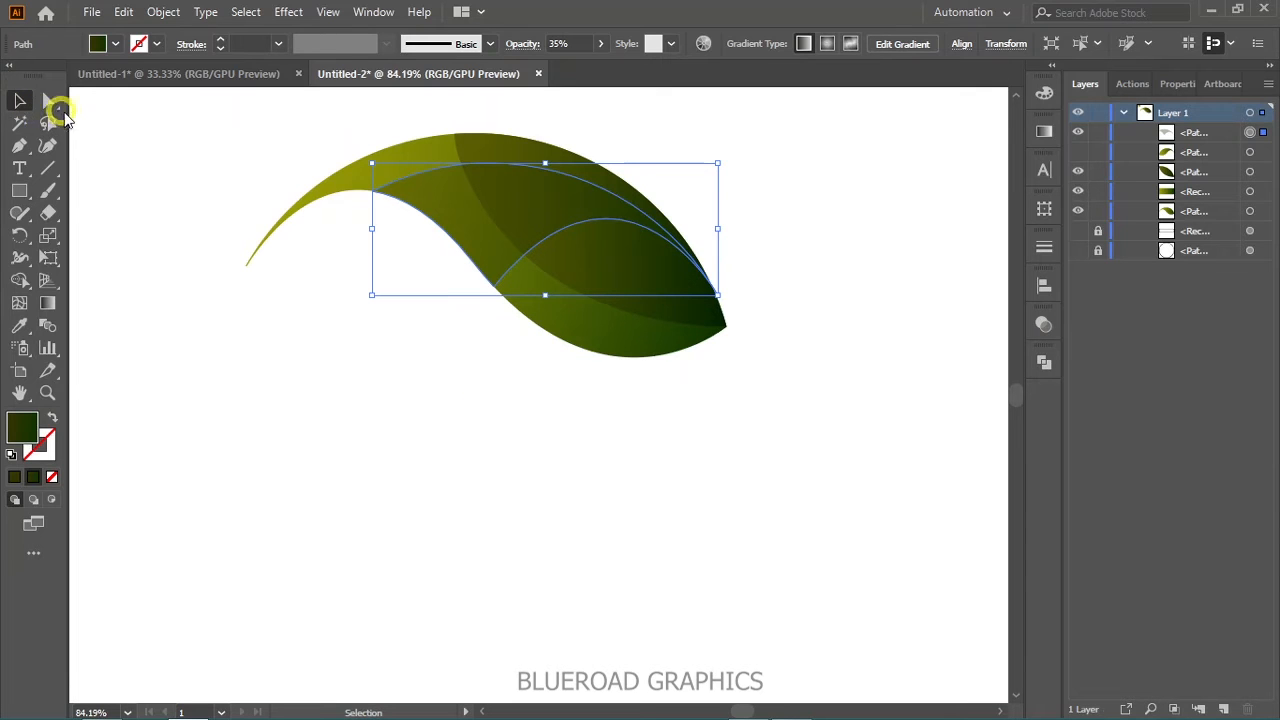
left_click(140, 188)
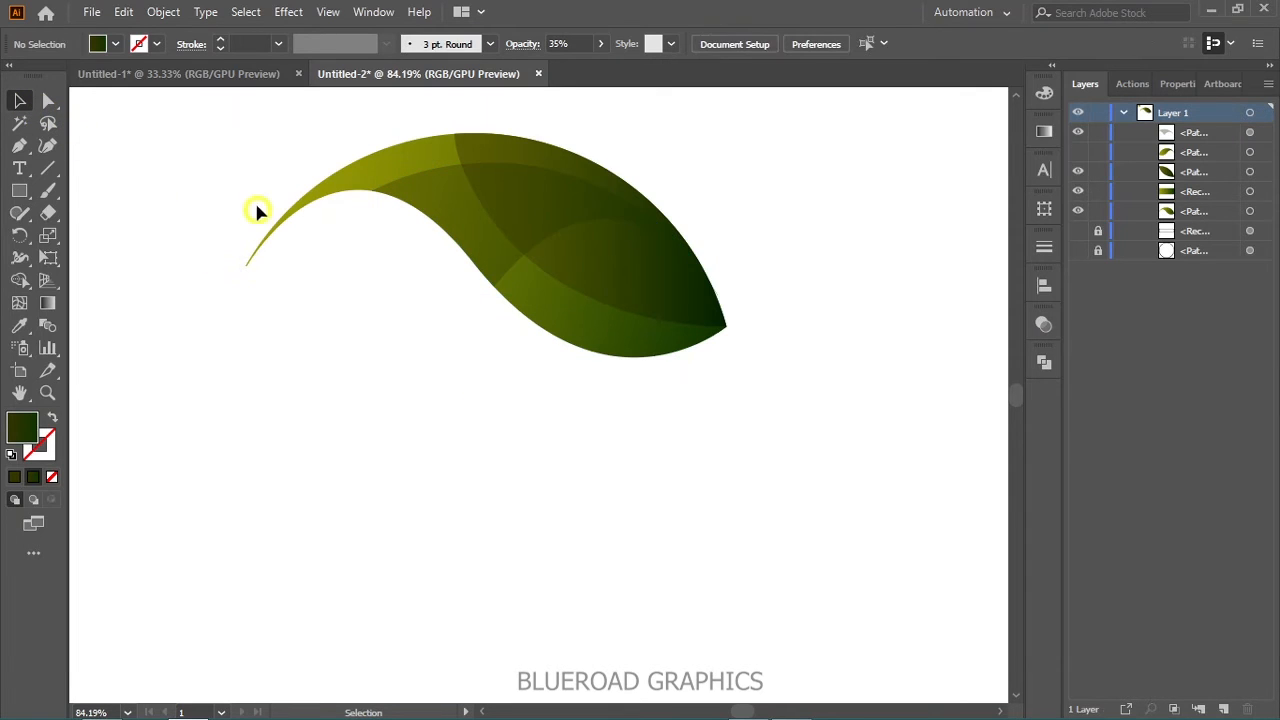
- Show the hidden gradient-filled wave again and move it above the translucent shadow piece
key("space")
left_click_drag(257, 209, 308, 240)
left_click(1078, 152)
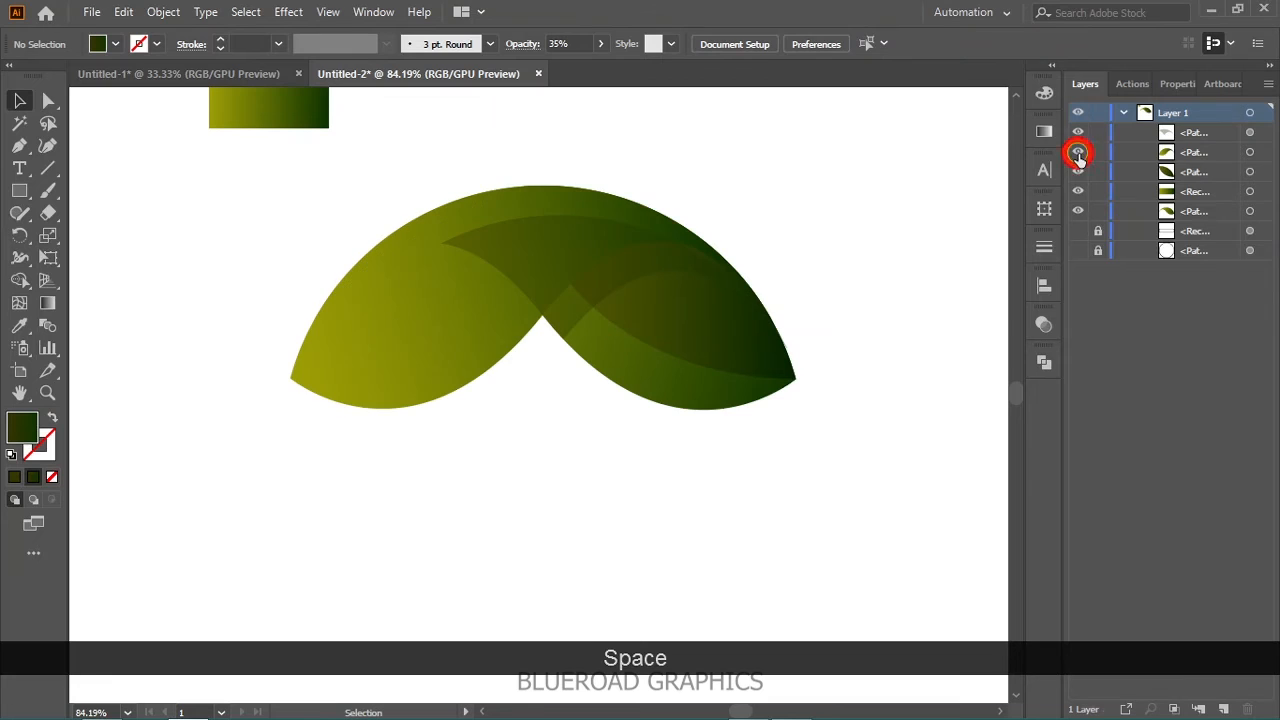
left_click_drag(1190, 166, 1198, 130)
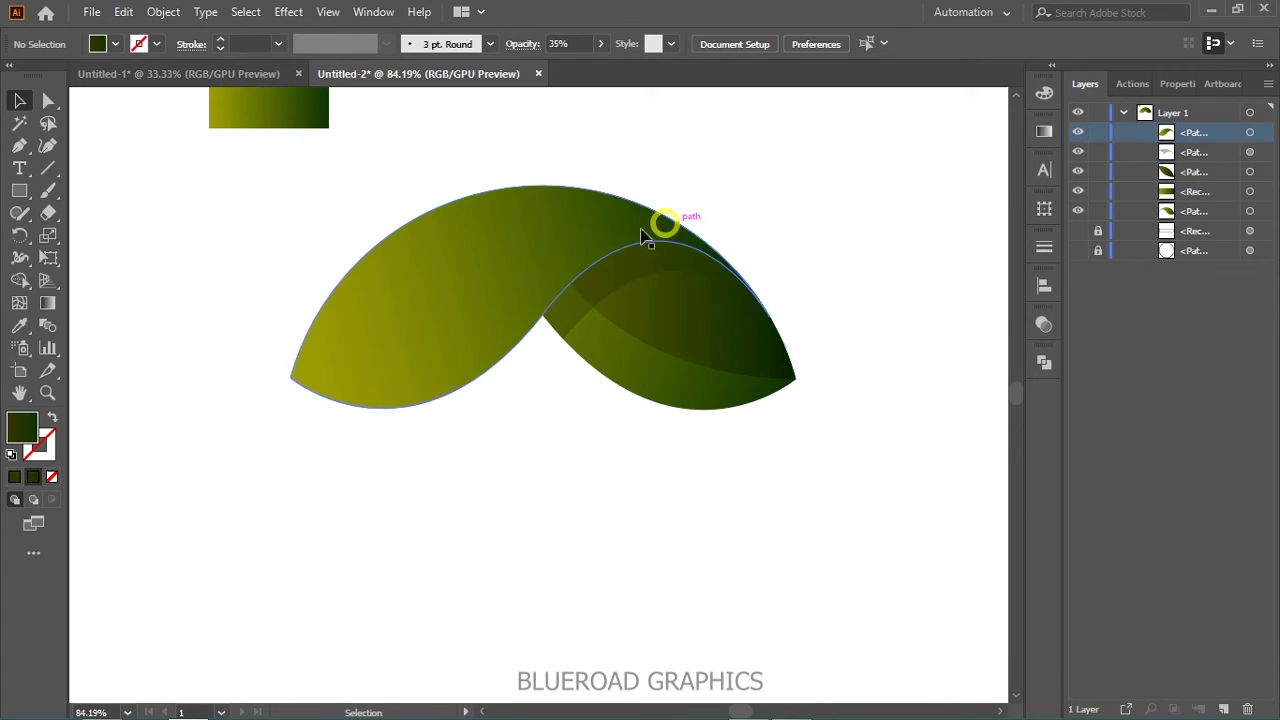
- Draw an S-shaped centre vein with the Pen tool from just beyond the front leaf's upper right edge to its lower left tip
left_click(17, 147)
left_click_drag(727, 202, 562, 201)
left_click_drag(480, 270, 361, 371)
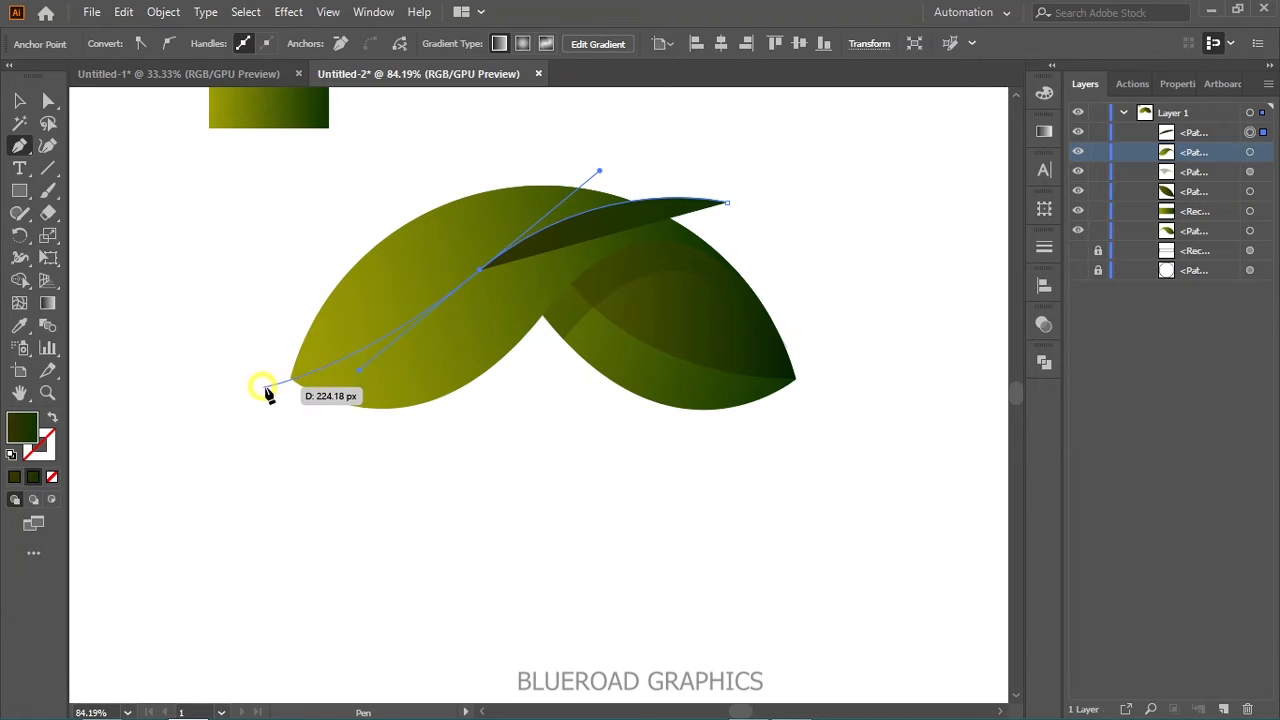
left_click(290, 380)
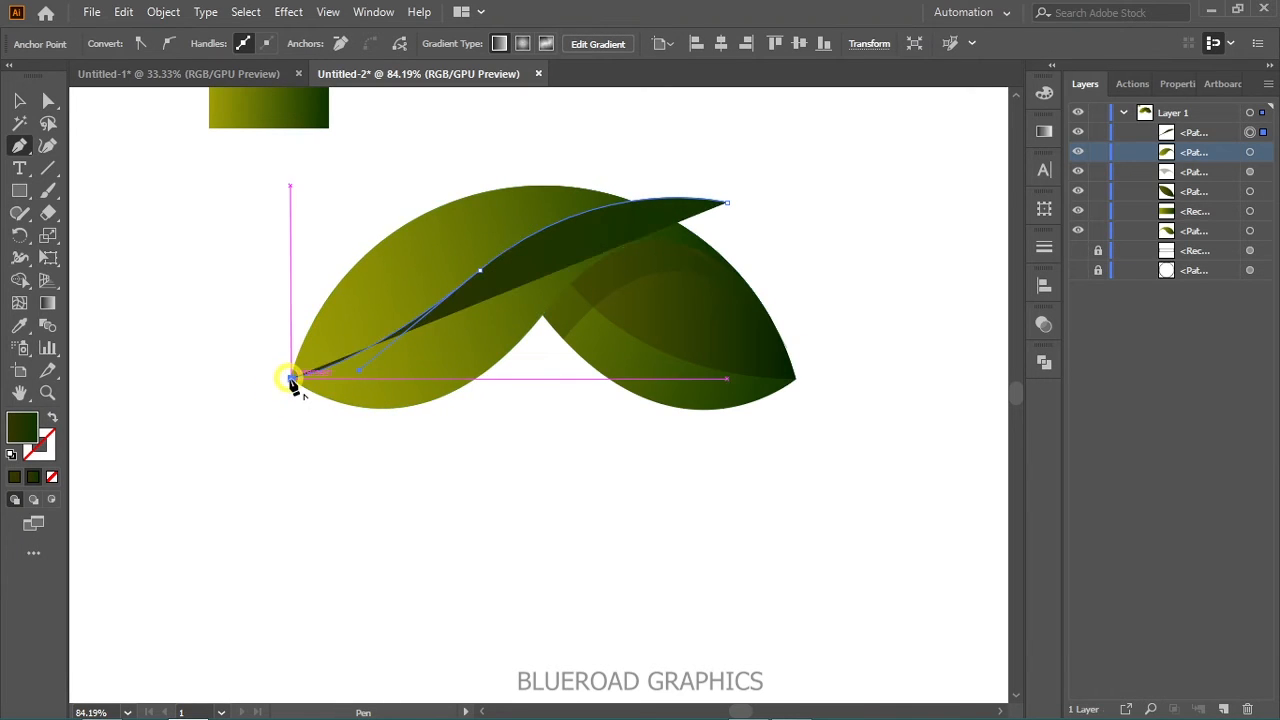
- Remove the vein curve's fill, leaving only its stroke
left_click(55, 418)
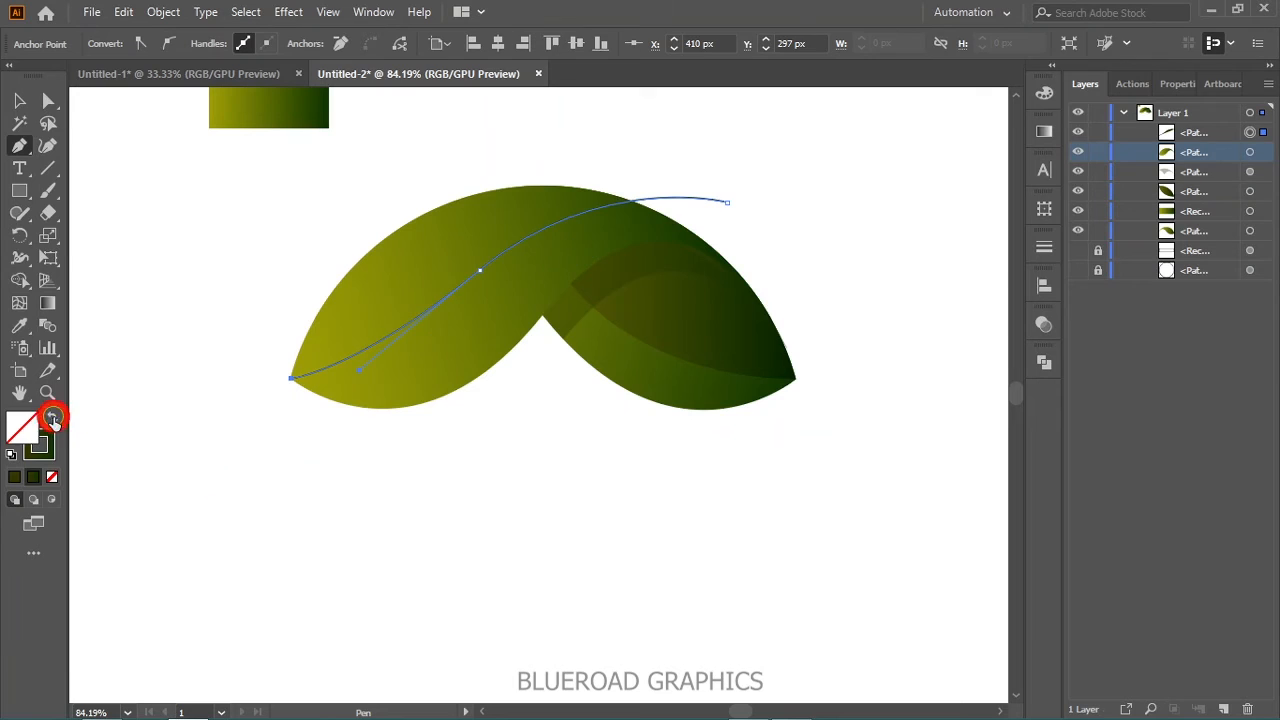
key("alt")
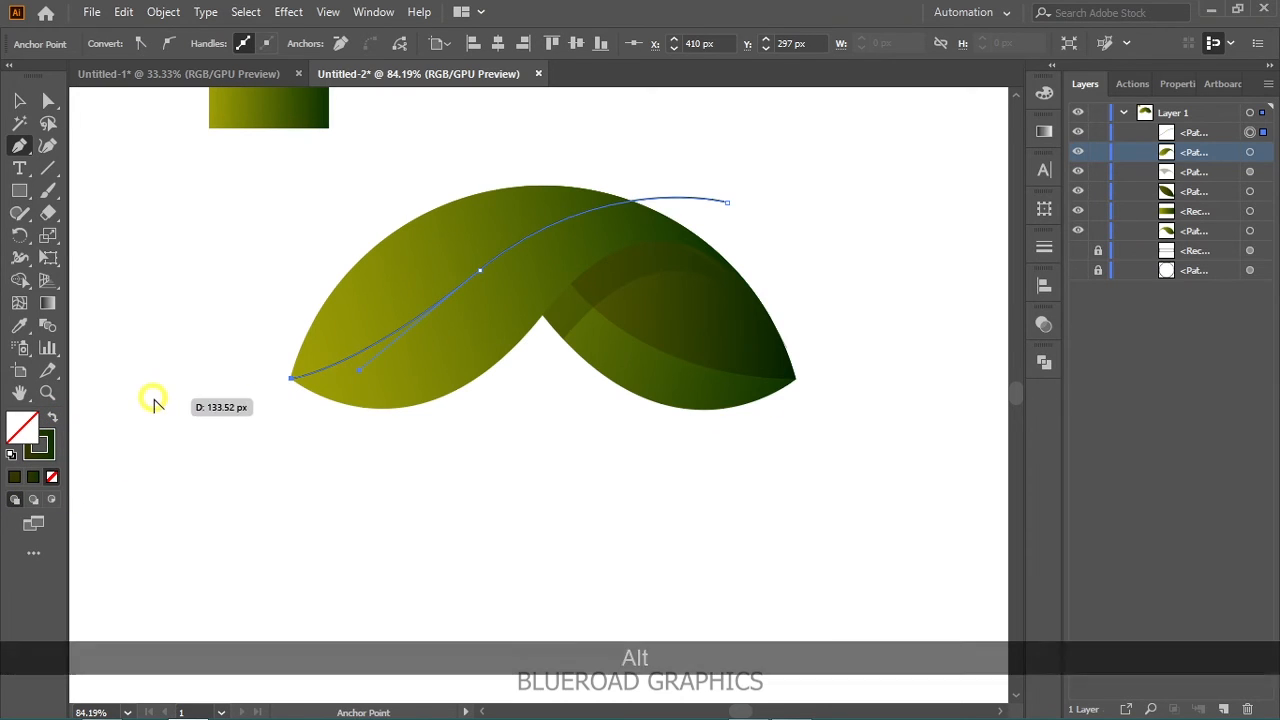
left_click(22, 480)
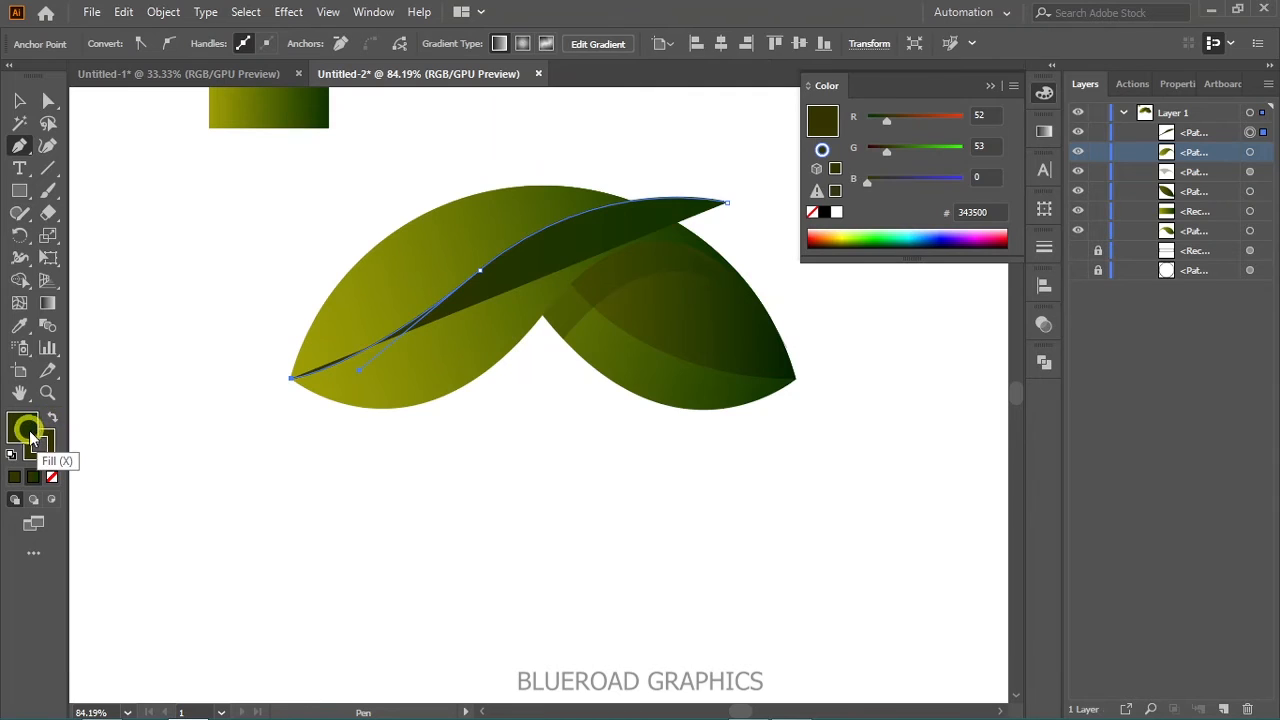
left_click(52, 477)
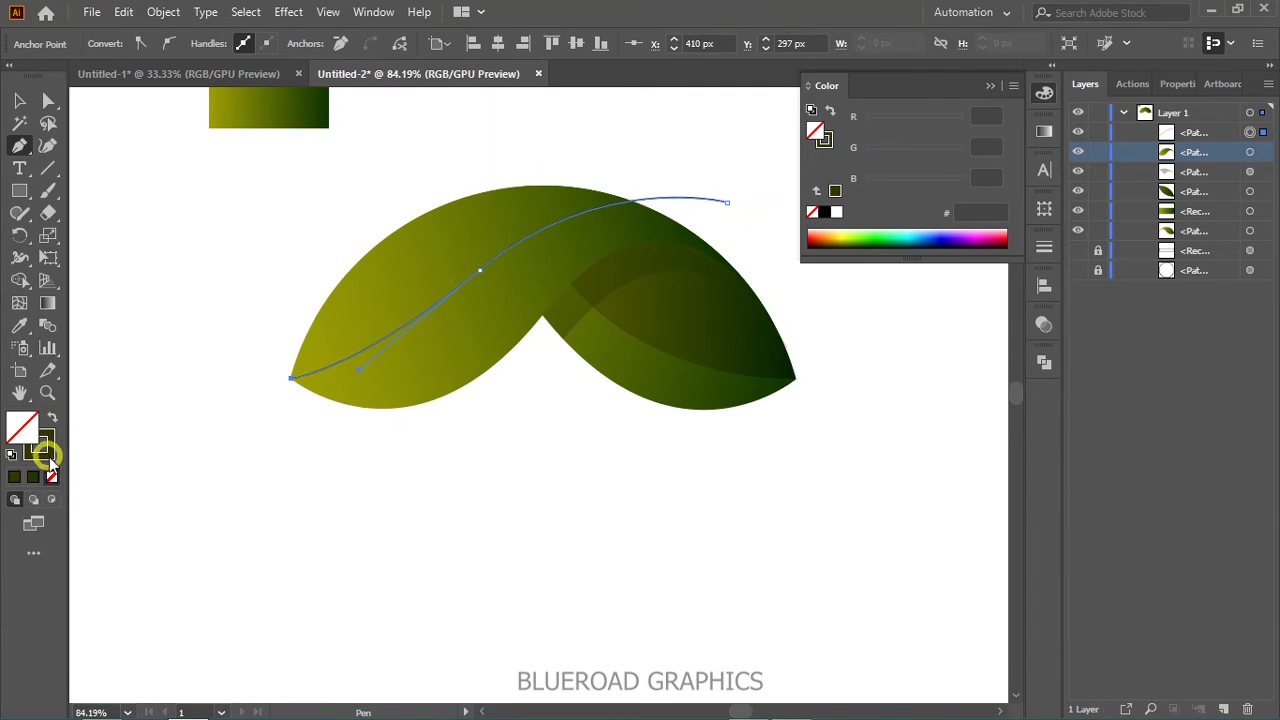
- Change the vein's stroke to solid olive #9B9B02 and deselect the curve
left_click(48, 455)
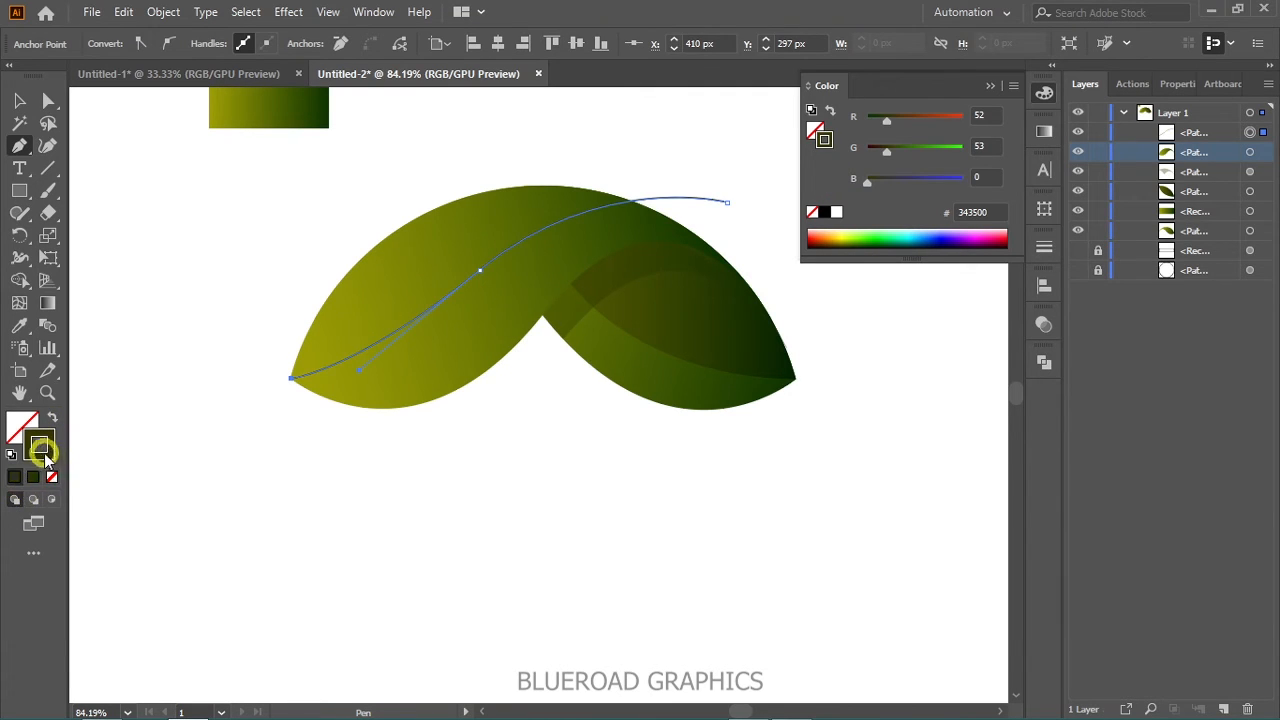
double_click(39, 446)
mouse_move(952, 405)
left_mouse_down()
mouse_move(934, 320)
mouse_move(946, 311)
mouse_move(948, 324)
left_mouse_up()
left_click(1159, 240)
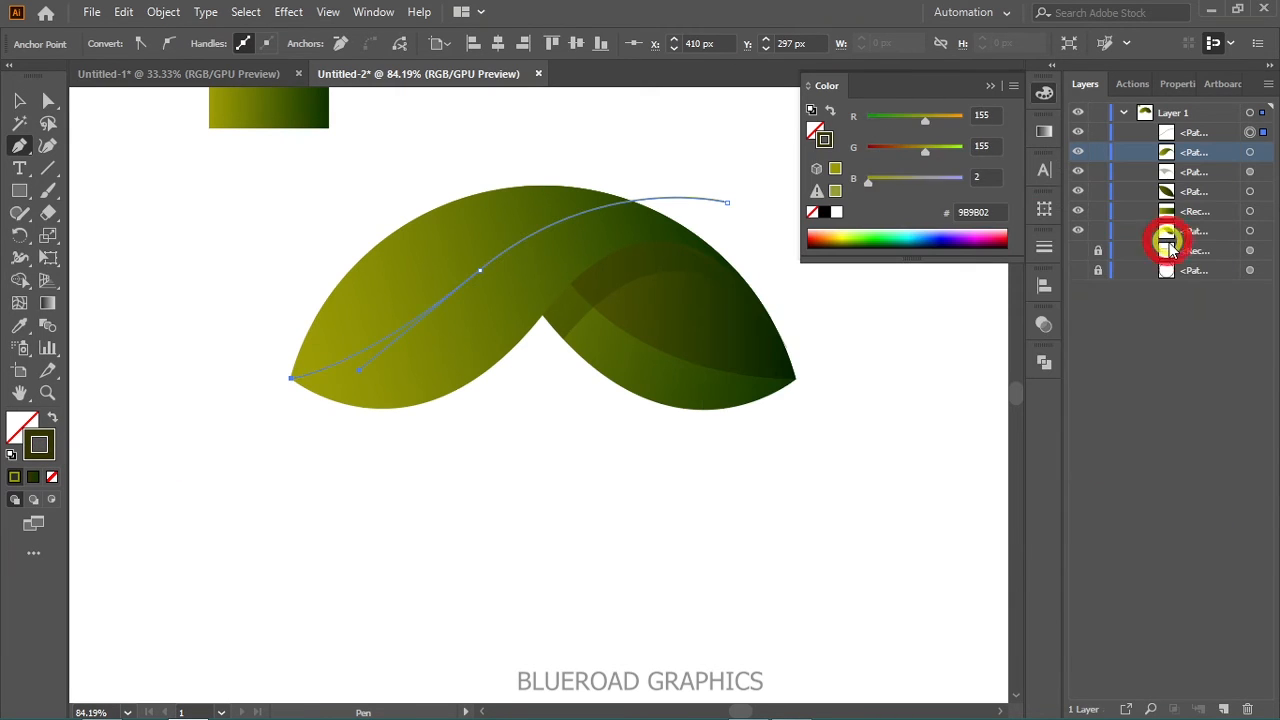
left_click(20, 102)
left_click(186, 200)
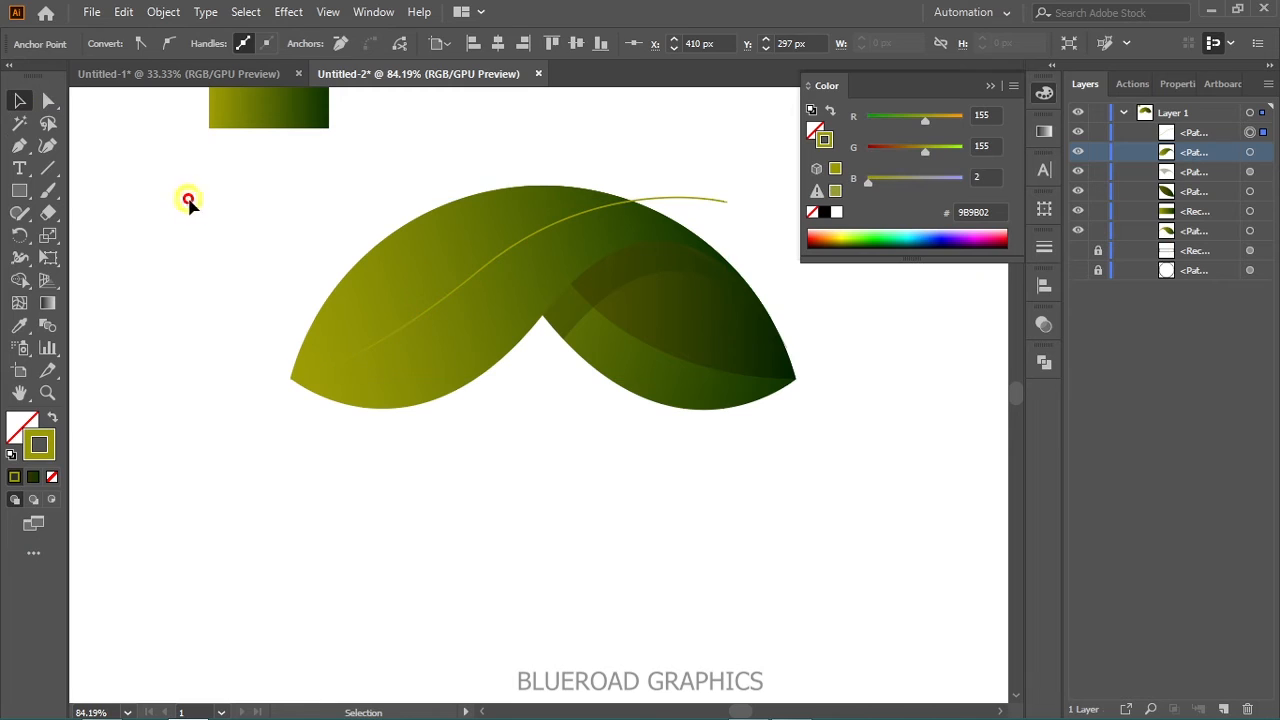
- Set the vein curve's stroke weight to 6 pt
left_click(447, 298)
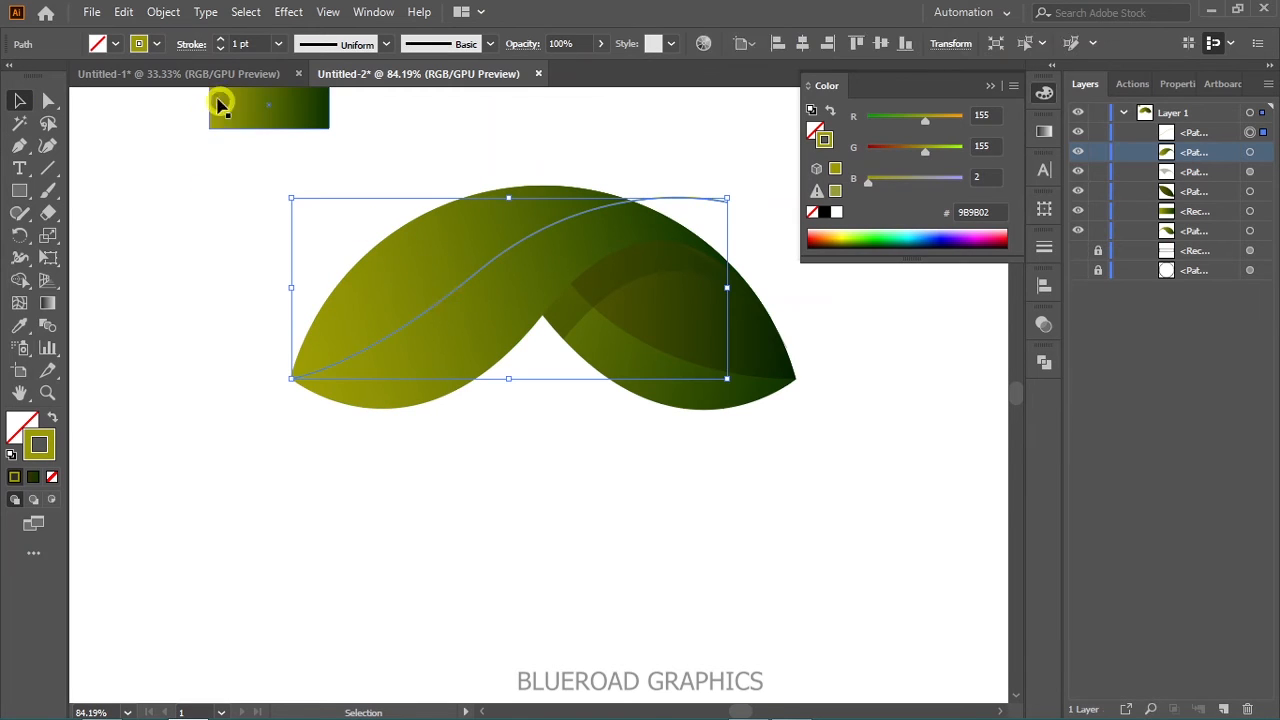
left_click(219, 40)
left_click(219, 40)
left_click(219, 40)
left_click(219, 40)
left_click(206, 191)
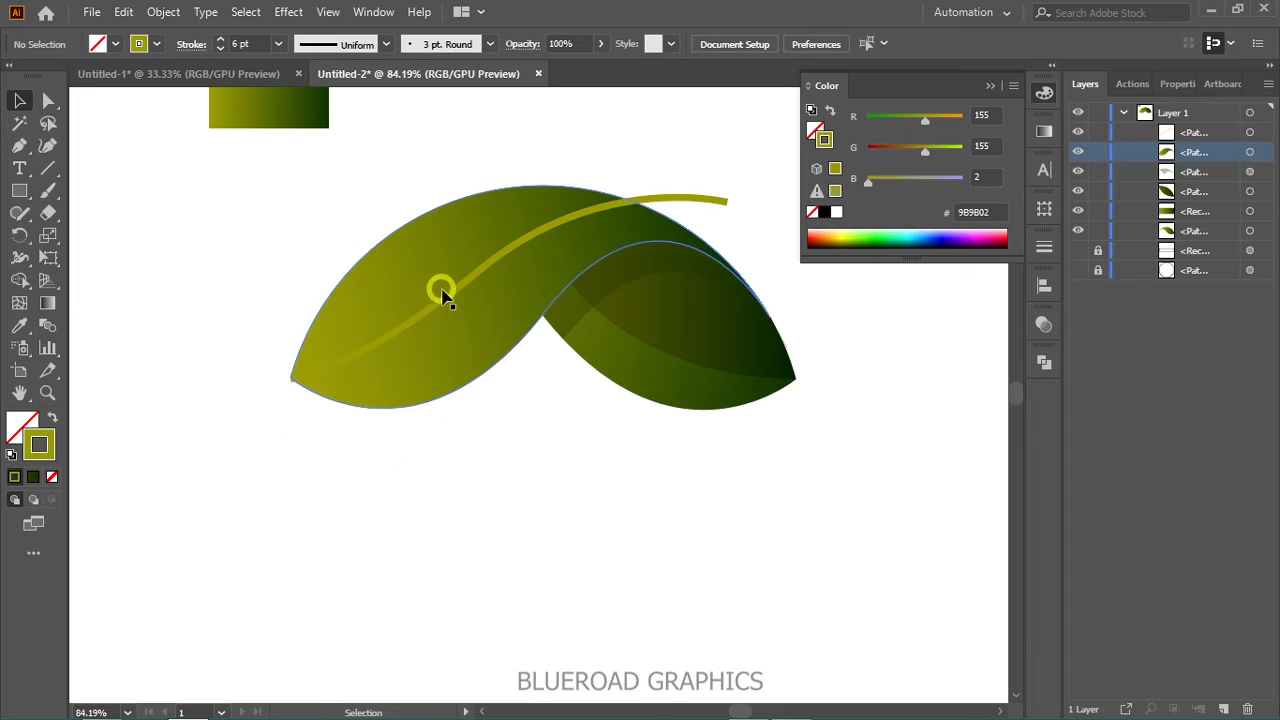
- Give the vein's stroke a variable width profile that tapers at both ends
left_click(452, 305)
left_click(448, 297)
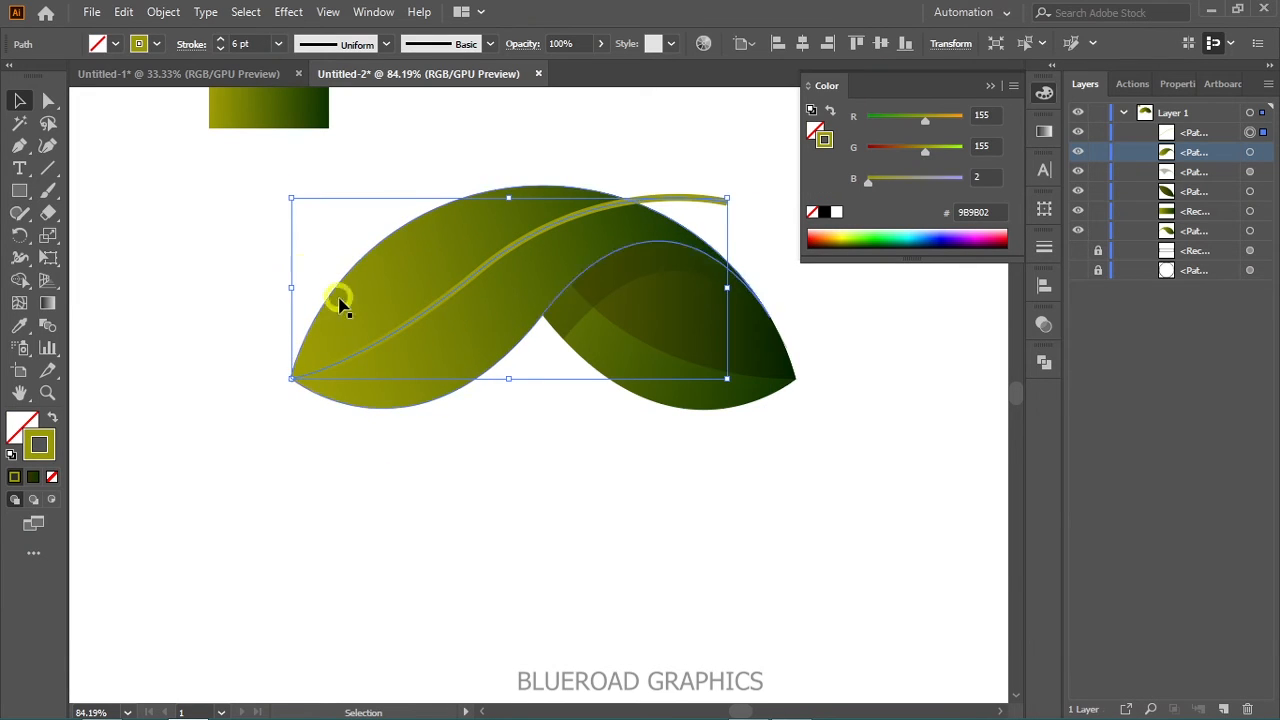
left_click(330, 42)
left_click(322, 134)
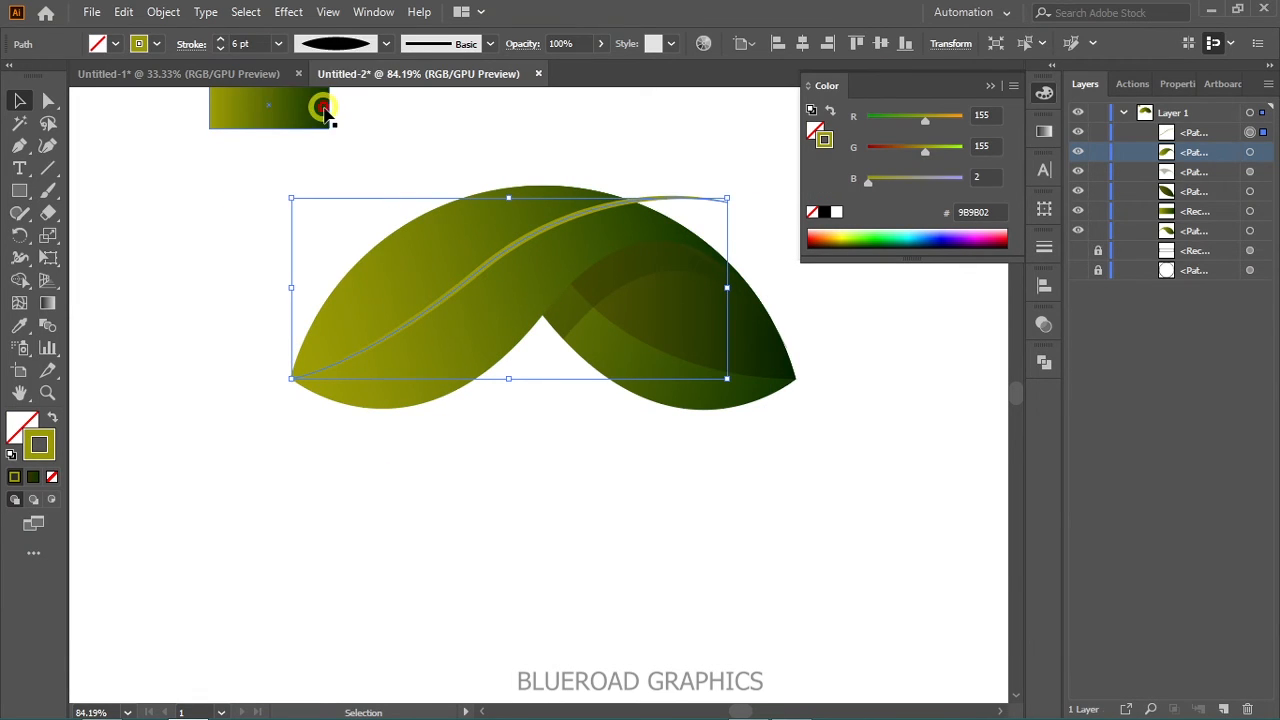
- Brighten the vein's stroke color to yellow-olive #AFAA00
double_click(37, 448)
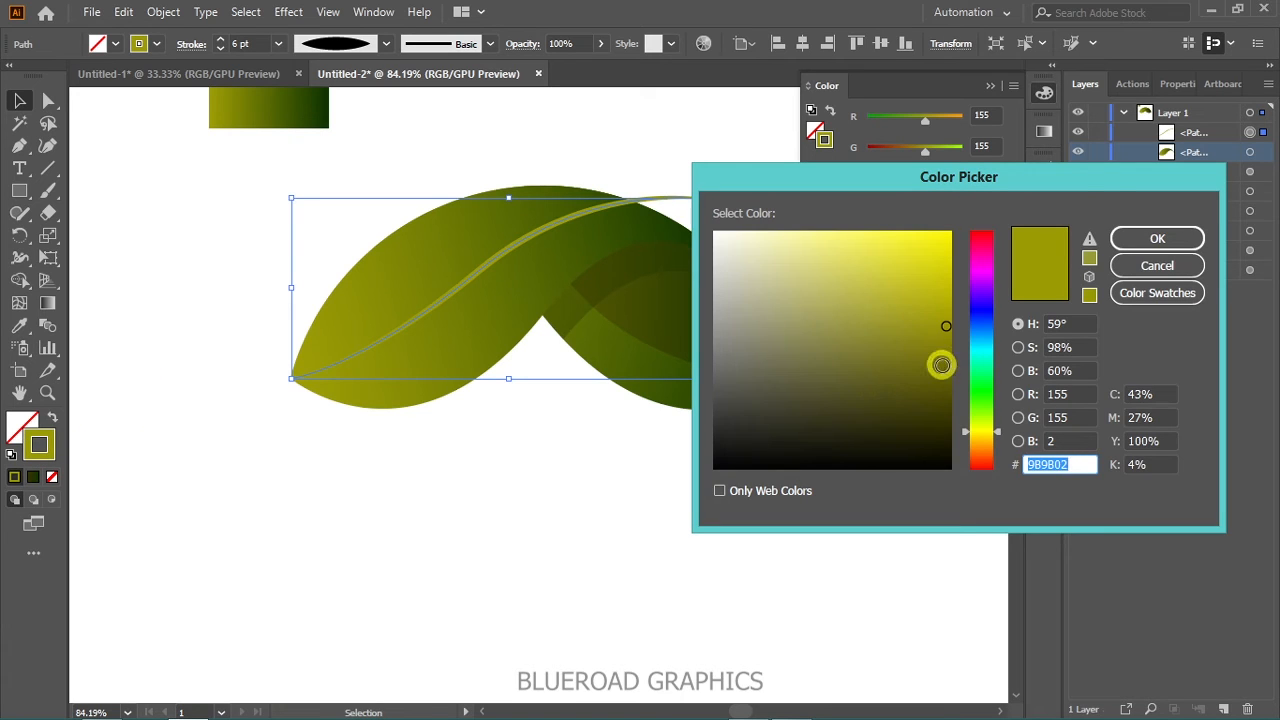
left_click_drag(943, 363, 957, 303)
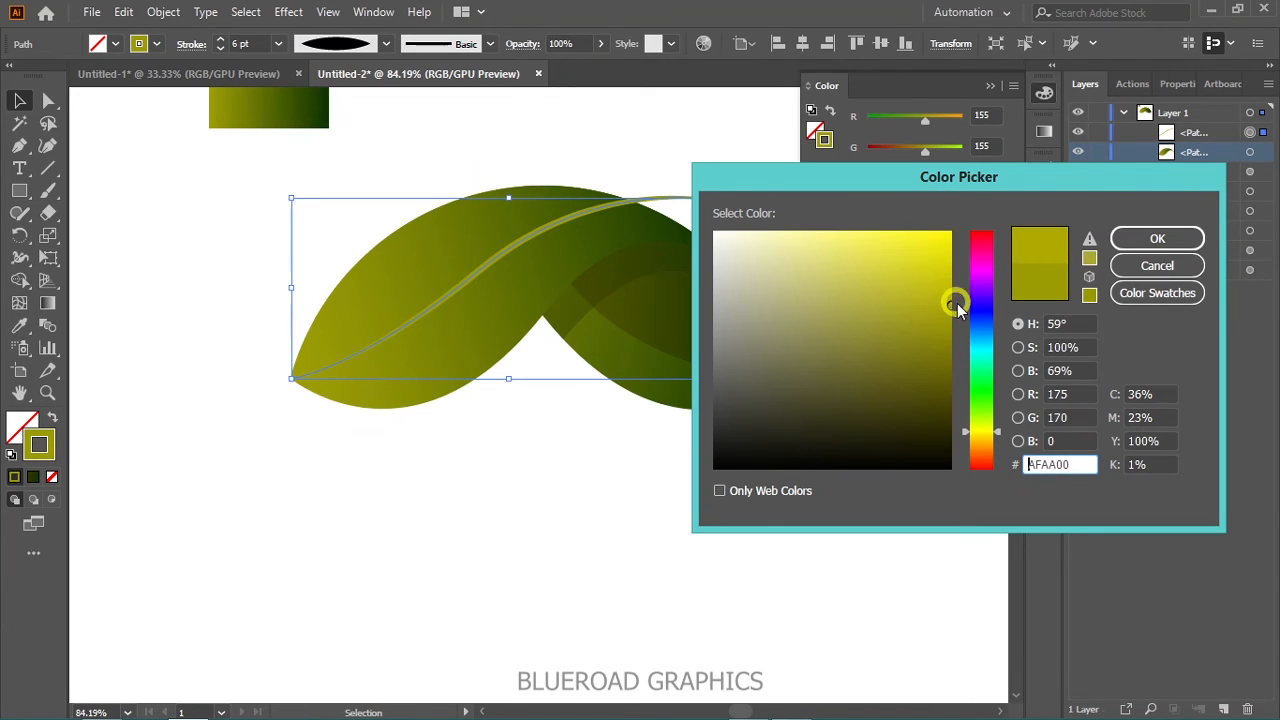
left_click(1155, 239)
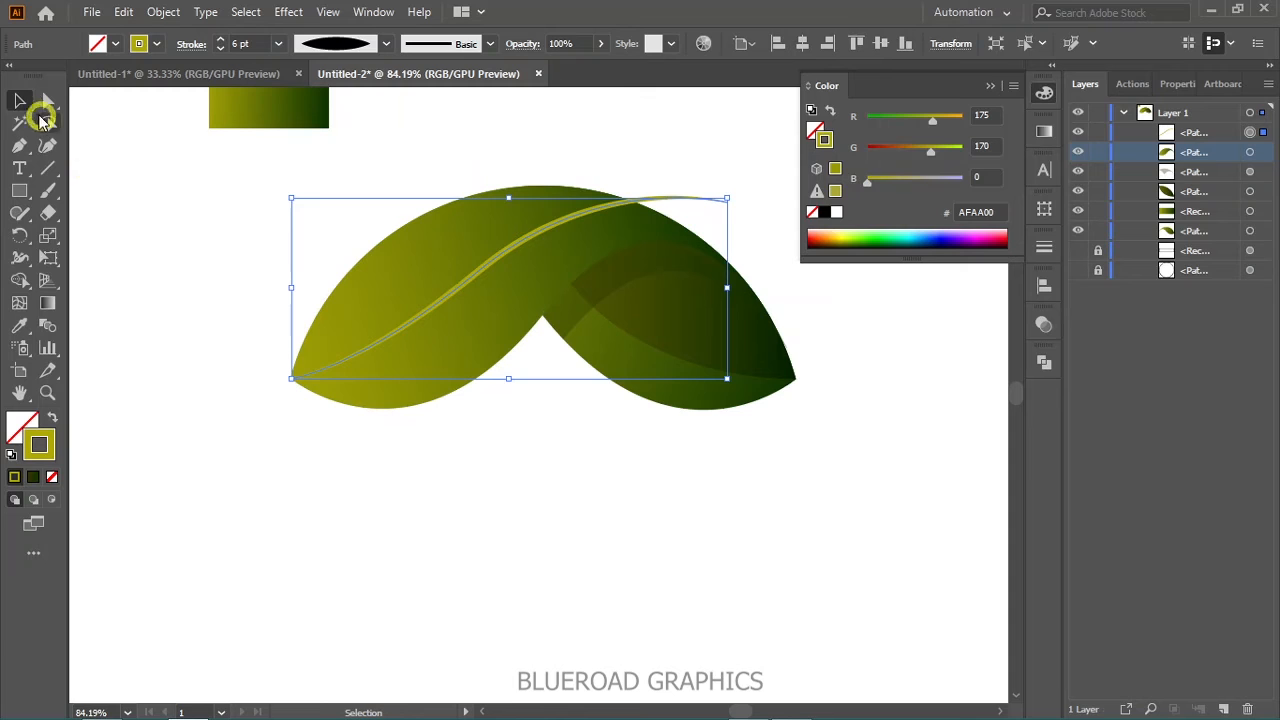
left_click(200, 197)
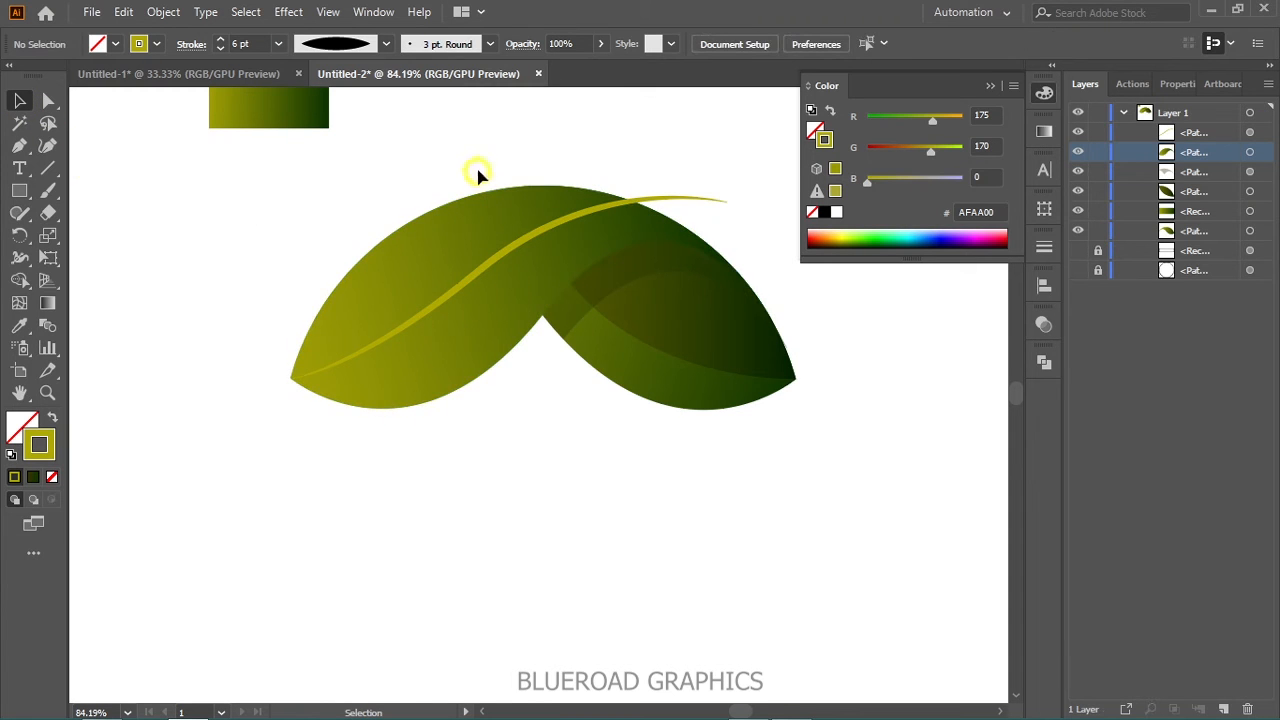
- Select the wave pieces with the vein and erase the vein's end outside the leaf using the Shape Builder tool
left_click_drag(461, 145, 776, 425)
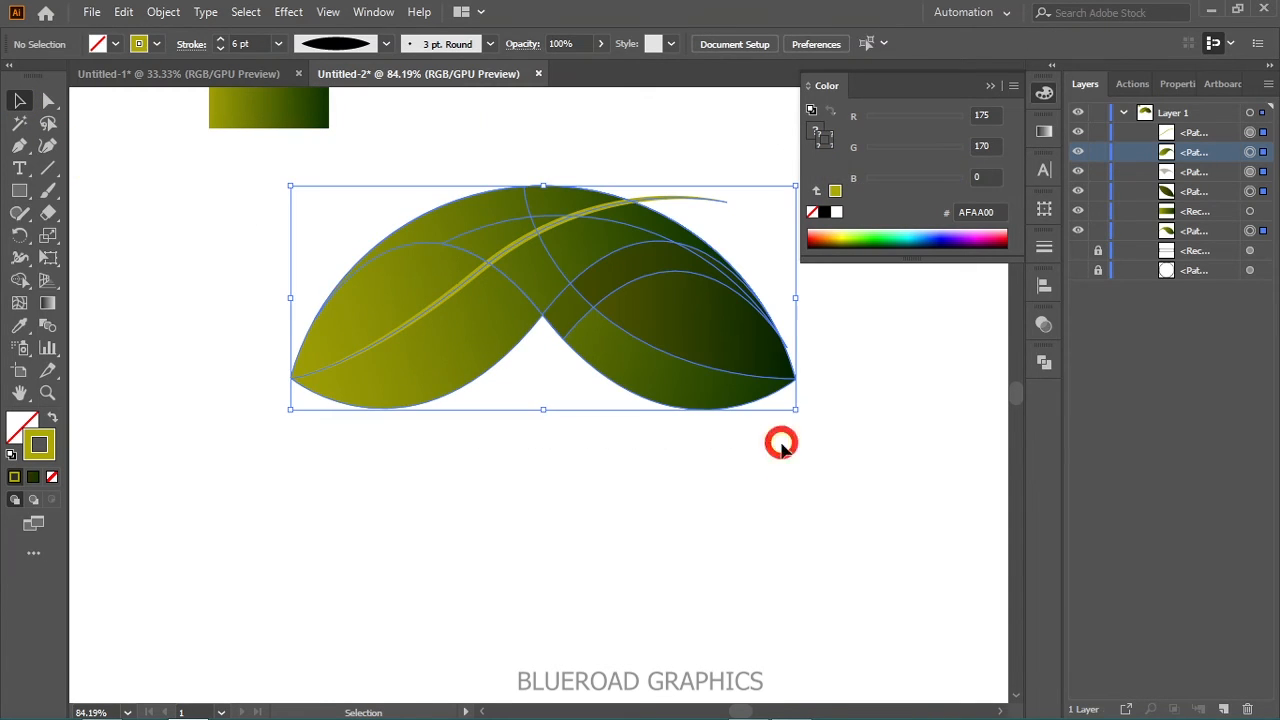
key("shift+m")
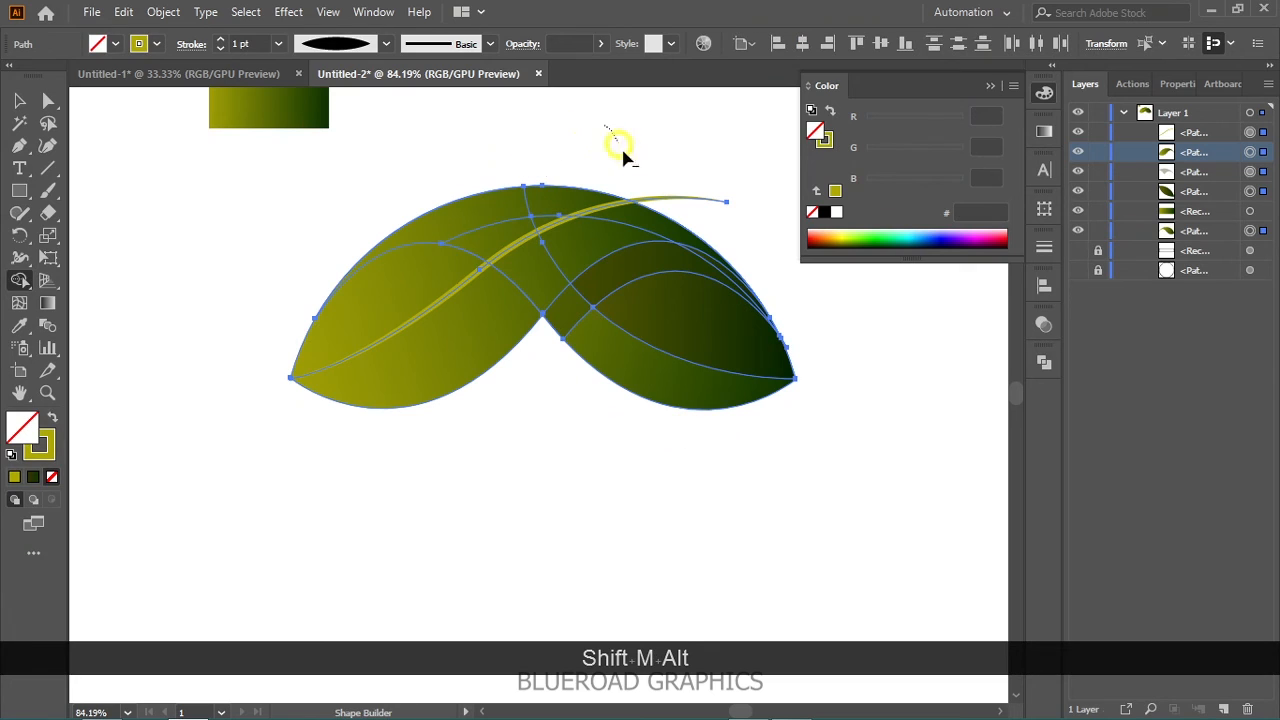
left_click_drag(690, 212, 686, 214)
left_click(19, 100)
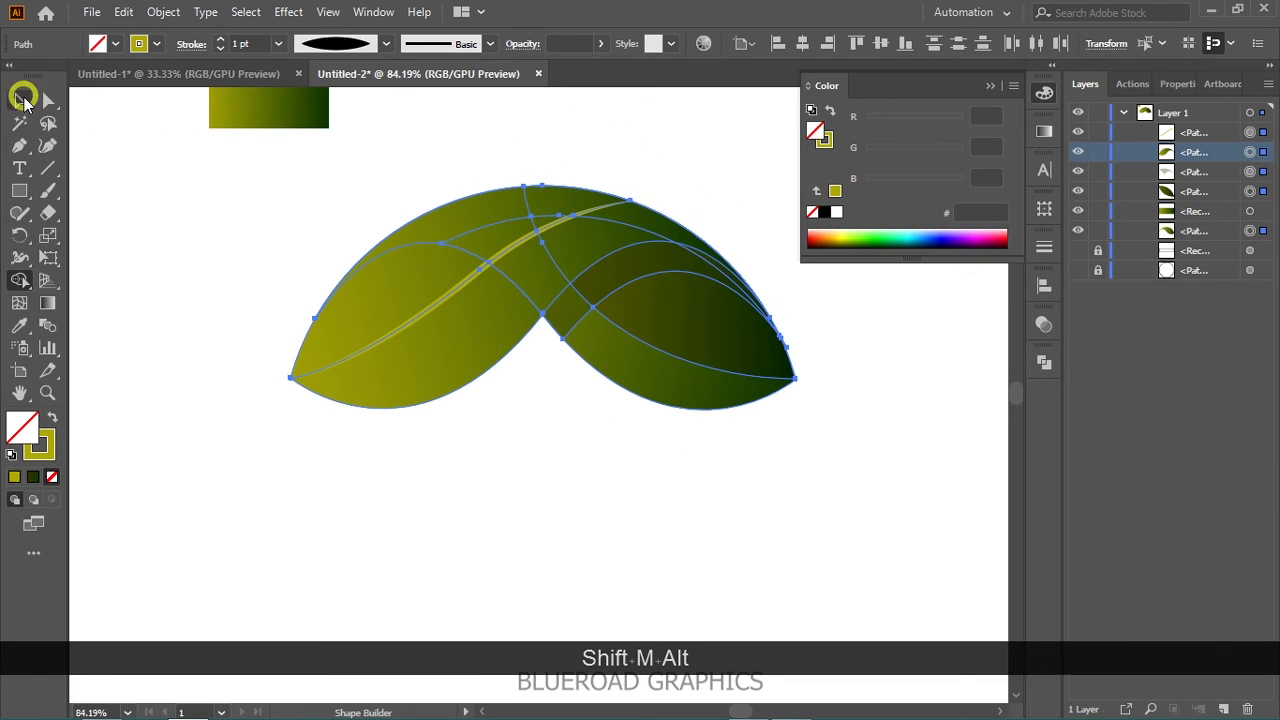
left_click(131, 170)
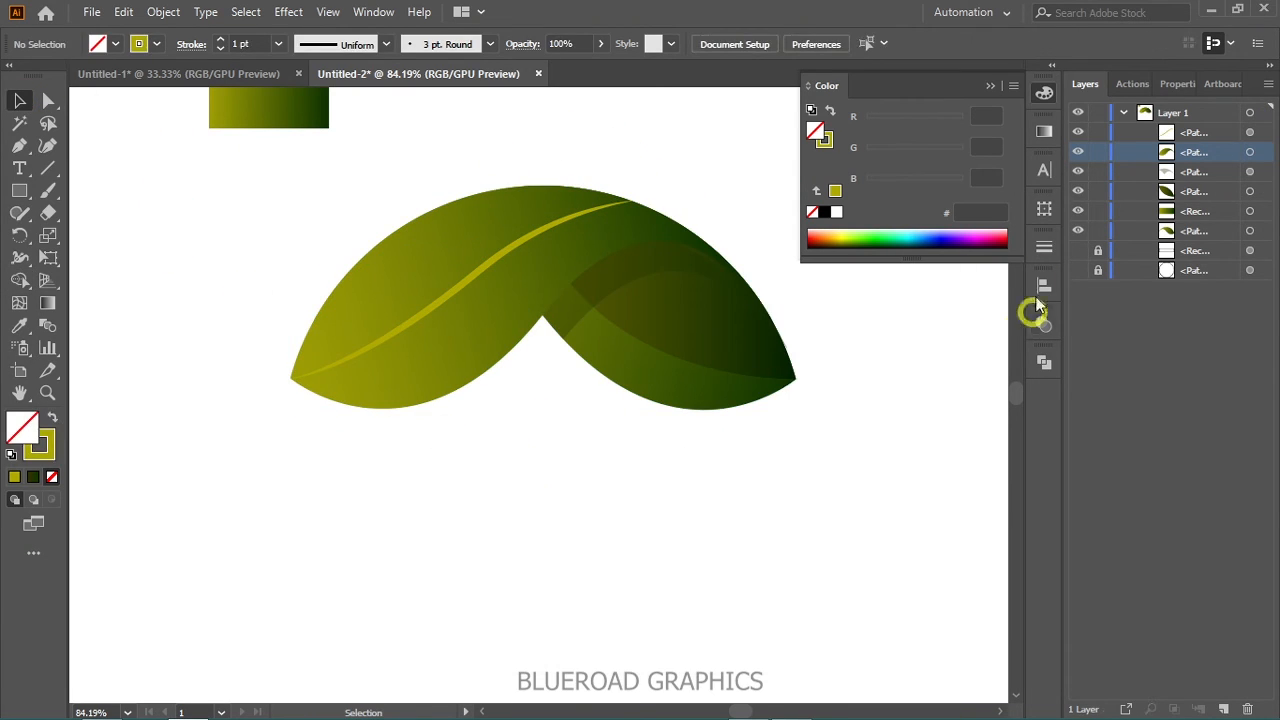
left_click(1044, 93)
key("space")
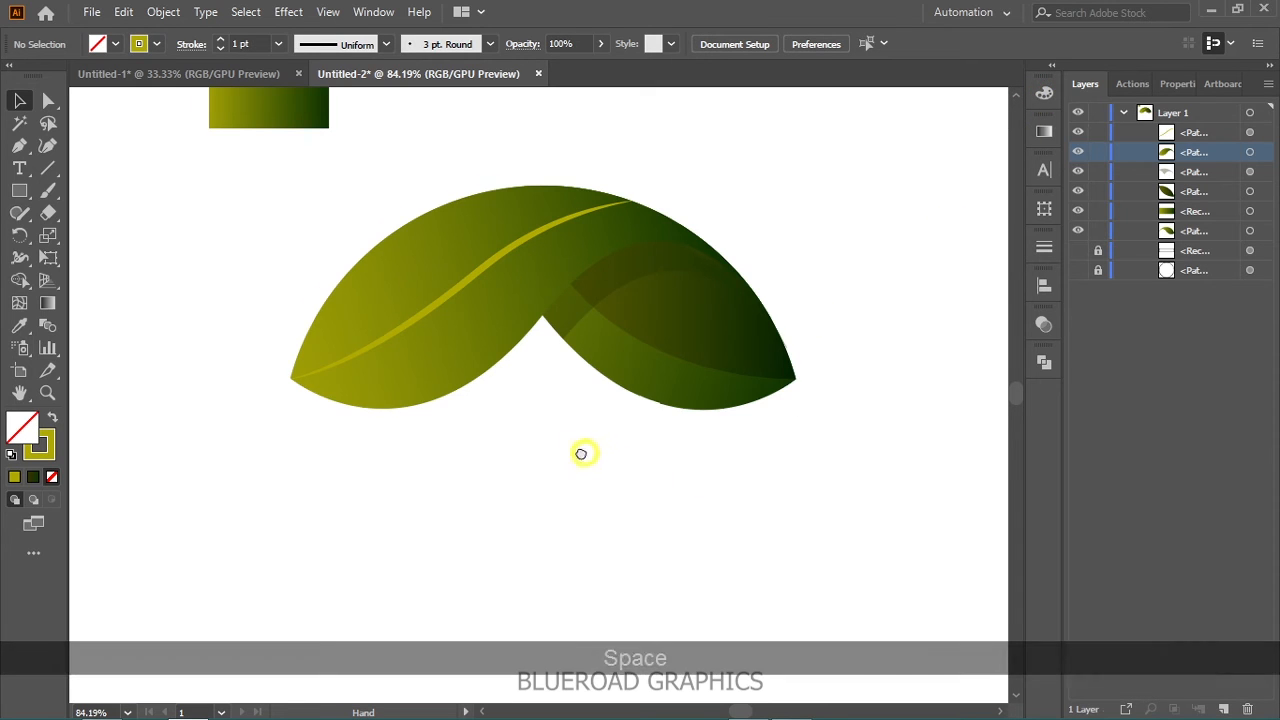
left_click_drag(594, 454, 528, 412)
key("ctrl+minus")
key("ctrl+minus")
key("space")
left_click_drag(535, 427, 526, 404)
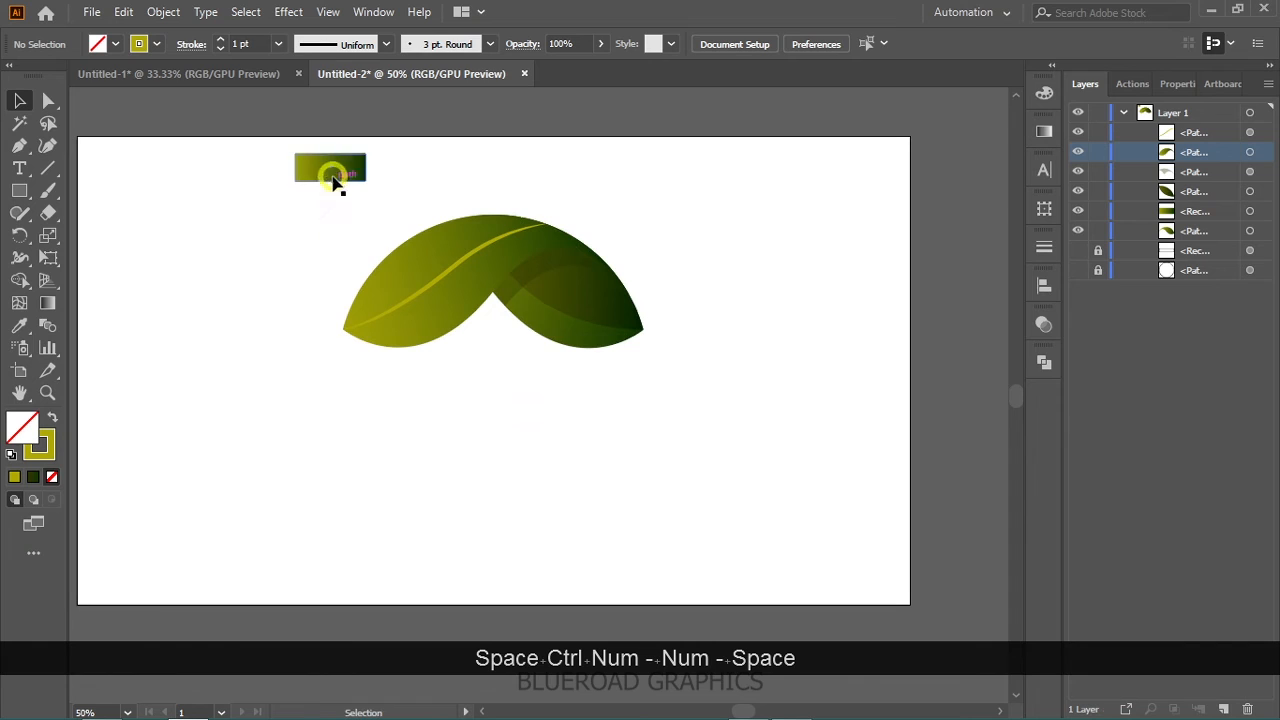
- Hide the small gradient sample rectangle and show the hidden base circle behind the leaf pieces
left_click_drag(247, 156, 405, 181)
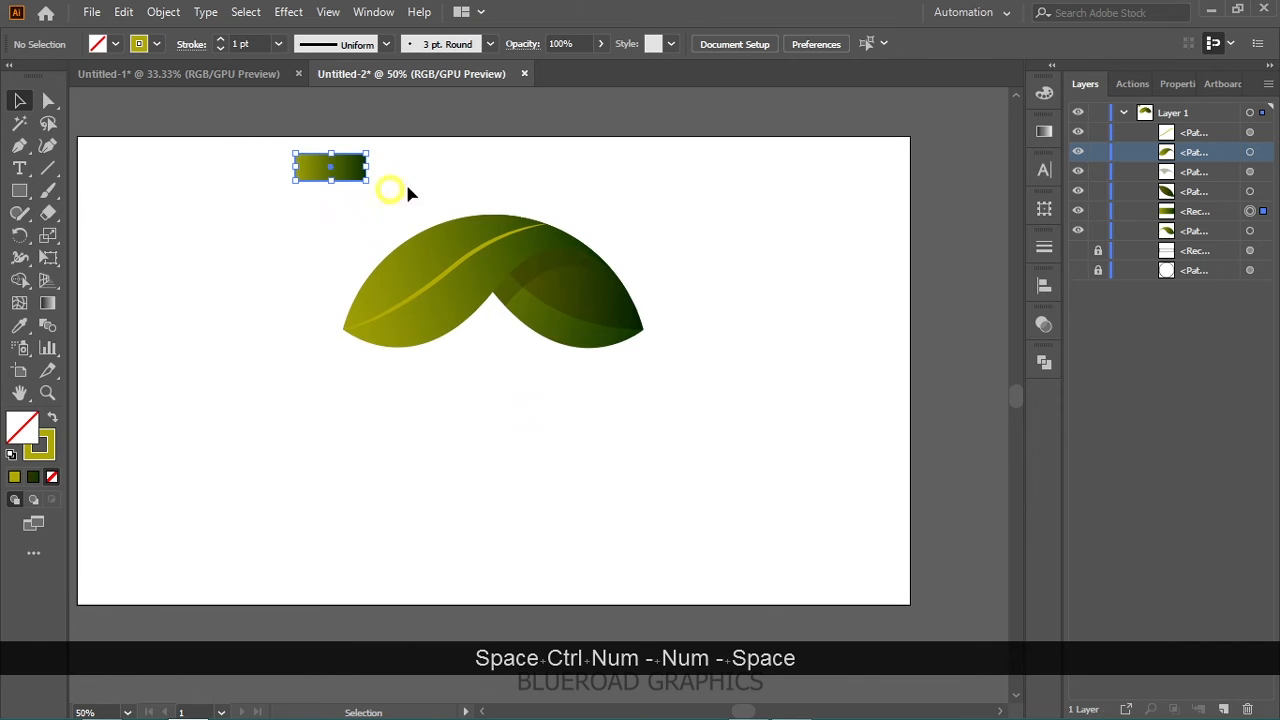
left_click(1079, 213)
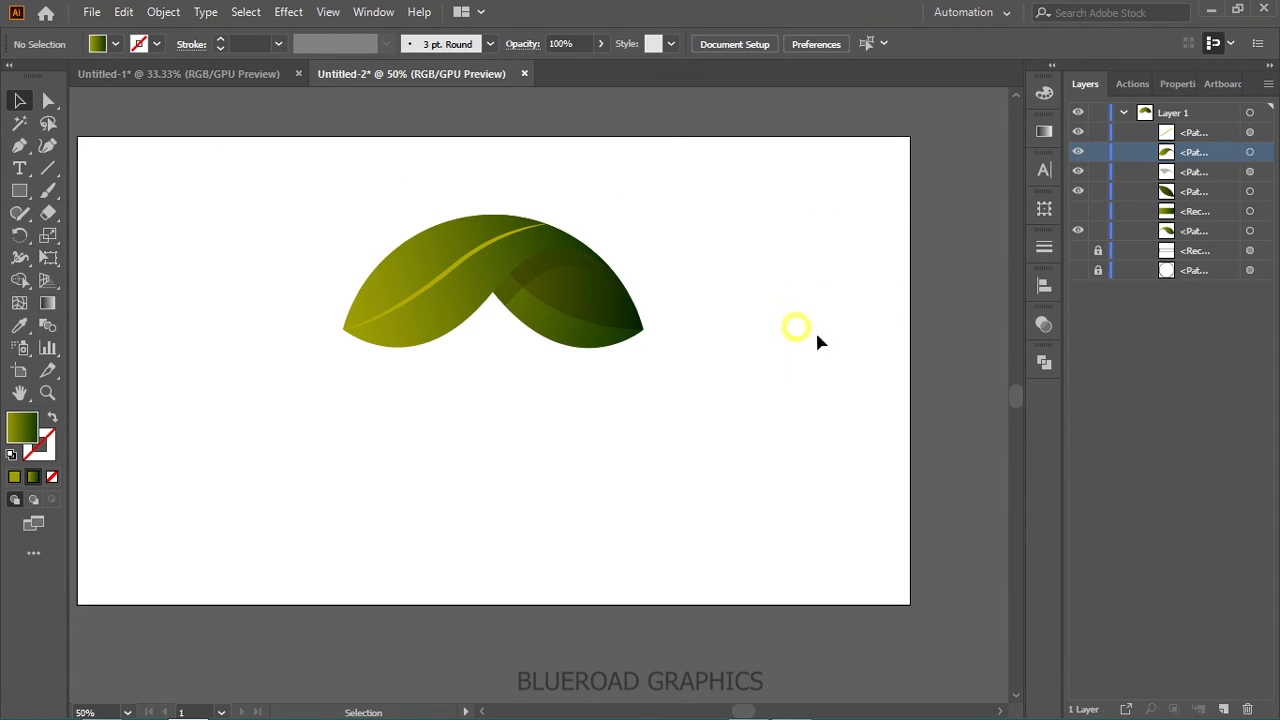
key("space")
left_click_drag(868, 325, 876, 268)
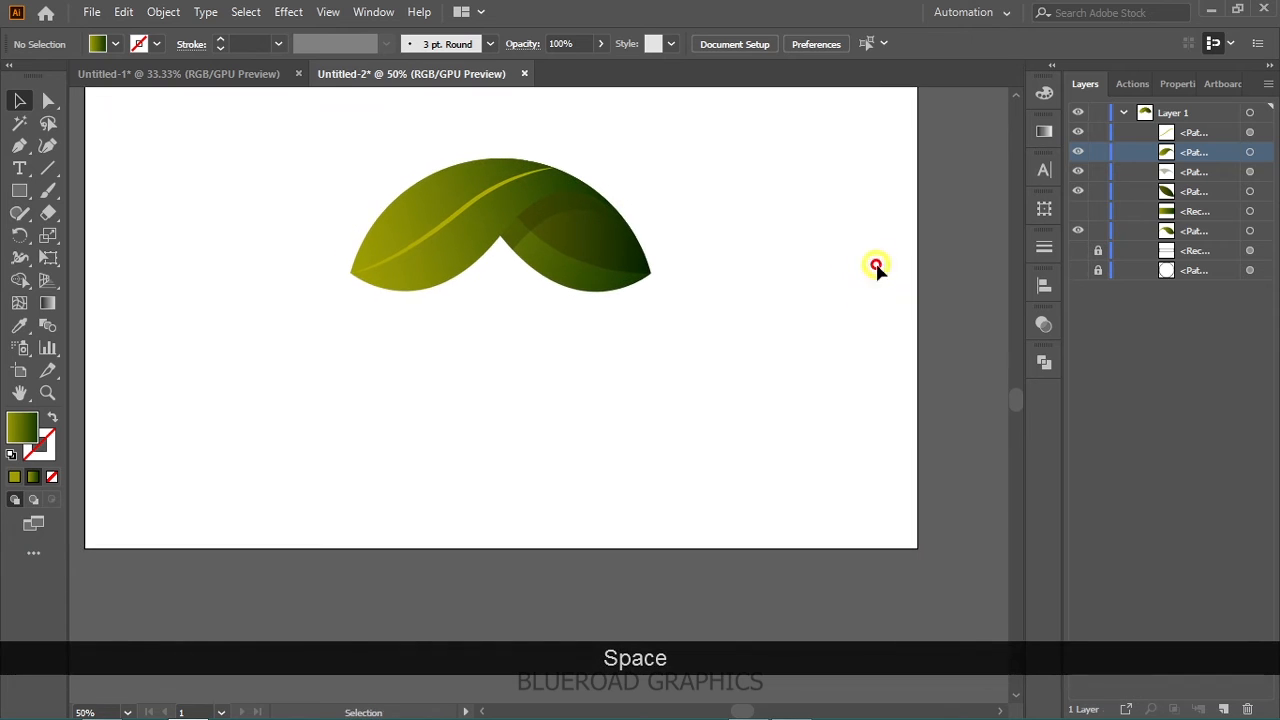
left_click(1078, 270)
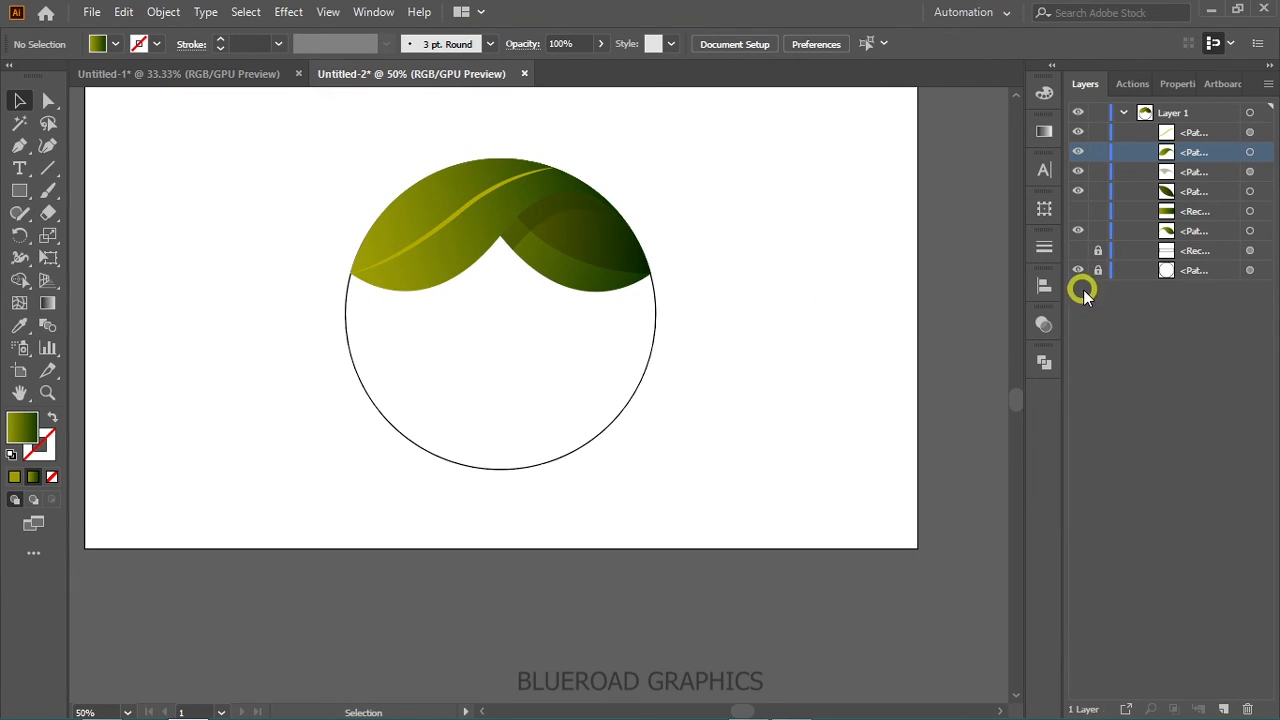
left_click(1098, 270)
- Convert the leaf vein's stroke to an outlined shape and group it with the leaf pieces
left_click_drag(381, 175, 384, 178)
left_click(445, 212)
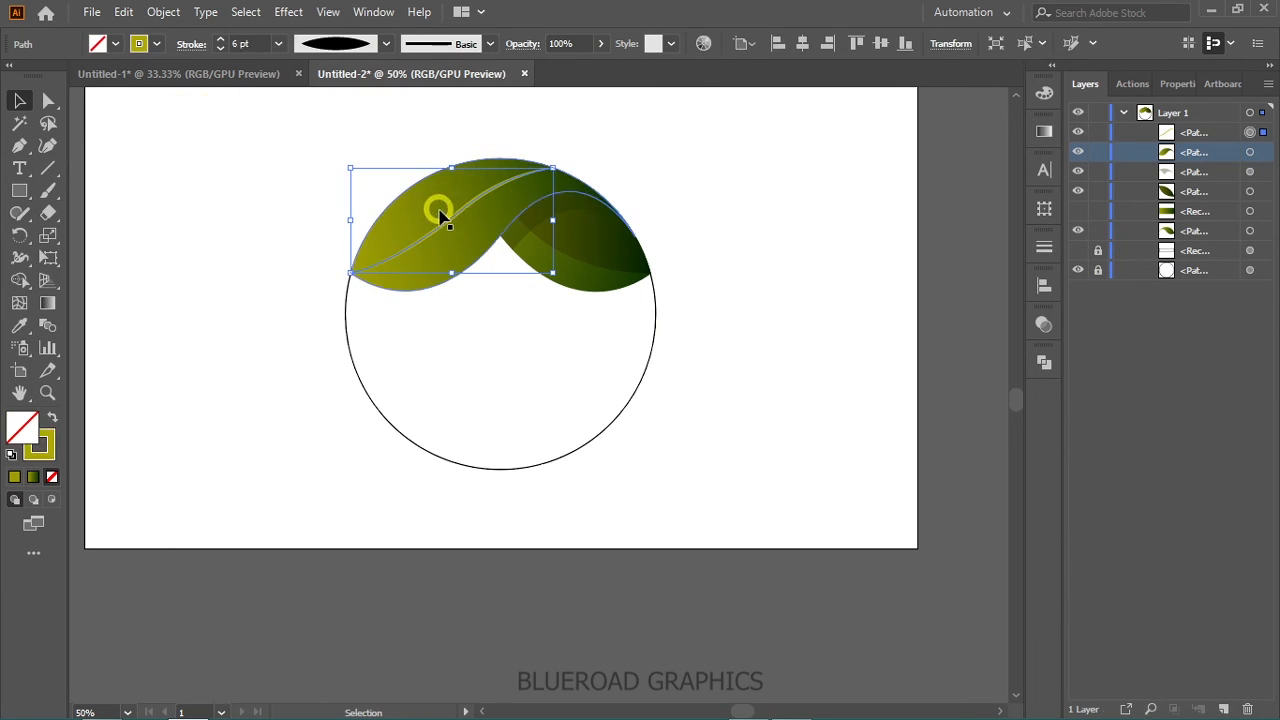
left_click(162, 12)
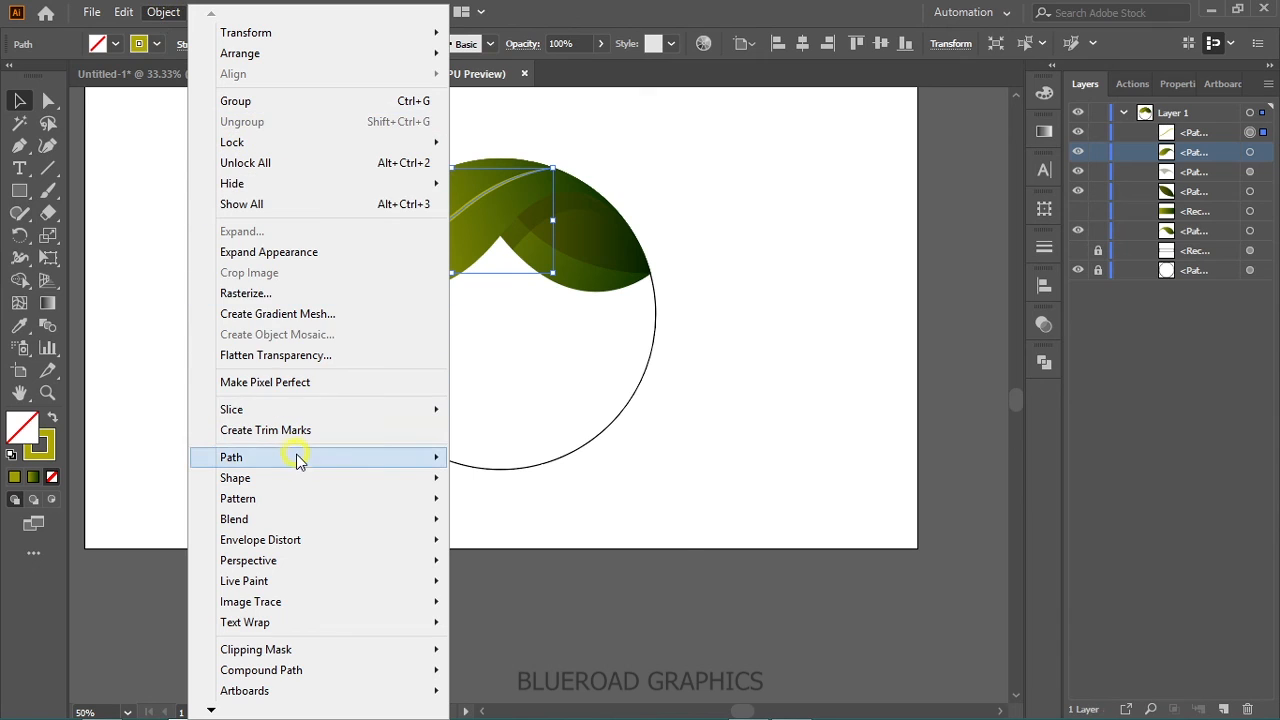
left_click(374, 457)
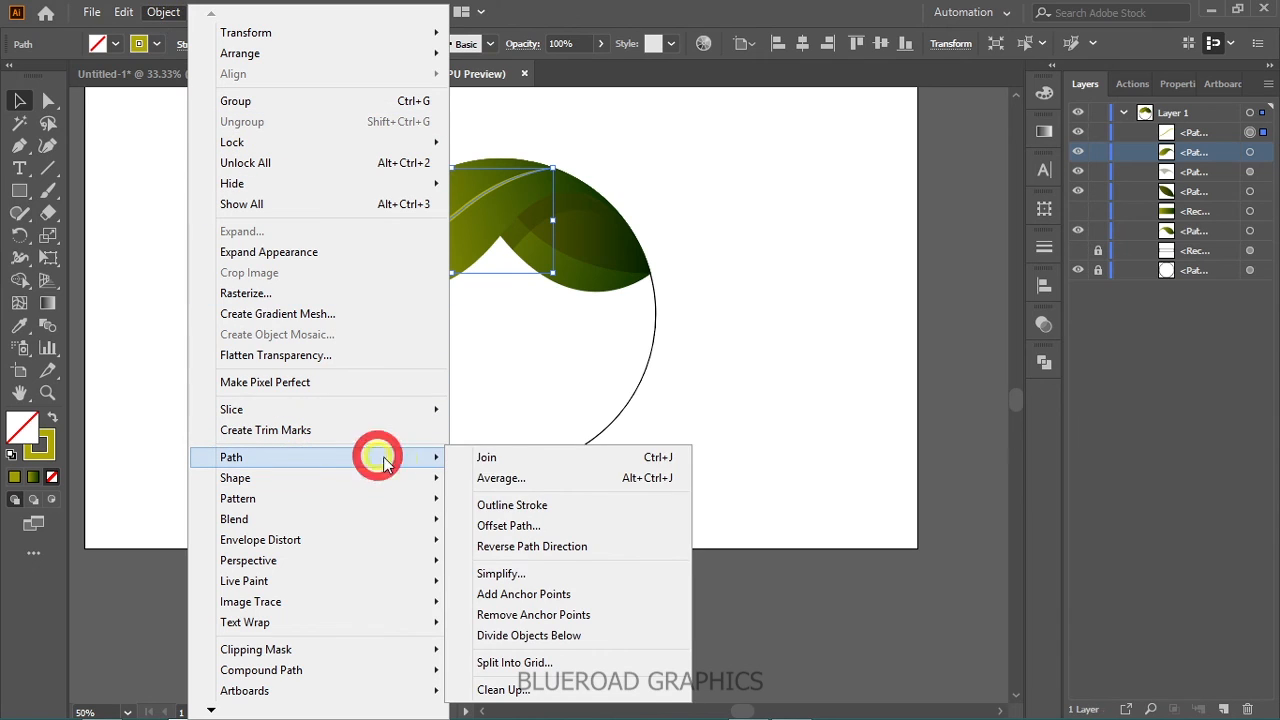
left_click(512, 508)
left_click(267, 370)
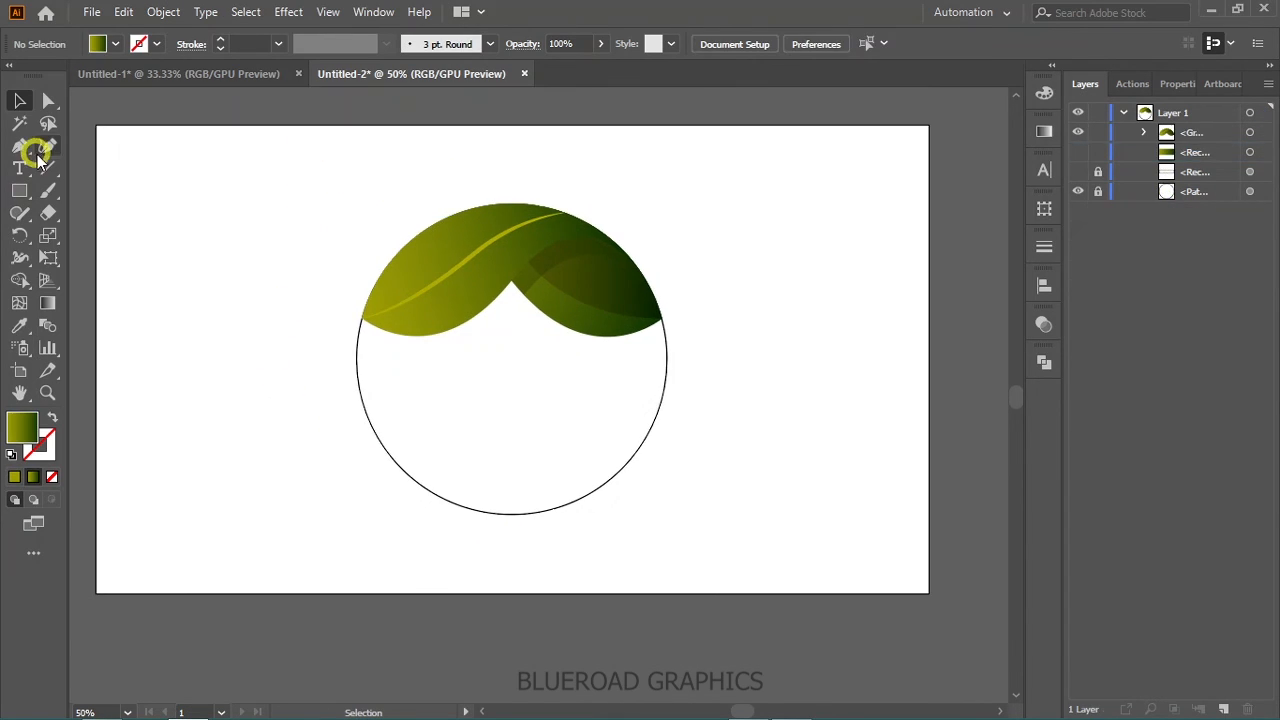
- Show the rulers, add one vertical and one horizontal guide, and unlock the guides
key("ctrl+r")
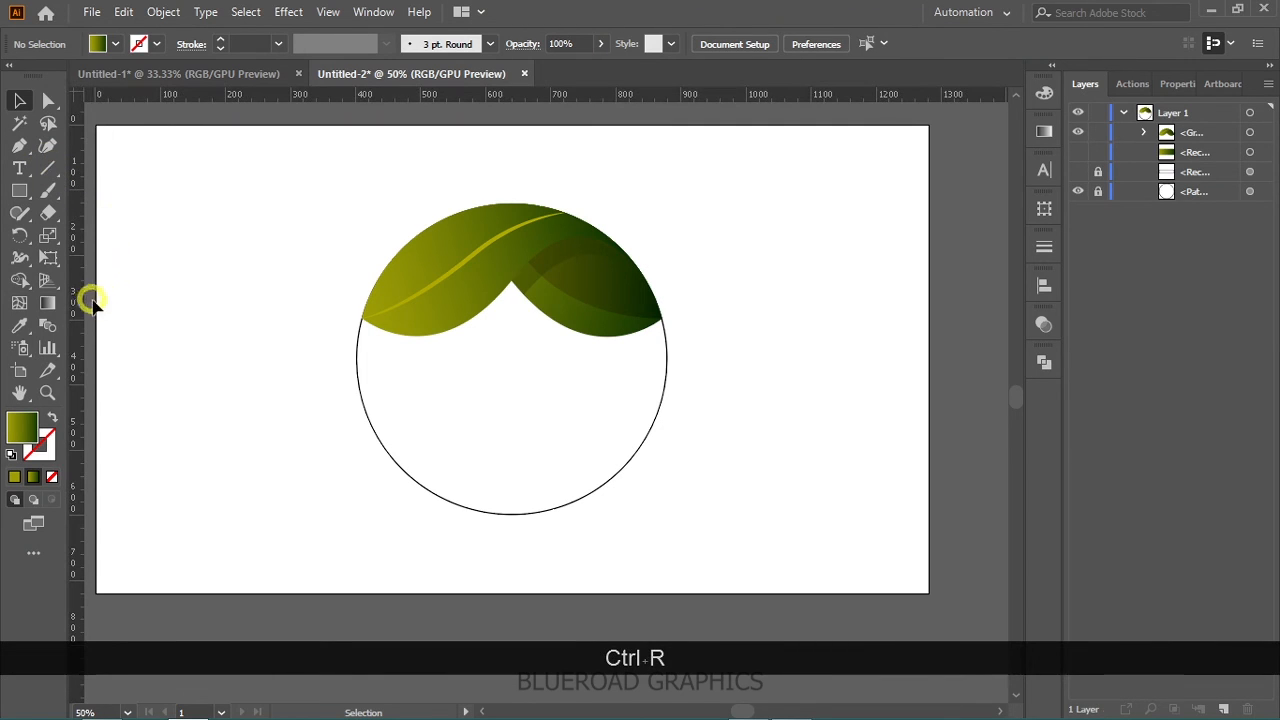
left_click_drag(78, 310, 242, 409)
right_click(252, 369)
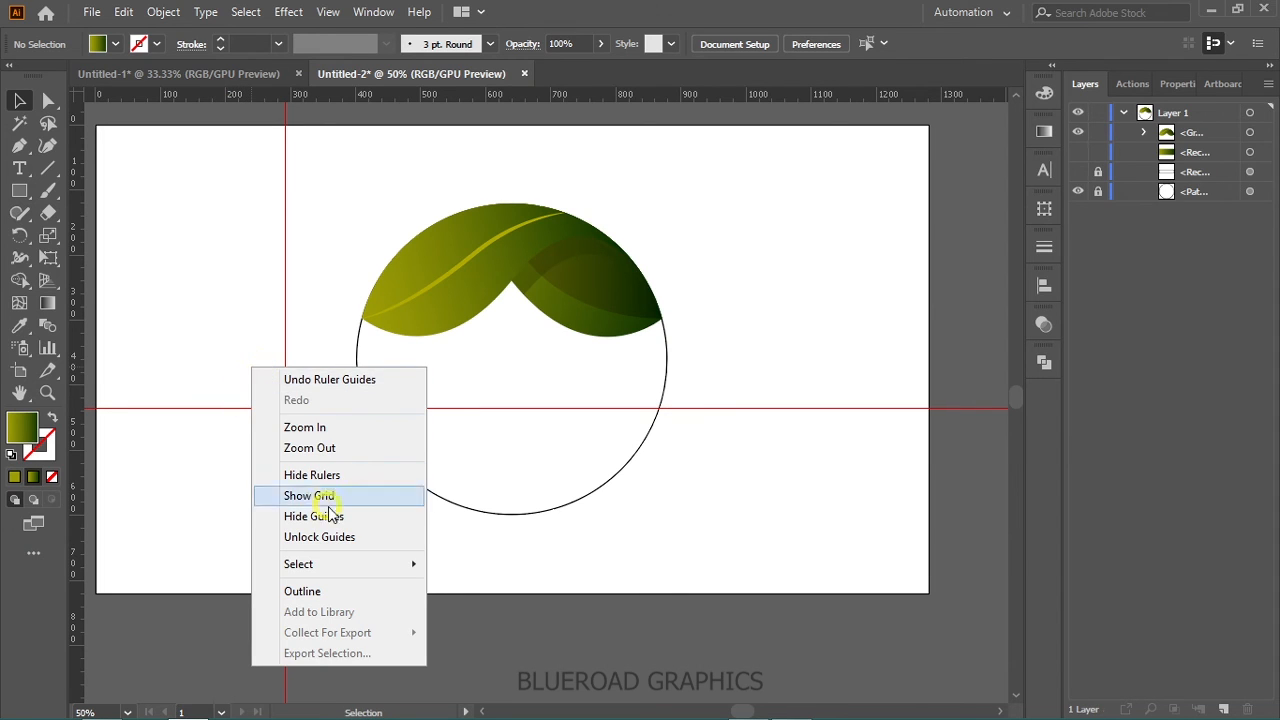
left_click(335, 535)
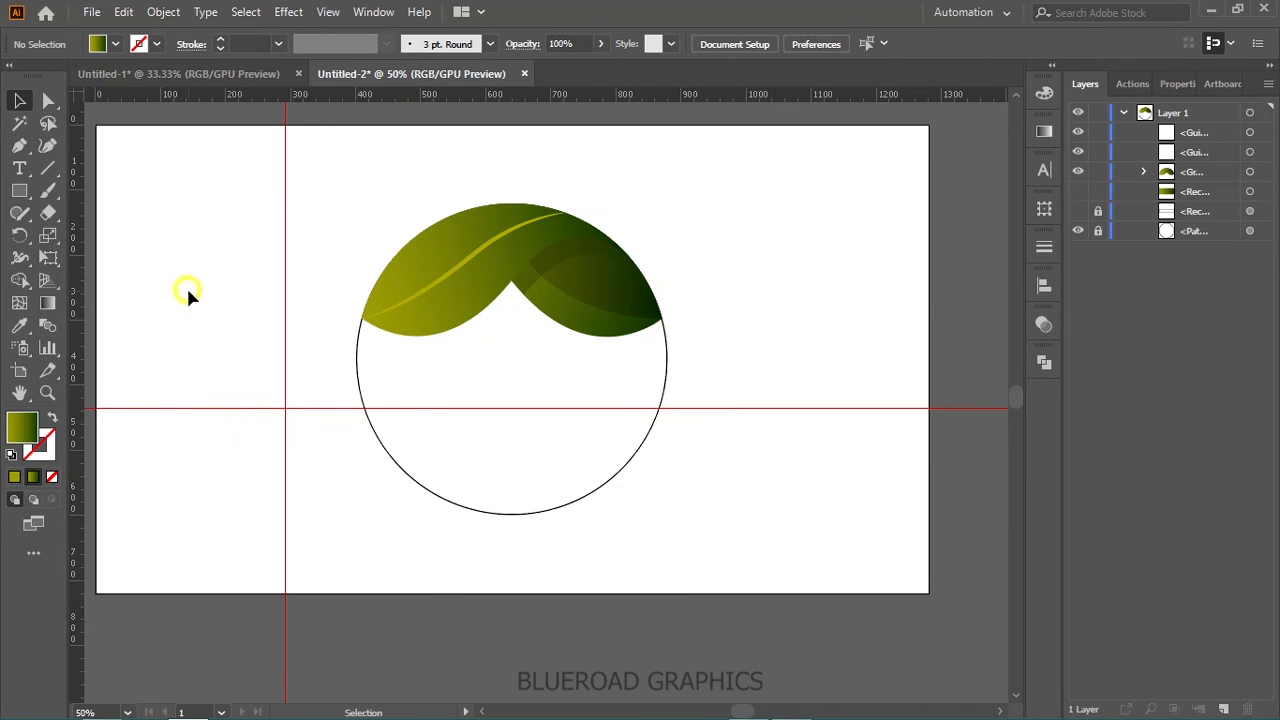
- Select both guides and center them horizontally and vertically on the artboard
left_click_drag(280, 437, 312, 455)
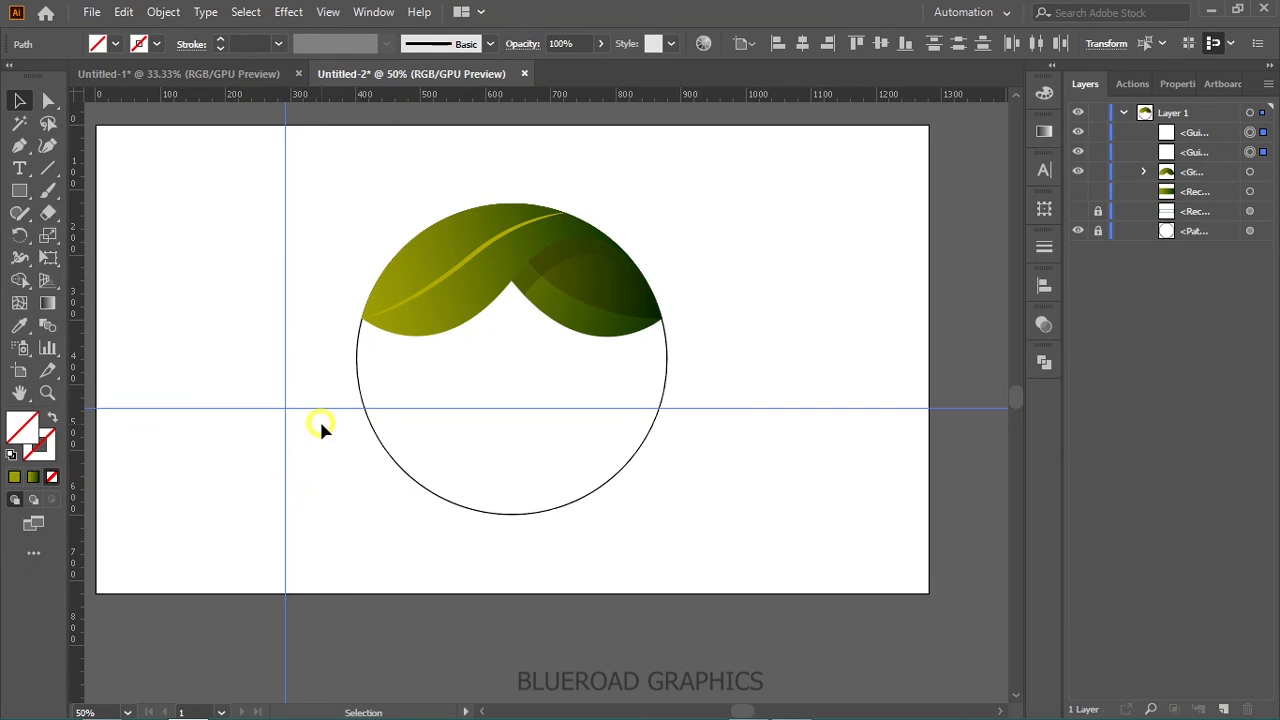
left_click(1044, 287)
left_click(862, 331)
left_click(975, 331)
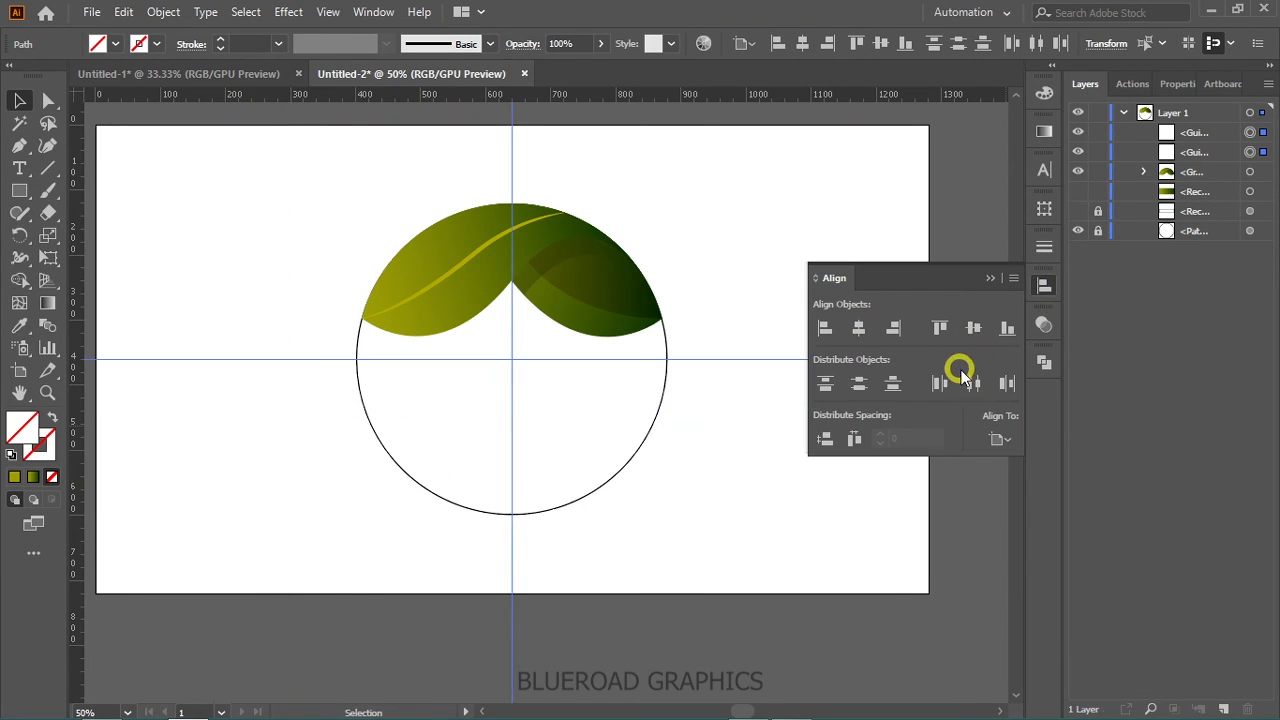
left_click(1046, 286)
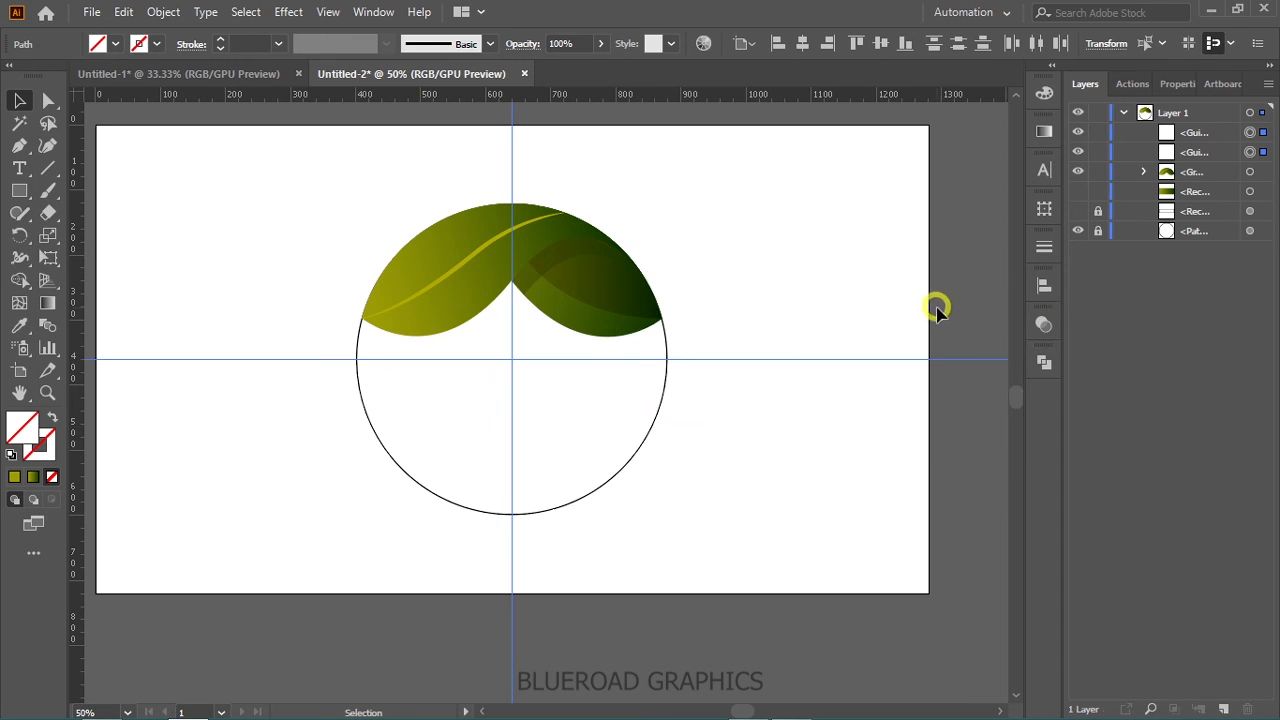
- Deselect the centered guides and lock them
right_click(868, 304)
left_click(953, 252)
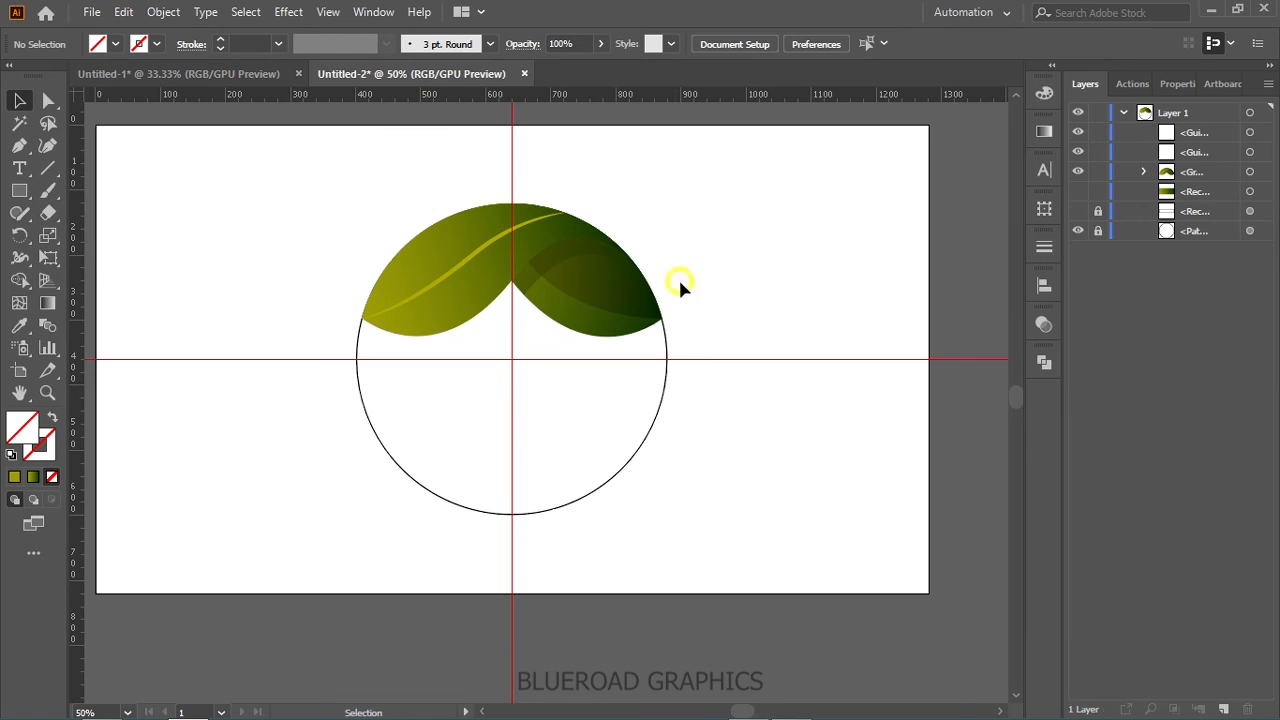
right_click(751, 248)
left_click(829, 410)
- Reflect a copy of the leaf group across the horizontal axis about the guides' intersection
left_click(446, 244)
left_click(466, 276)
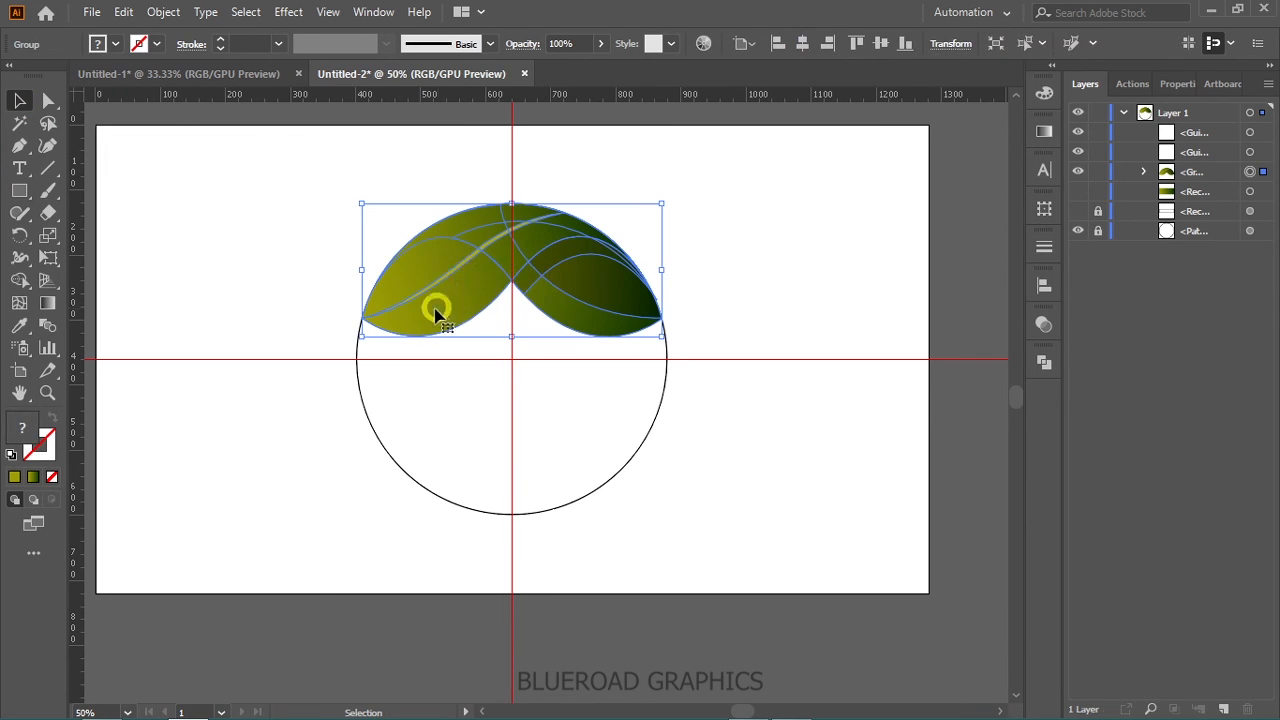
left_click(16, 237)
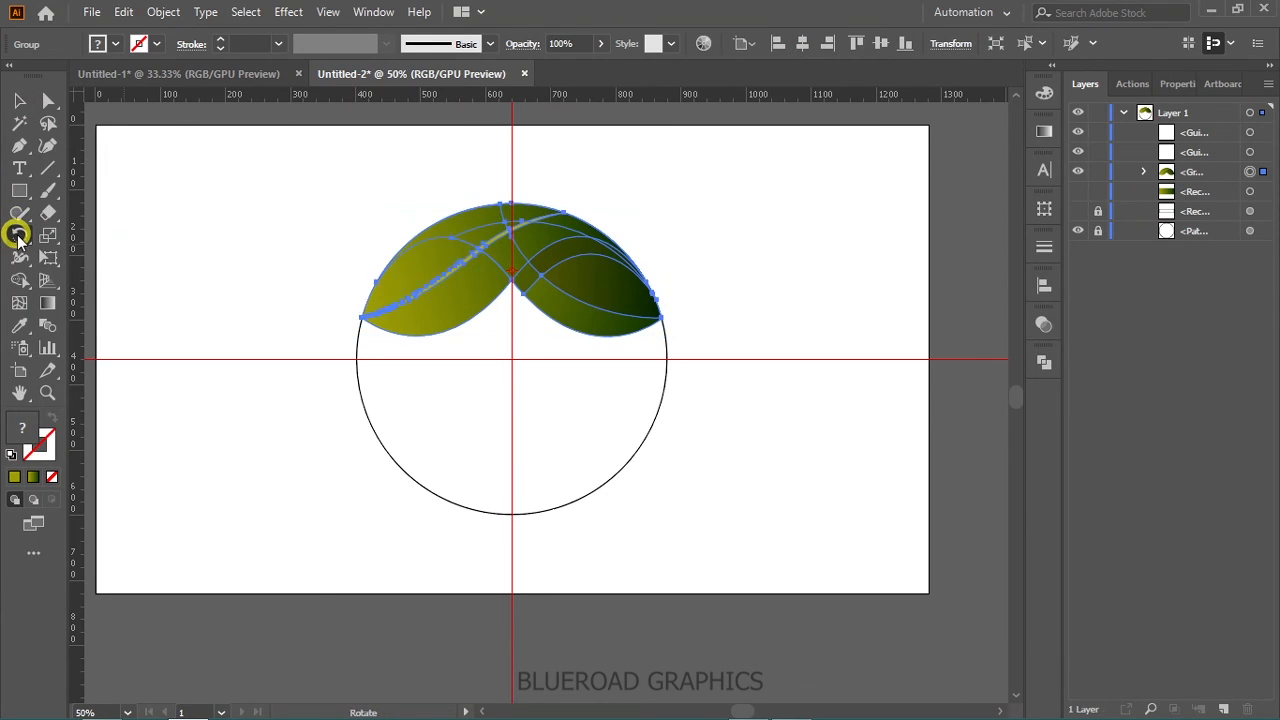
left_click_drag(16, 237, 104, 257)
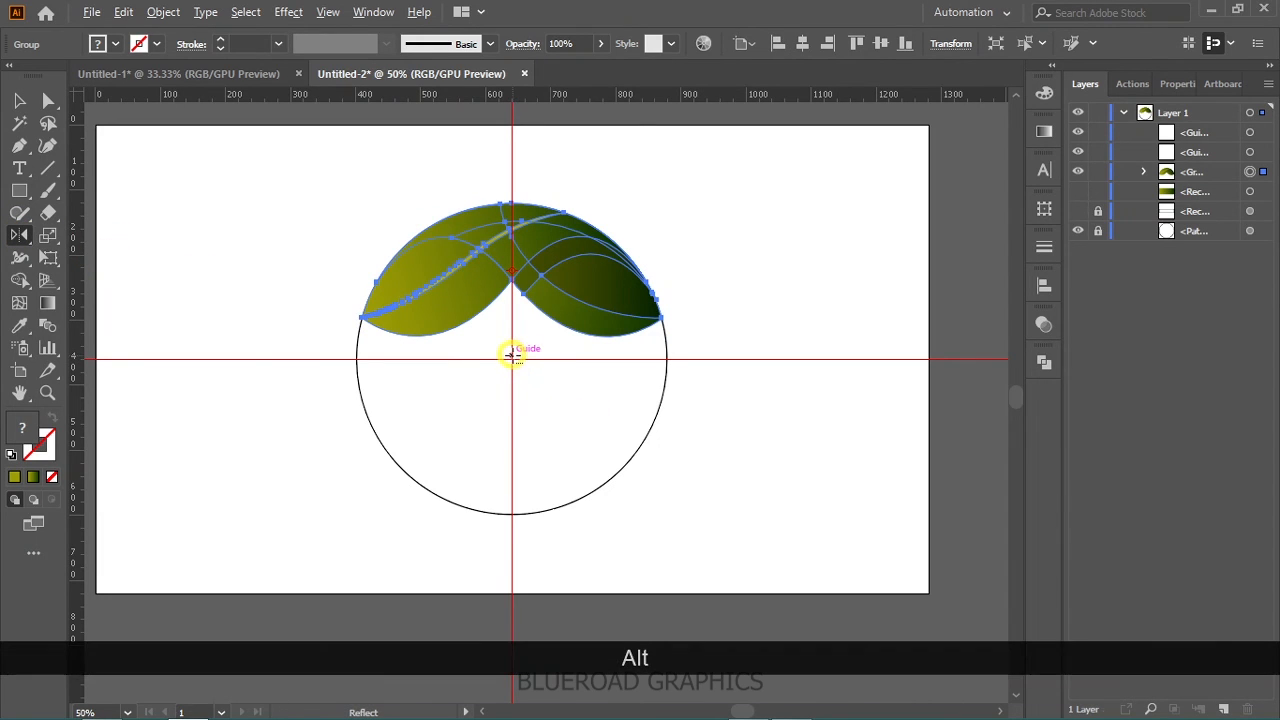
left_click(512, 358, "alt")
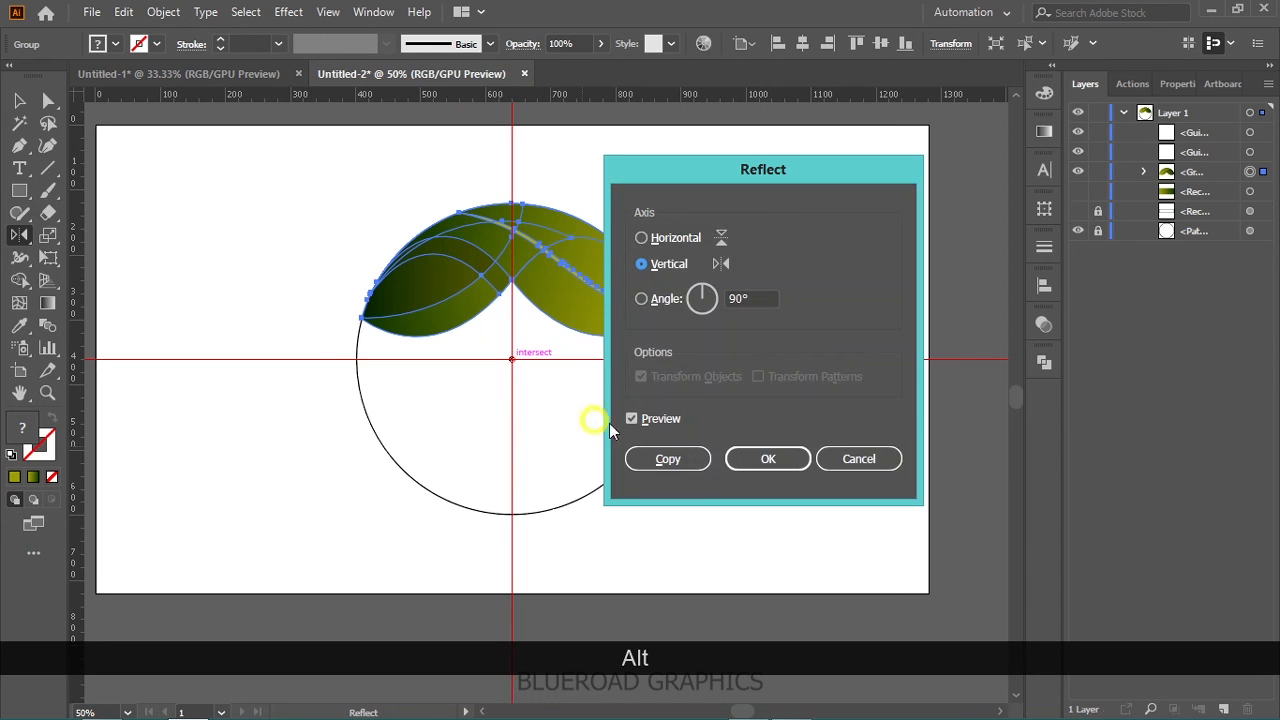
left_click(676, 241)
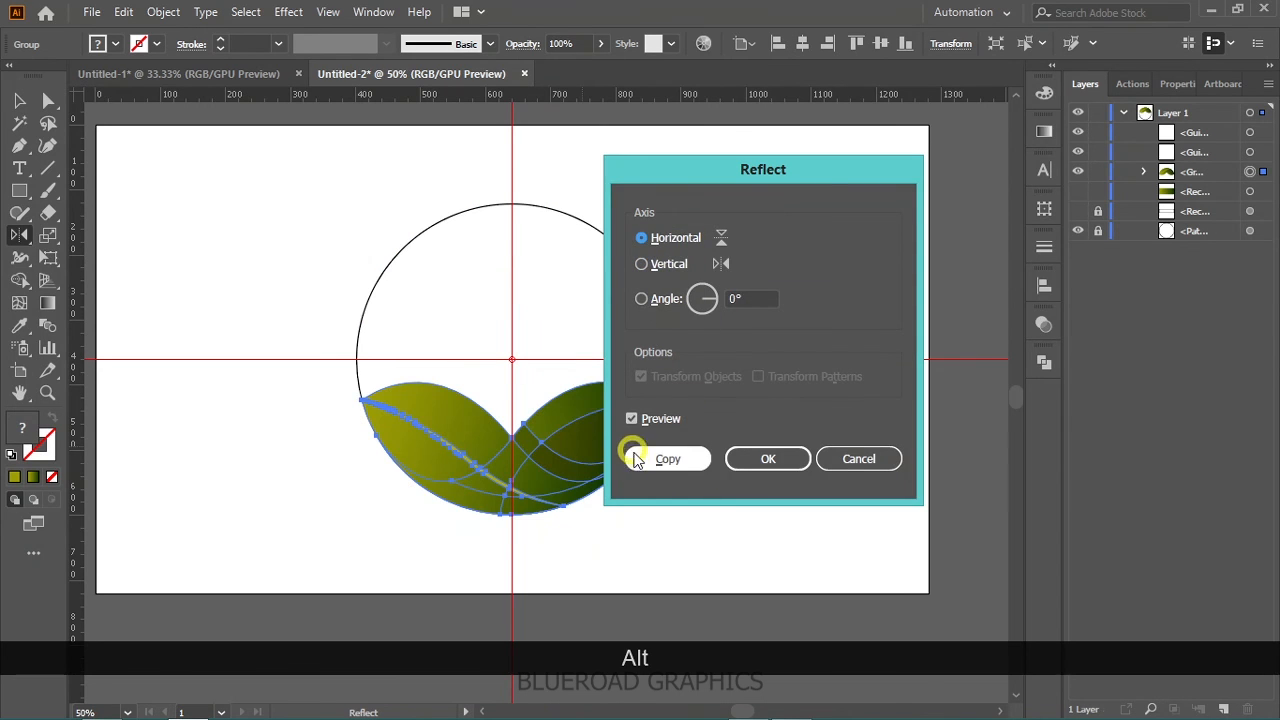
left_click(636, 458)
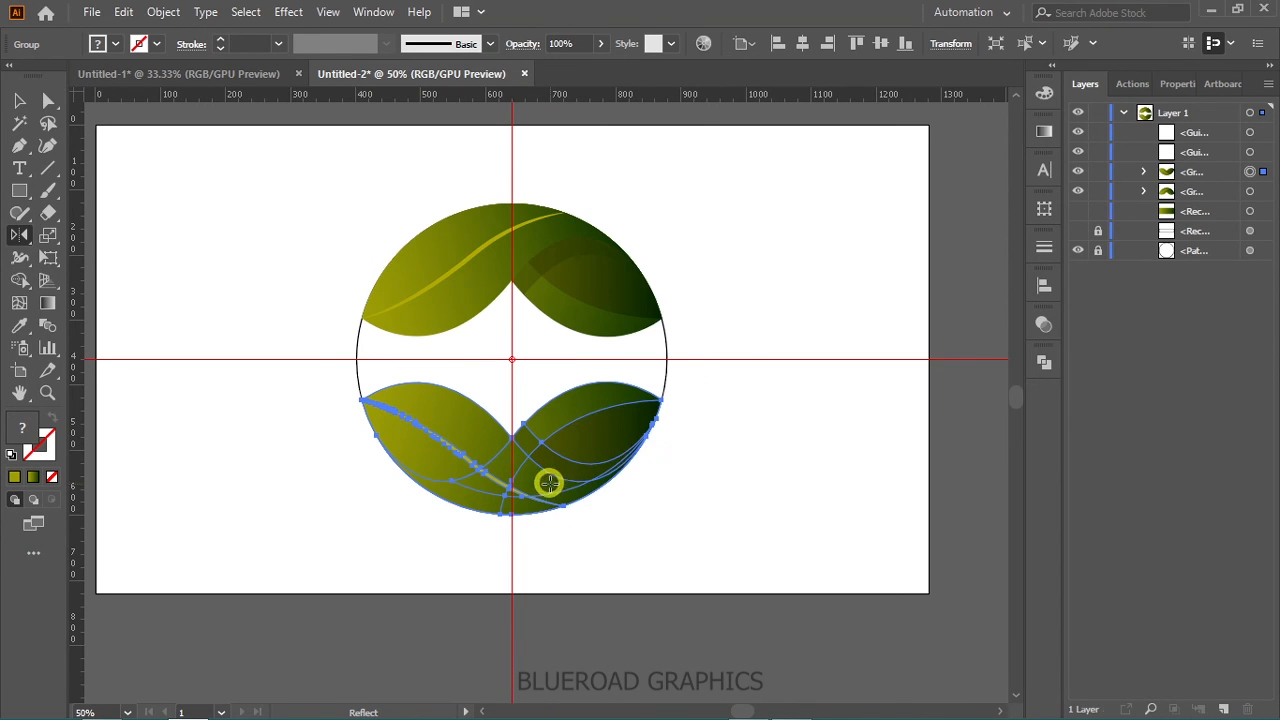
- Reflect the lower leaf group across the vertical axis in place, without copying, and deselect it
right_click(476, 443)
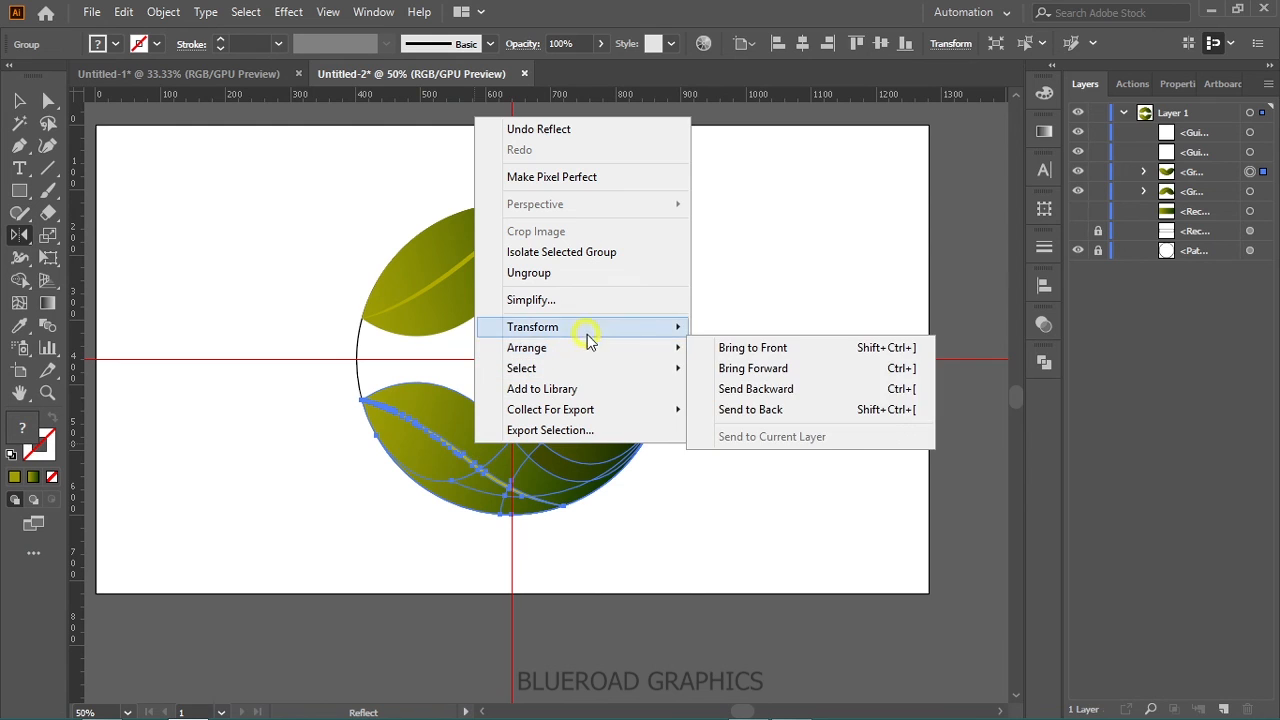
mouse_move(650, 332)
left_click(765, 395)
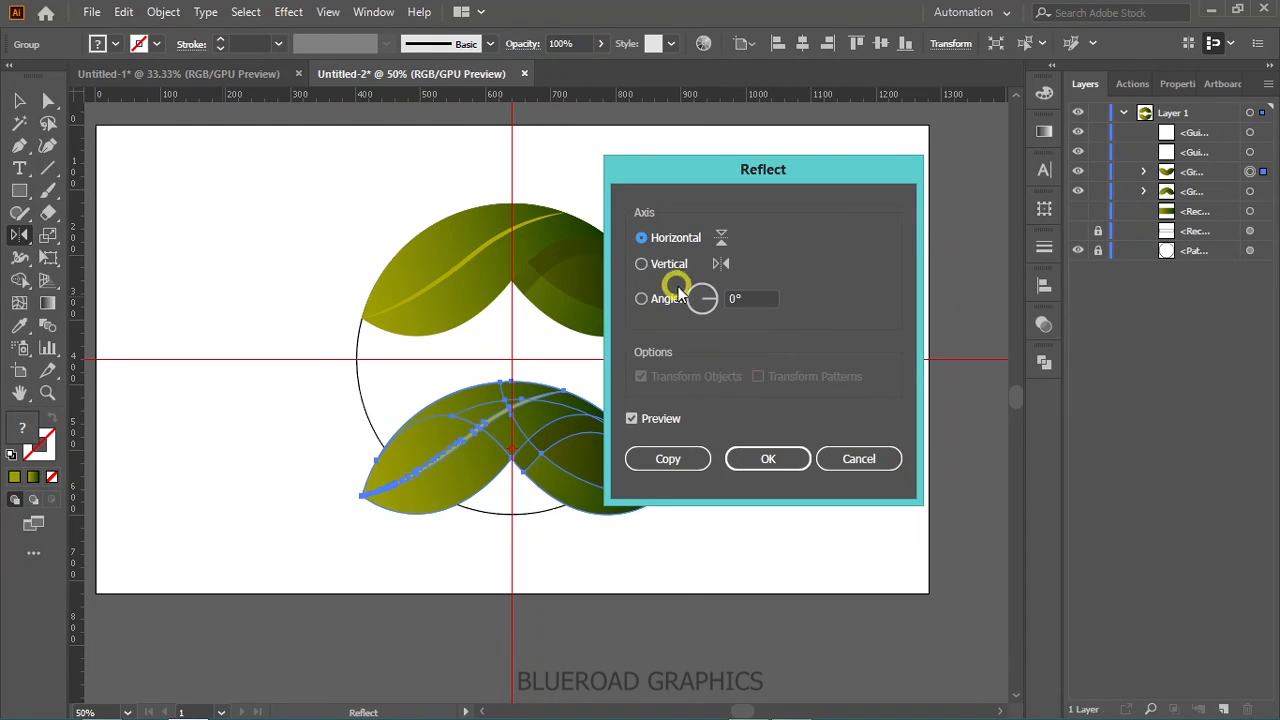
left_click(667, 264)
left_click(768, 458)
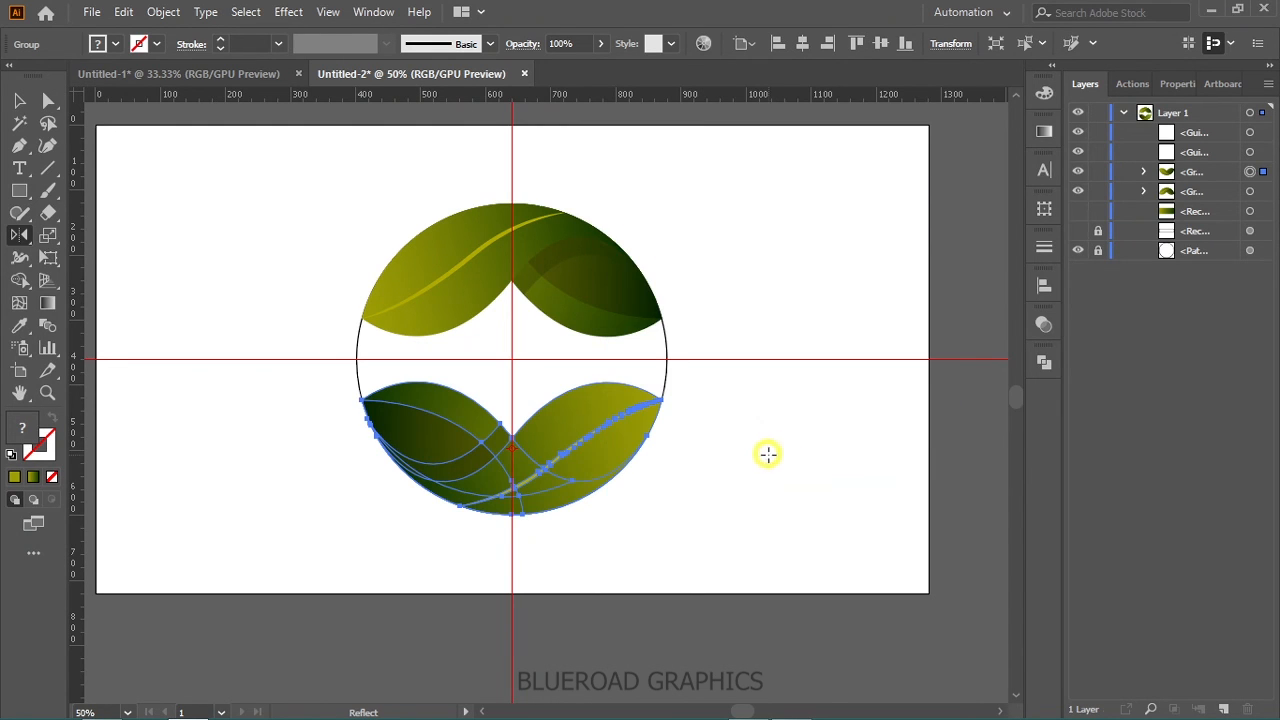
left_click(20, 101)
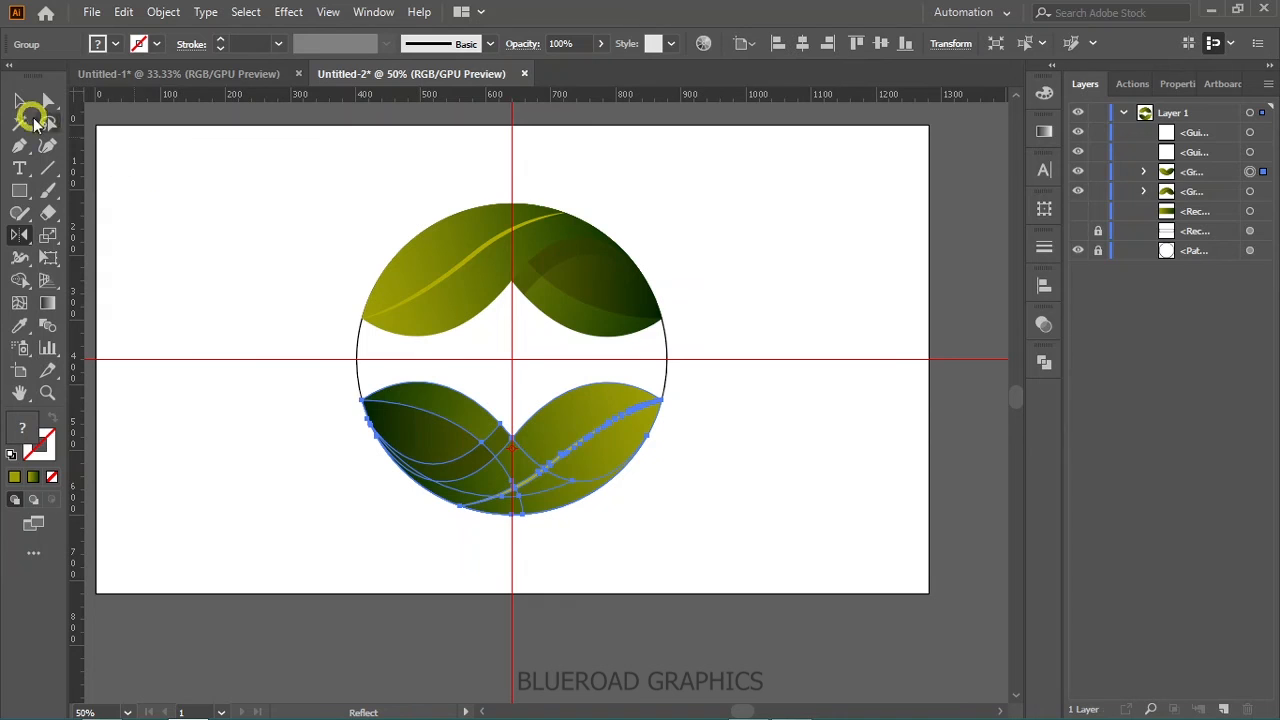
left_click(269, 248)
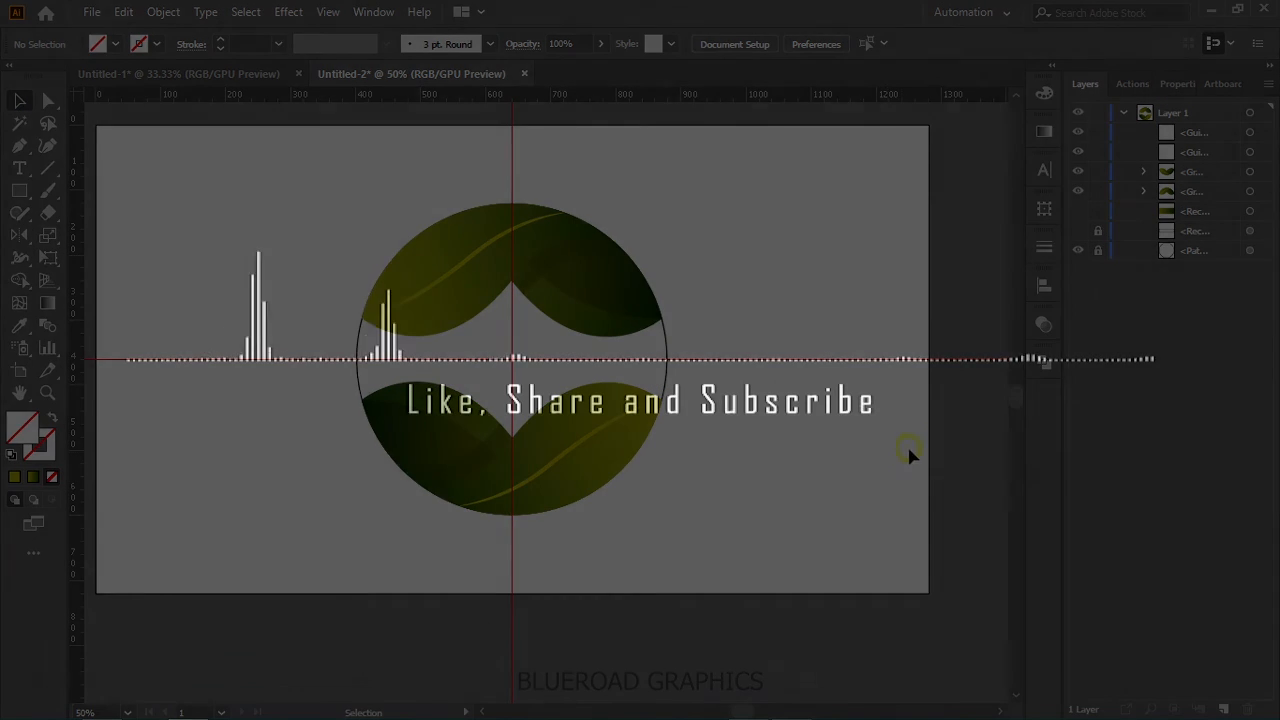